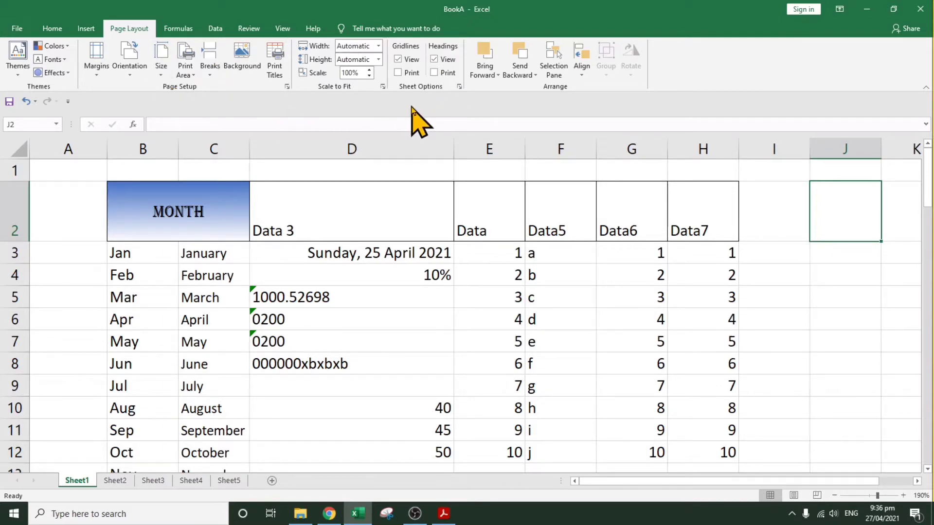
# Step: Review the Page, Margins, Header/Footer and Sheet settings in the Page Setup dialog
pyautogui.click(287, 88)
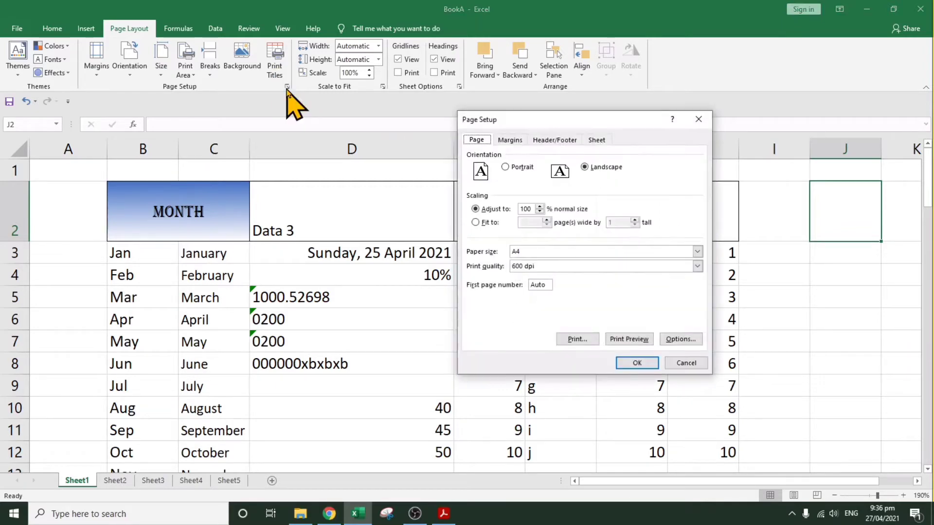
pyautogui.moveTo(589, 122); pyautogui.dragTo(384, 117)
pyautogui.click(499, 116)
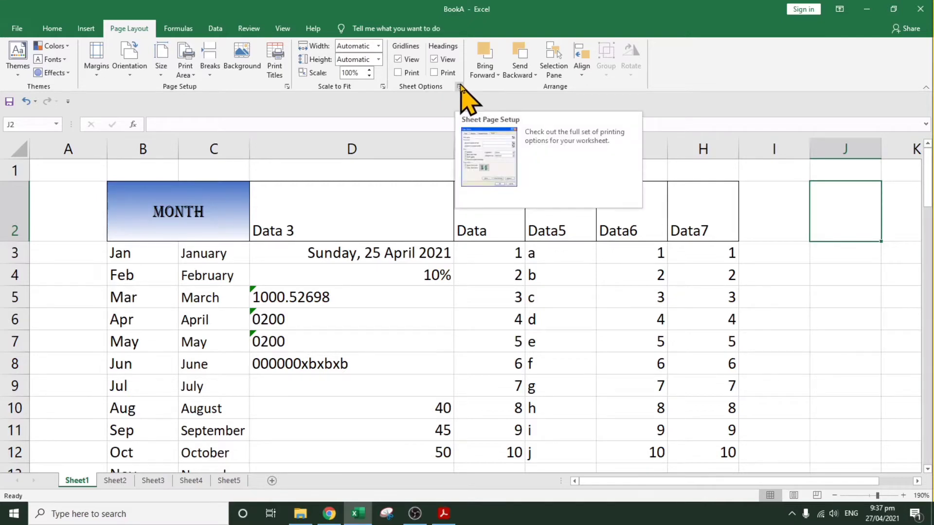
pyautogui.click(287, 87)
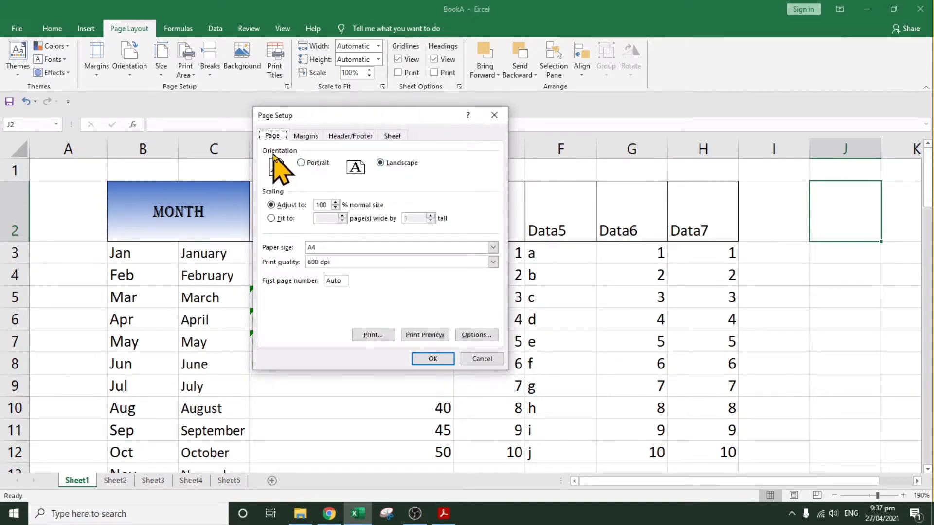
pyautogui.click(306, 137)
pyautogui.click(346, 137)
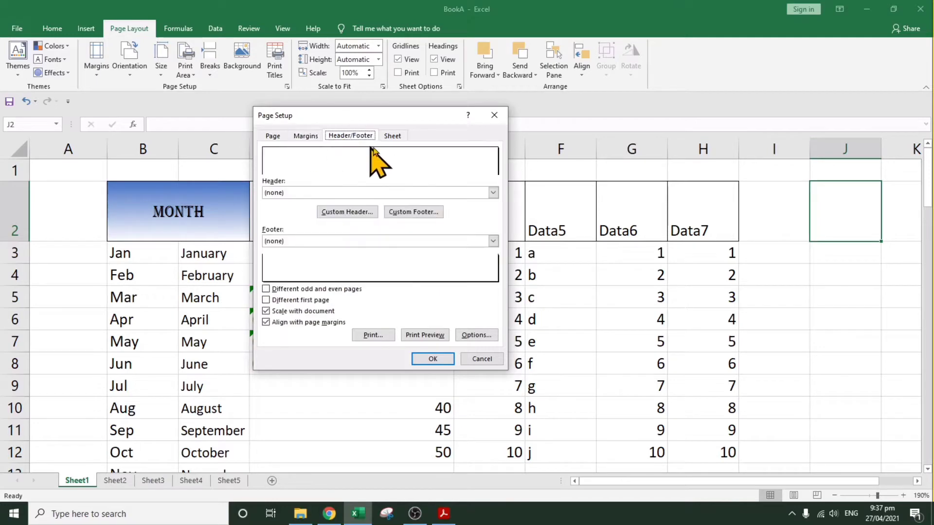
pyautogui.click(395, 136)
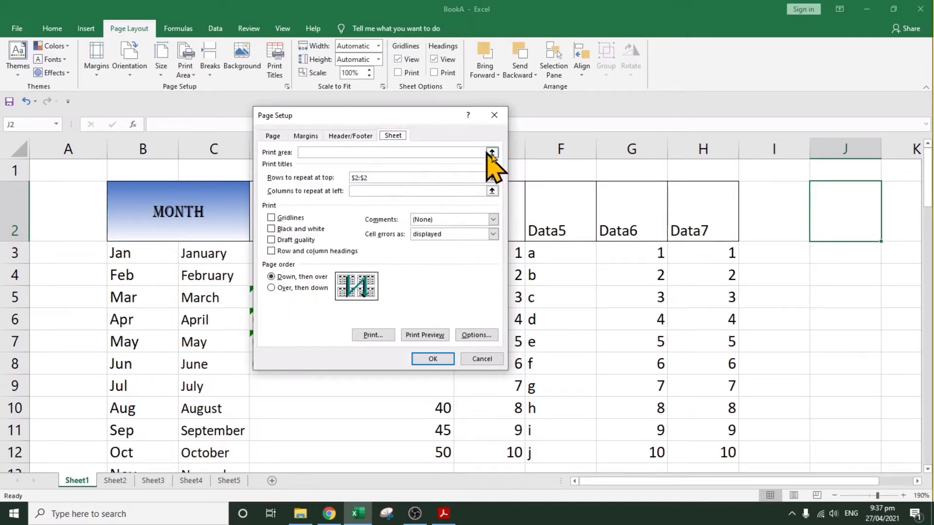
pyautogui.click(272, 136)
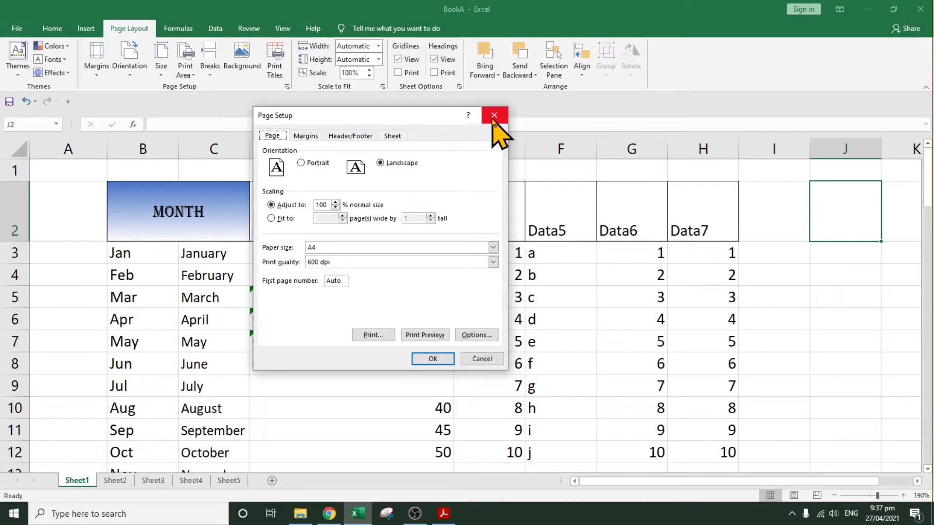
pyautogui.click(494, 116)
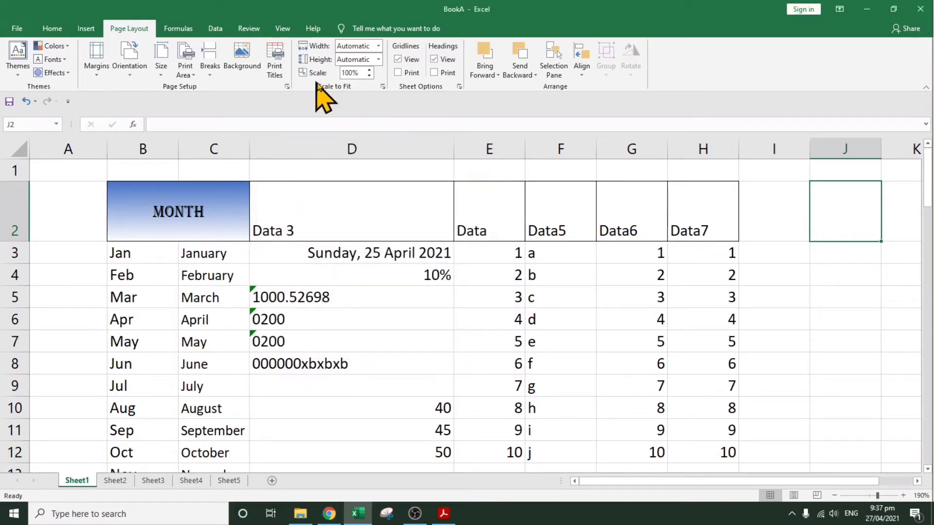
# Step: Examine the scaling settings in Page Setup and the page-count choices available for the print width
pyautogui.click(383, 87)
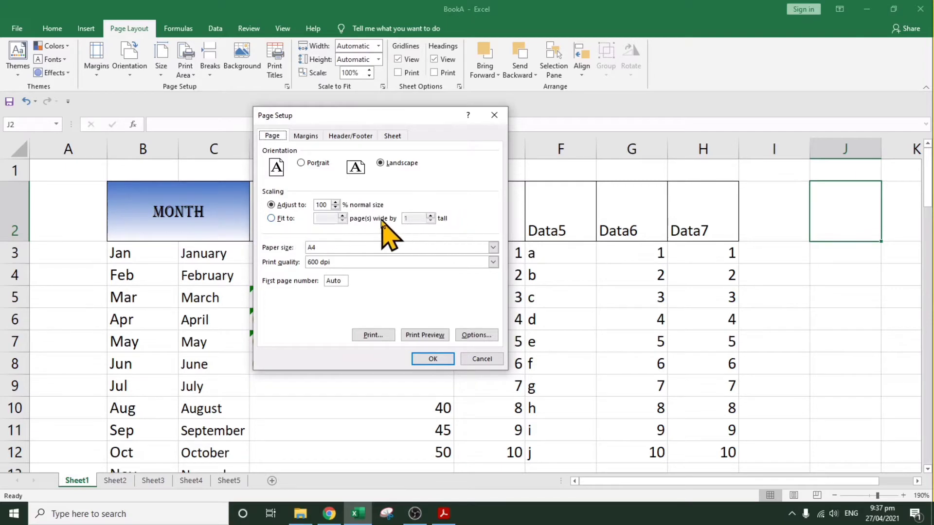
pyautogui.click(494, 115)
pyautogui.click(364, 46)
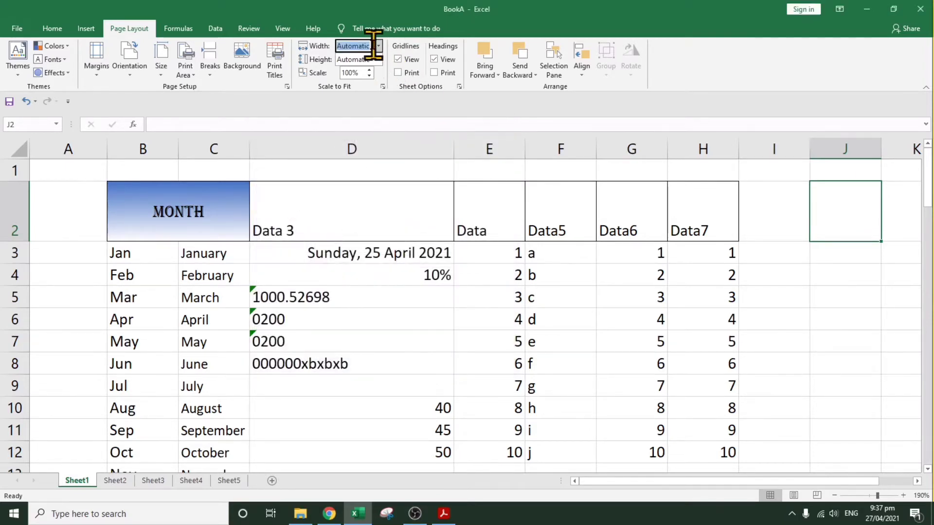
pyautogui.click(379, 46)
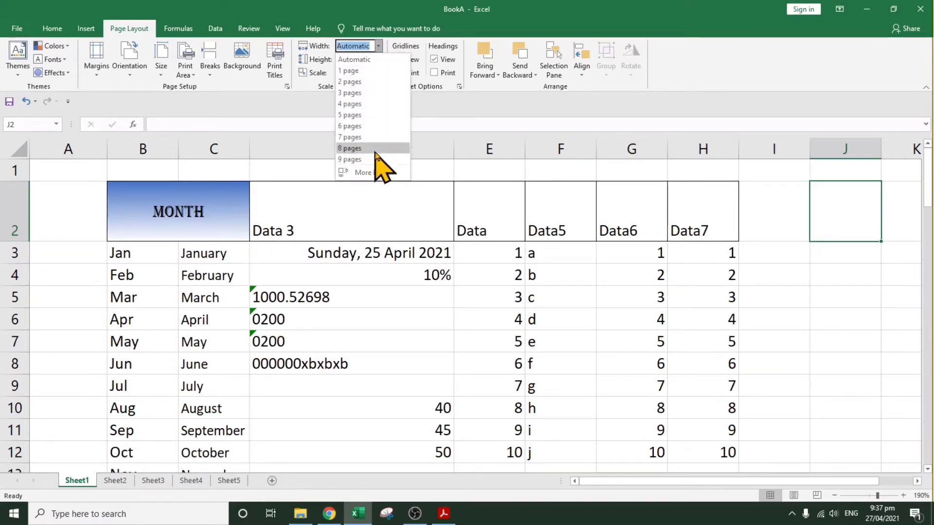
pyautogui.click(465, 102)
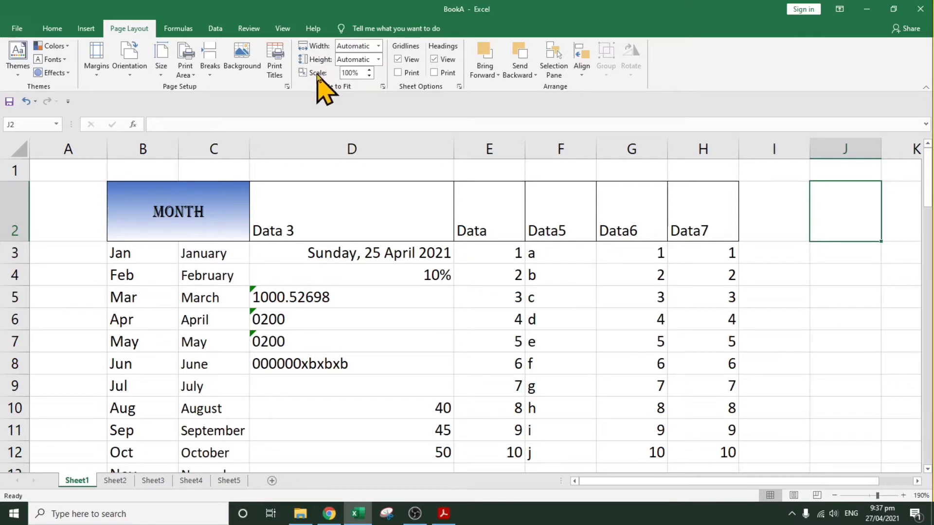
# Step: Turn on gridline printing in the sheet settings of Page Setup, viewing the margin and header/footer settings on the way
pyautogui.click(382, 86)
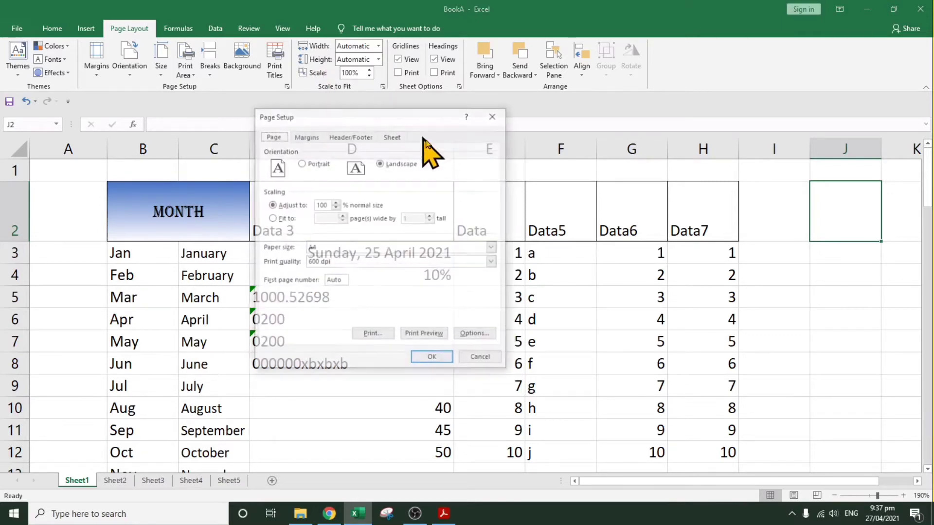
pyautogui.click(304, 138)
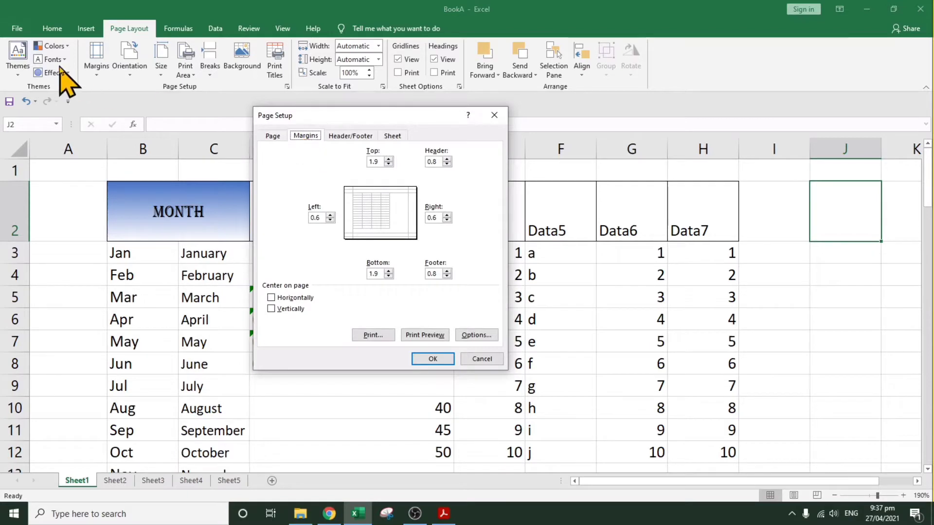
pyautogui.click(351, 136)
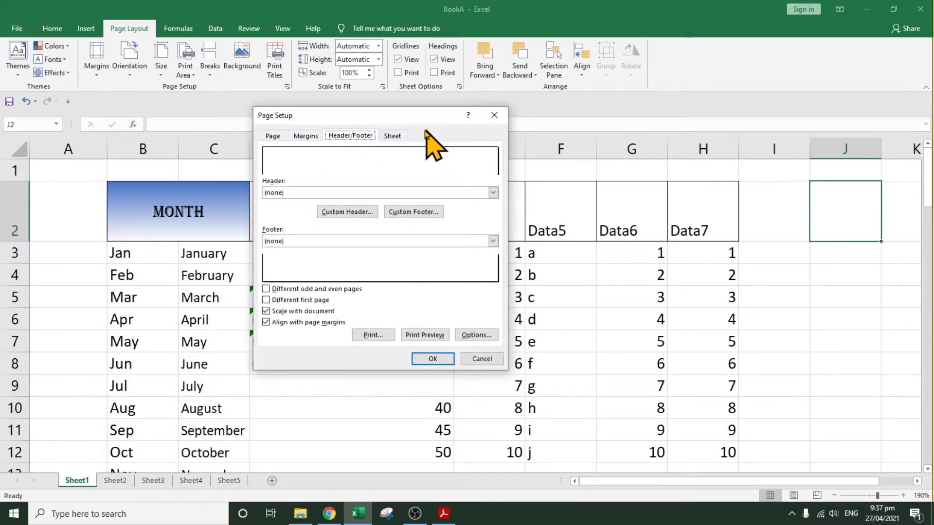
pyautogui.click(393, 136)
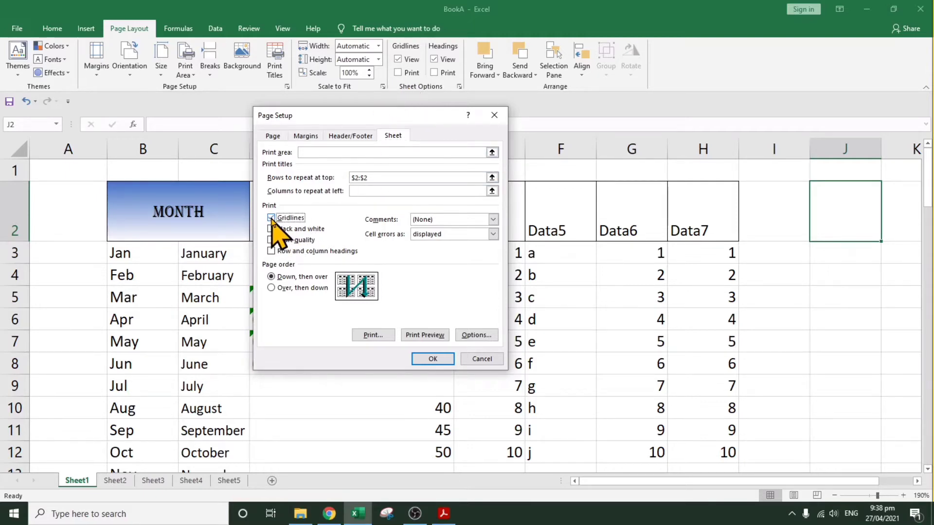
pyautogui.click(432, 360)
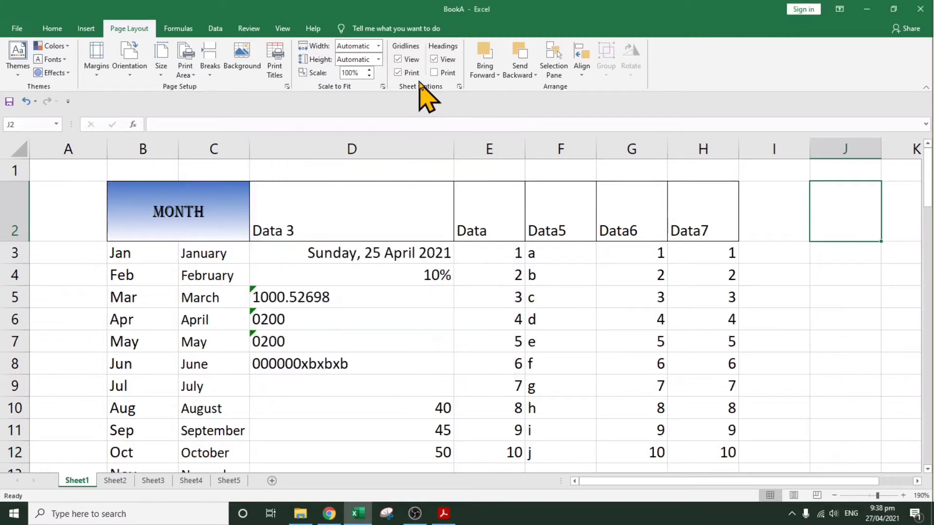
pyautogui.click(460, 87)
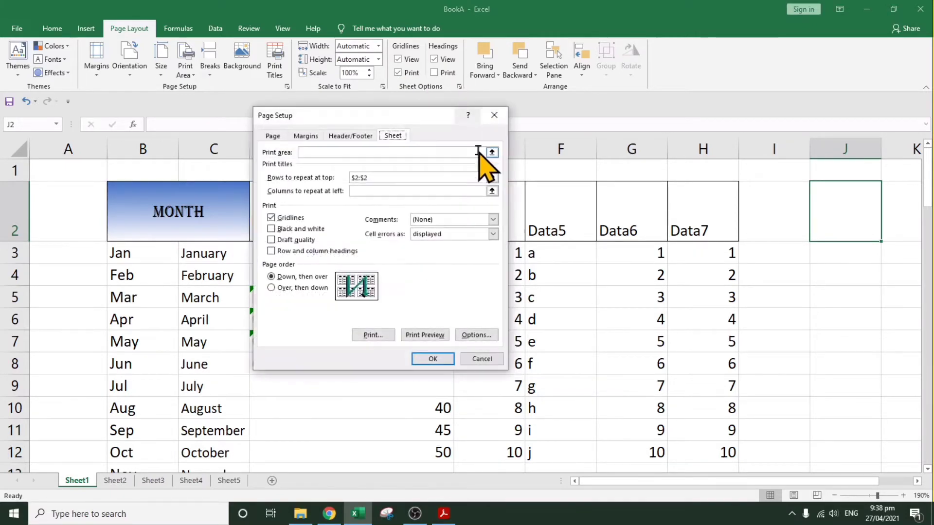
pyautogui.click(294, 217)
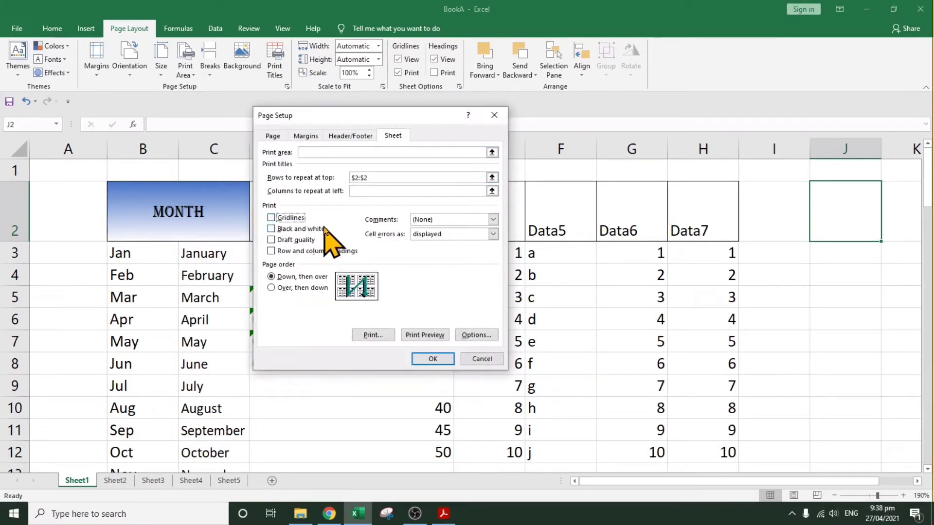
pyautogui.click(494, 116)
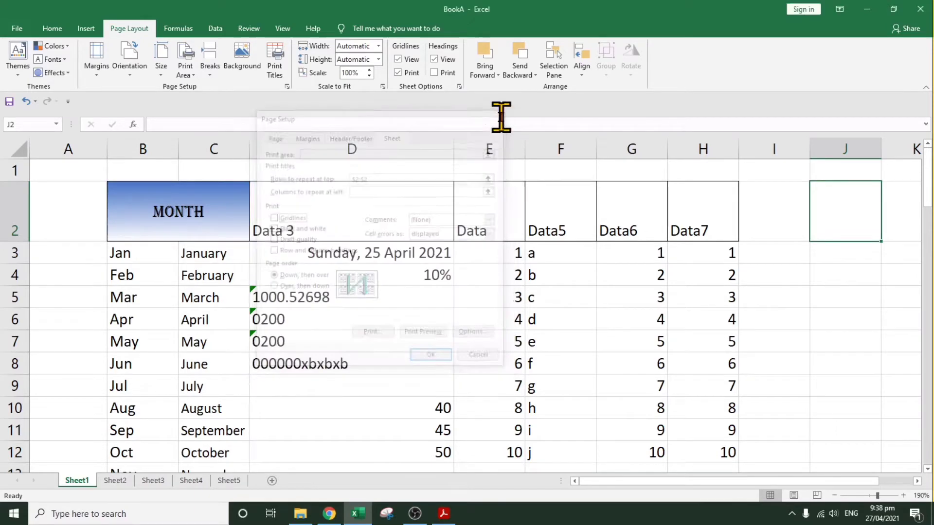
# Step: Switch row and column heading printing on and back off, and clear the rows to repeat at top in Page Setup
pyautogui.click(434, 72)
pyautogui.click(459, 86)
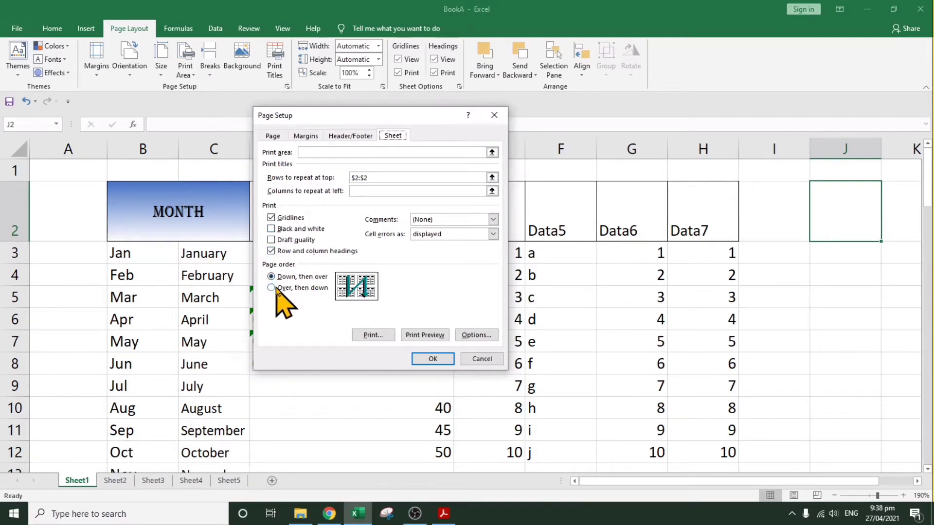
pyautogui.click(271, 251)
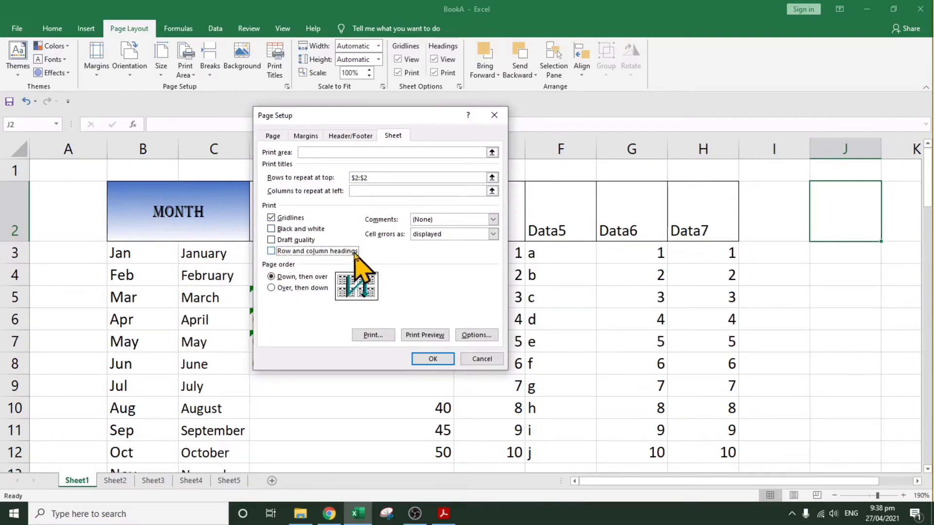
pyautogui.click(480, 177)
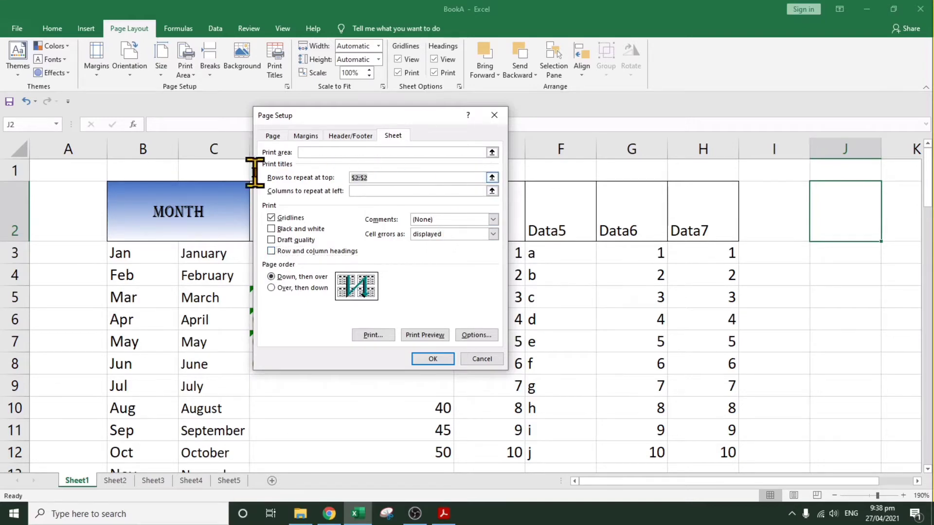
pyautogui.press('BackSpace')
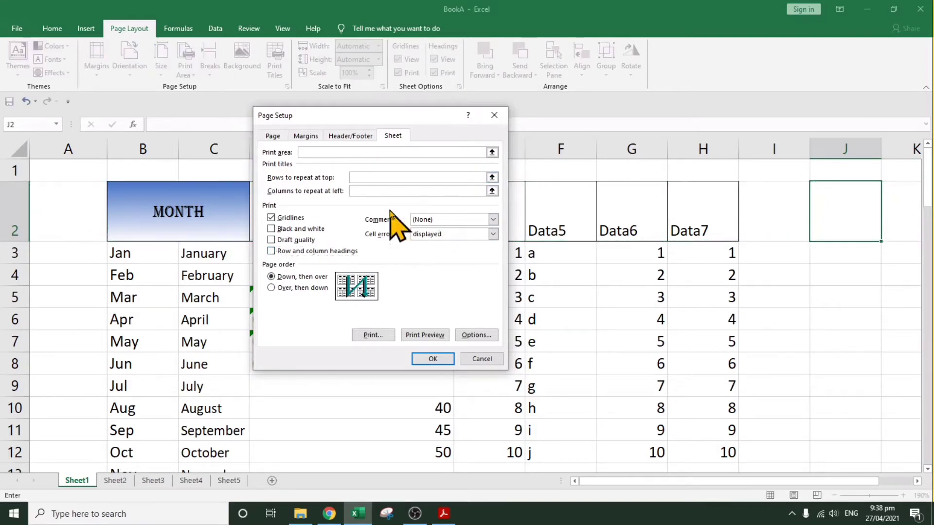
pyautogui.click(431, 358)
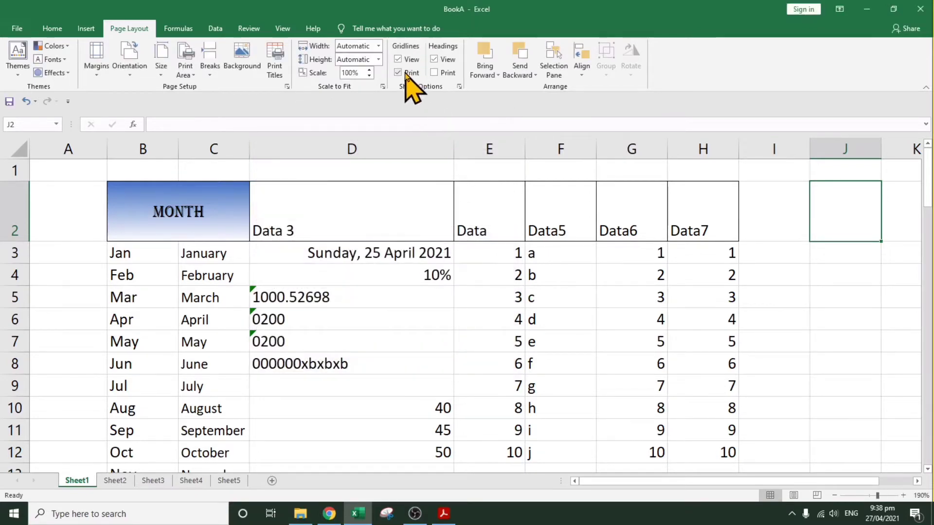
# Step: Turn off gridline printing for the sheet and inspect the print preview at a larger zoom
pyautogui.click(397, 73)
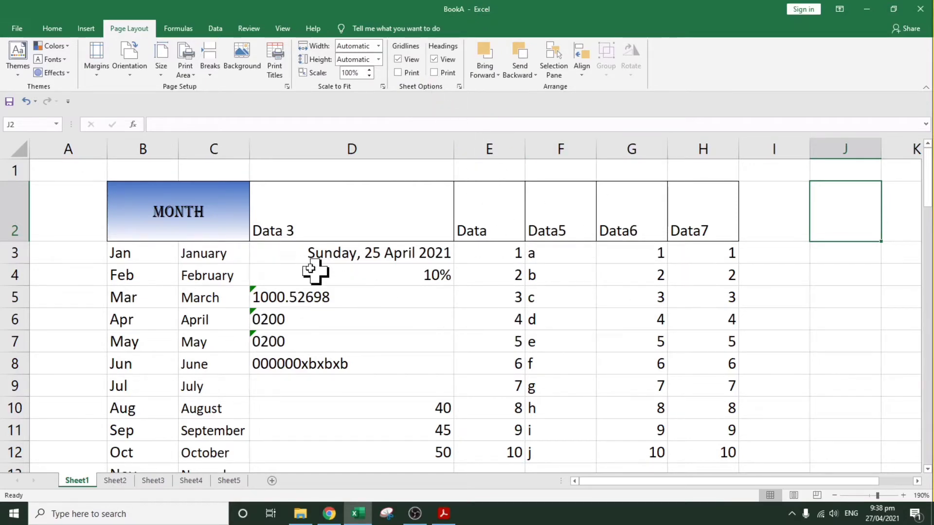
pyautogui.click(381, 368)
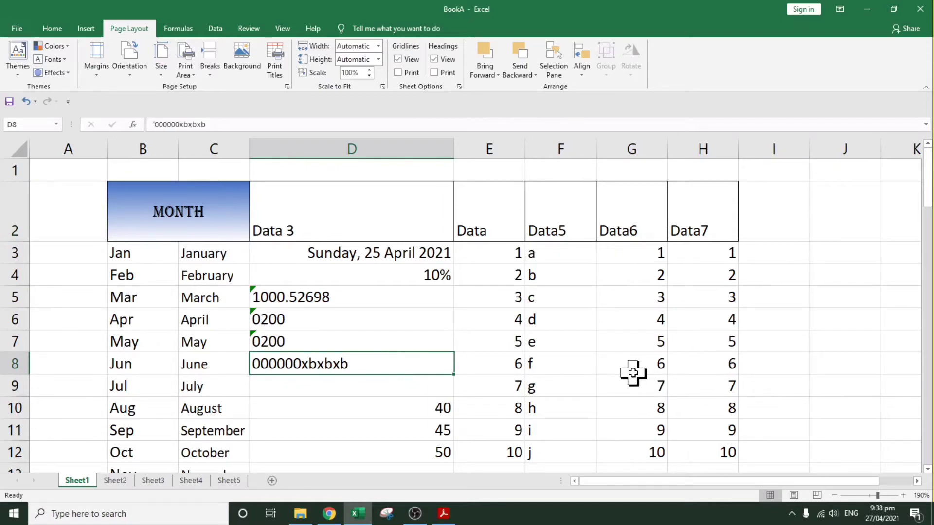
pyautogui.scroll(3, 632, 372)
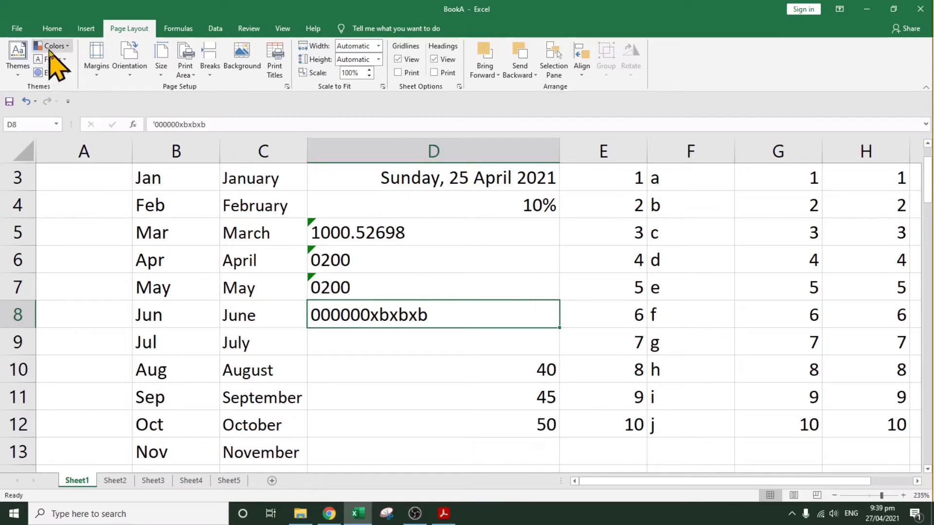
pyautogui.click(19, 29)
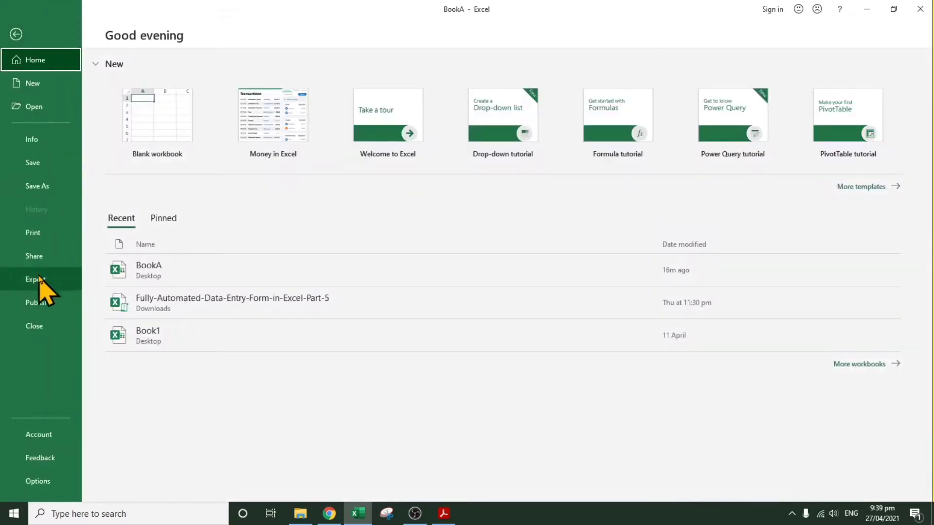
pyautogui.click(43, 234)
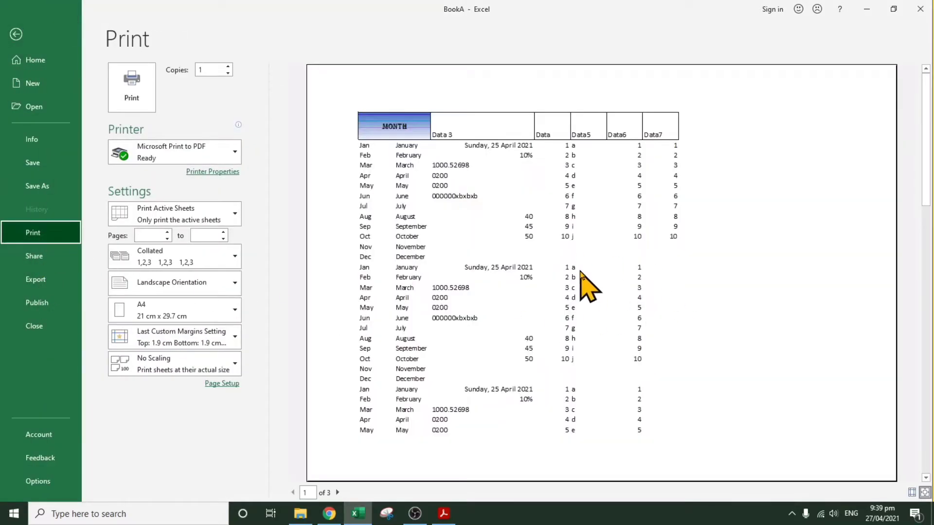
pyautogui.click(580, 271)
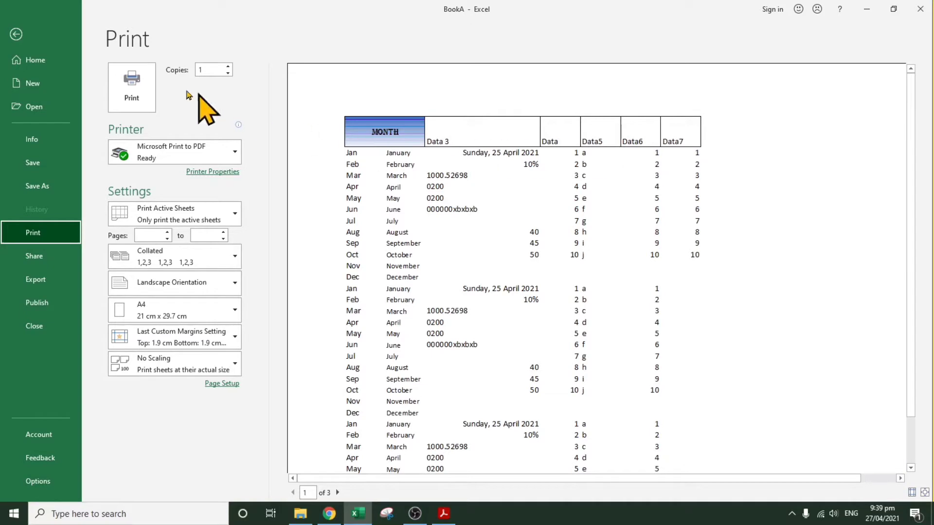
pyautogui.click(16, 34)
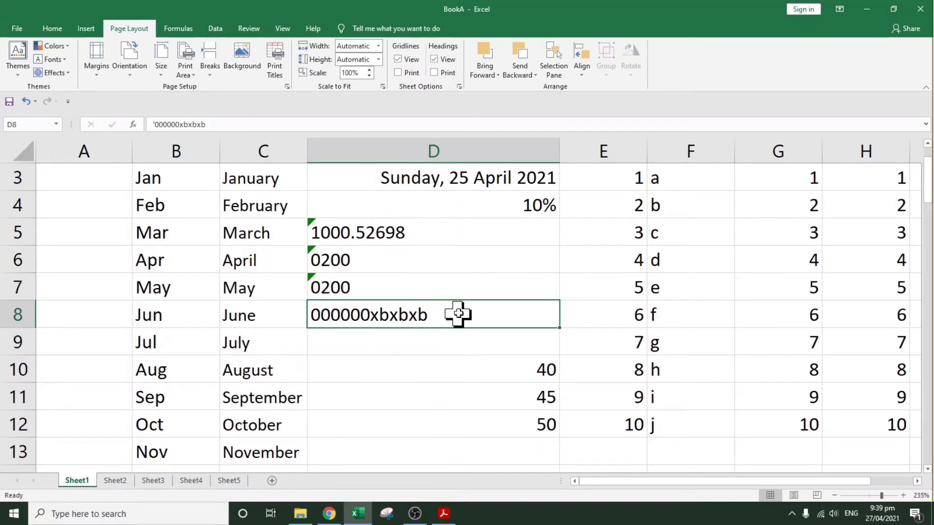
# Step: Turn on gridline printing for Sheet1 and check the gridlines in the print preview
pyautogui.scroll(1, 455, 312)
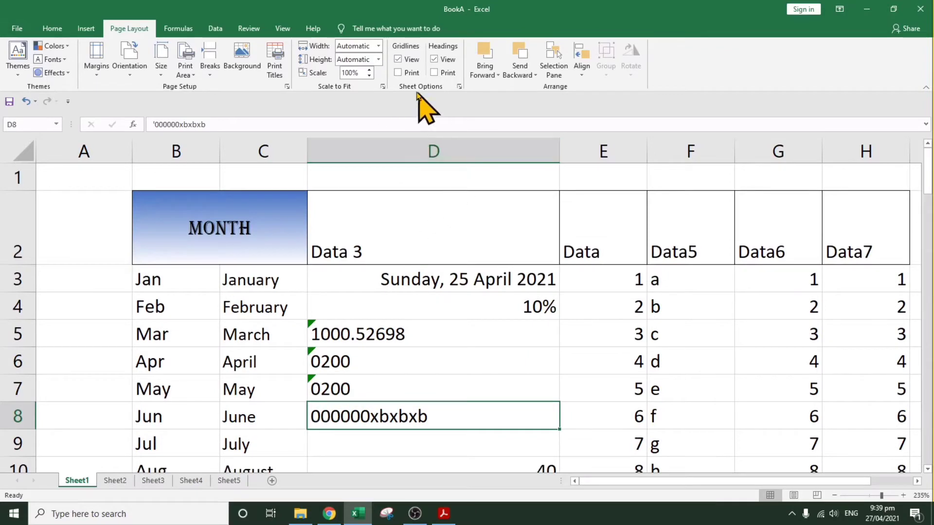
pyautogui.click(398, 73)
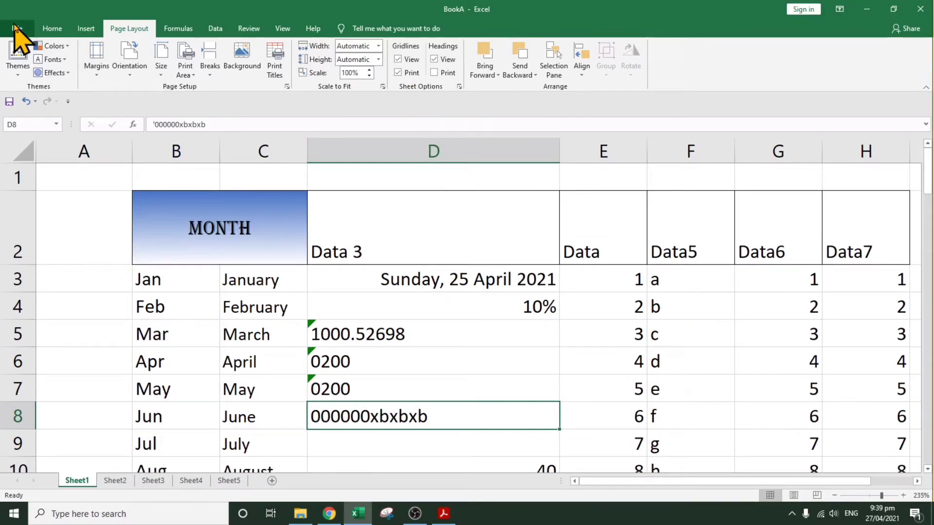
pyautogui.click(17, 30)
pyautogui.click(39, 235)
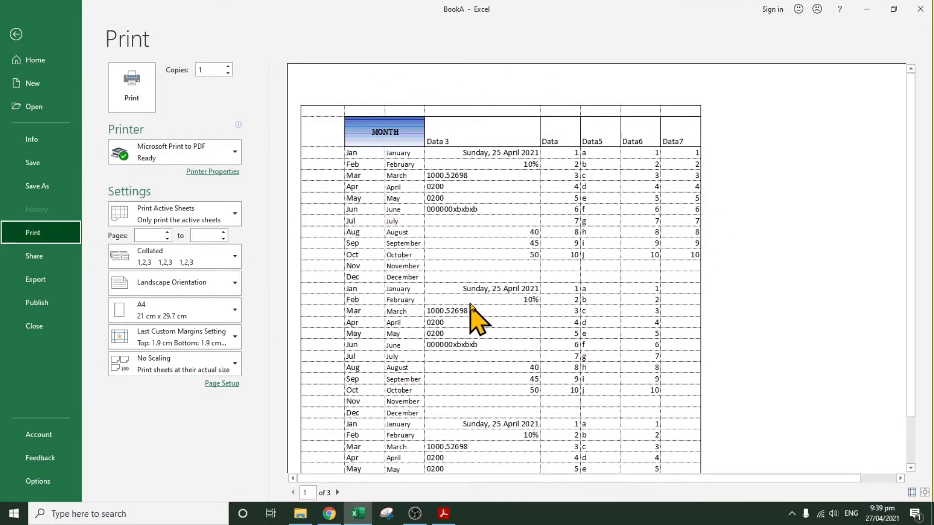
pyautogui.click(17, 35)
pyautogui.scroll(-3, 524, 306)
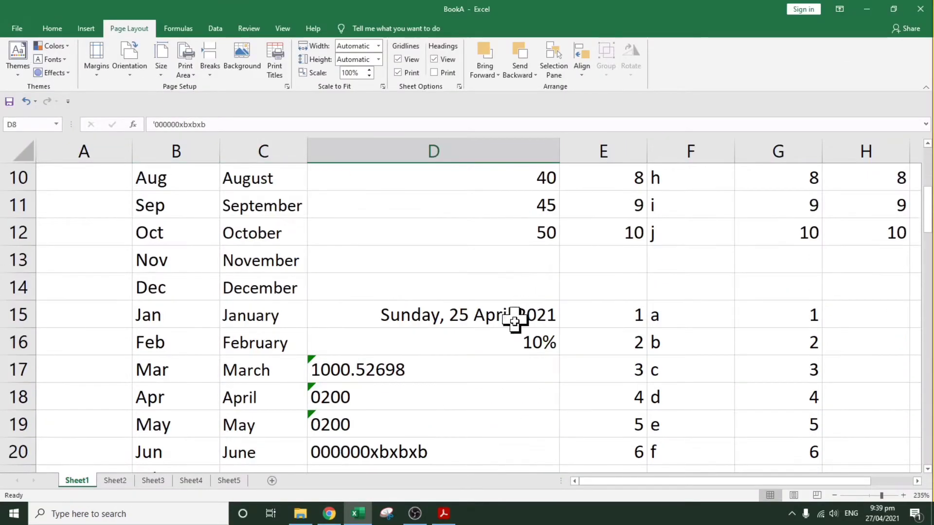
# Step: Remove all borders from header cells B2:H2 in Format Cells, viewing the alignment and fill settings on the way
pyautogui.scroll(3, 514, 321)
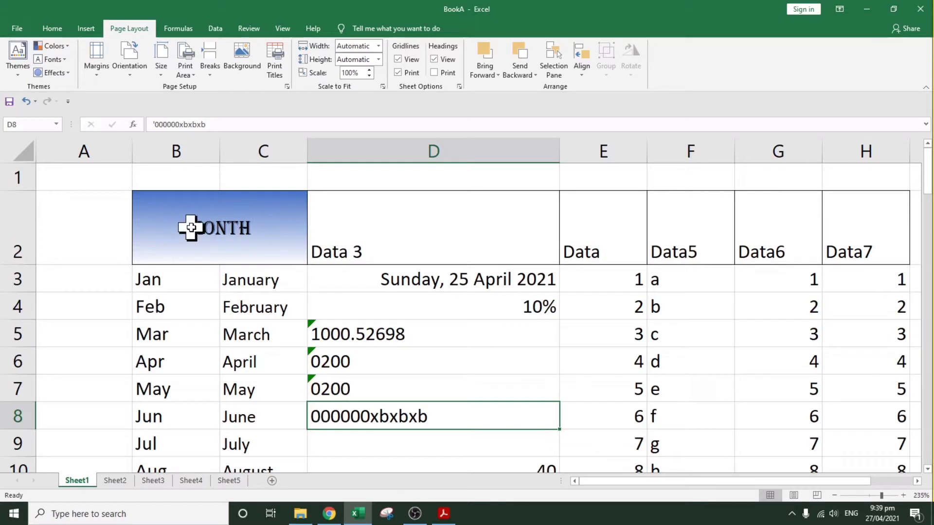
pyautogui.click(186, 212)
pyautogui.moveTo(485, 217); pyautogui.dragTo(877, 226)
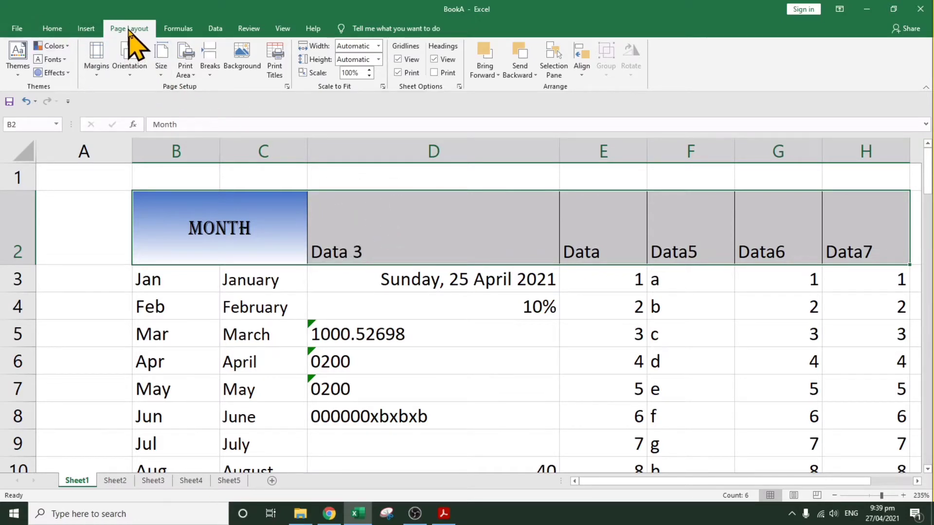
pyautogui.rightClick(270, 213)
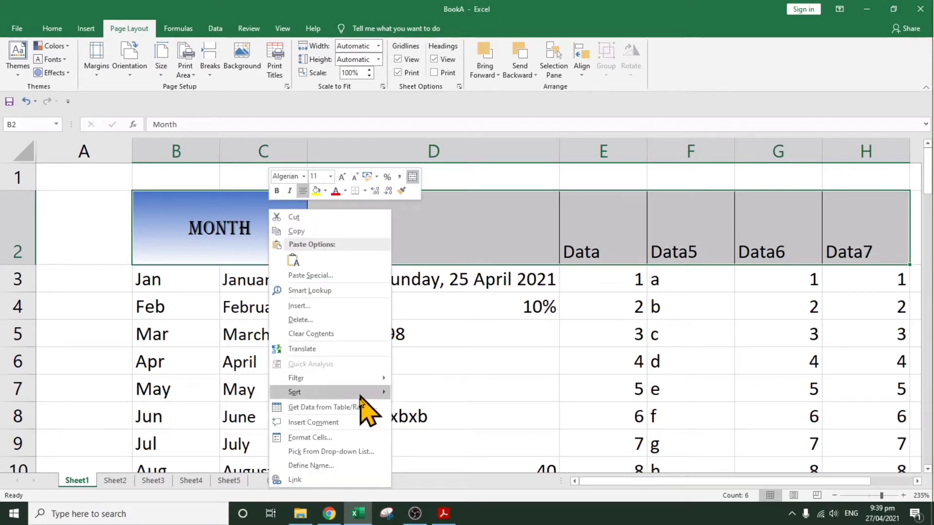
pyautogui.click(305, 439)
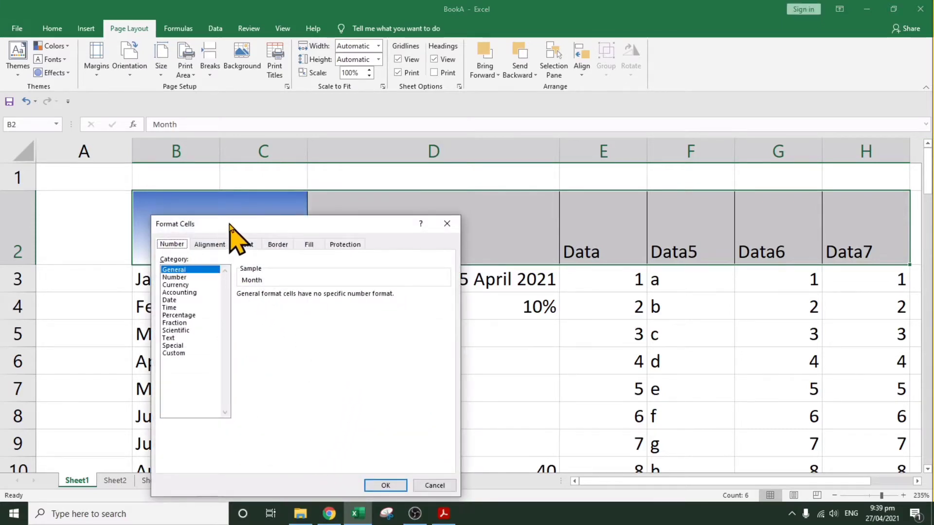
pyautogui.moveTo(230, 223); pyautogui.dragTo(429, 109)
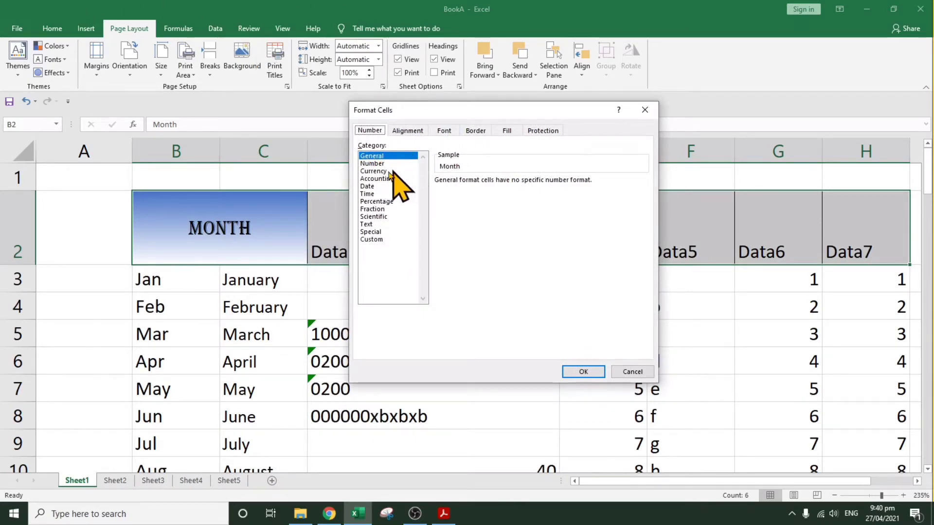
pyautogui.click(411, 131)
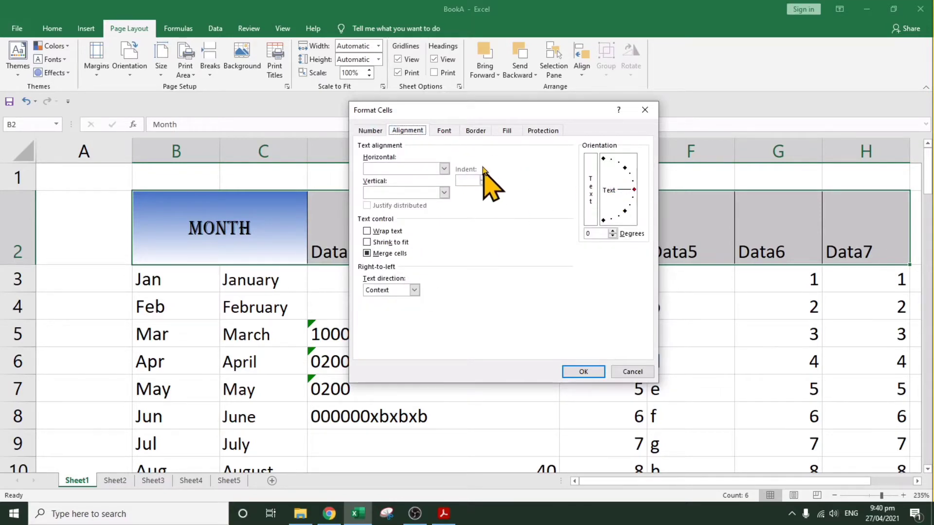
pyautogui.click(506, 131)
pyautogui.click(477, 131)
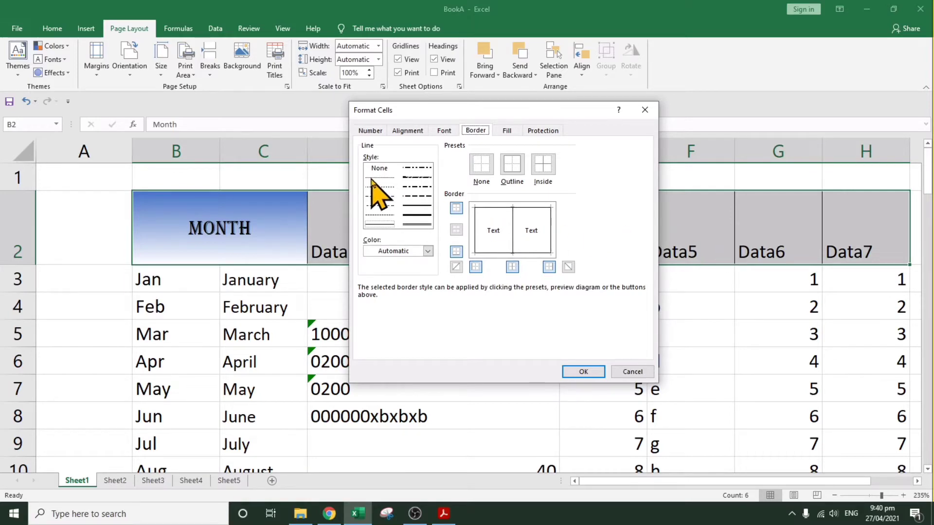
pyautogui.click(482, 164)
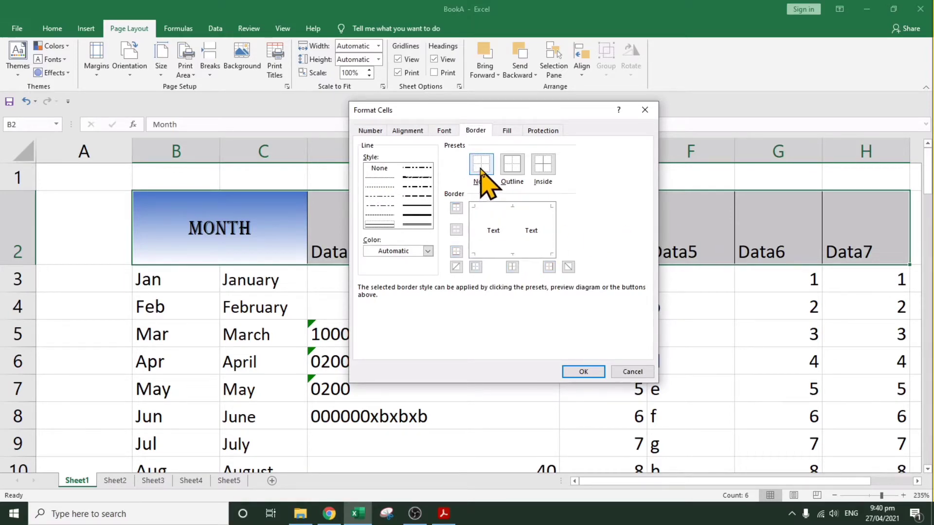
pyautogui.click(591, 372)
pyautogui.click(506, 361)
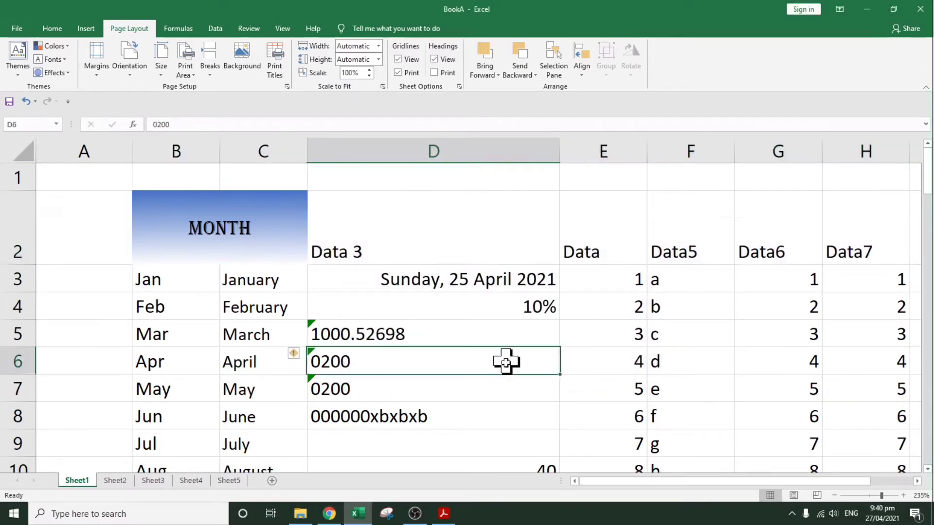
# Step: Try the outline, none and inside border presets on header cells B2:H2, ending with both outline and inside borders
pyautogui.moveTo(157, 217); pyautogui.dragTo(842, 224)
pyautogui.rightClick(460, 221)
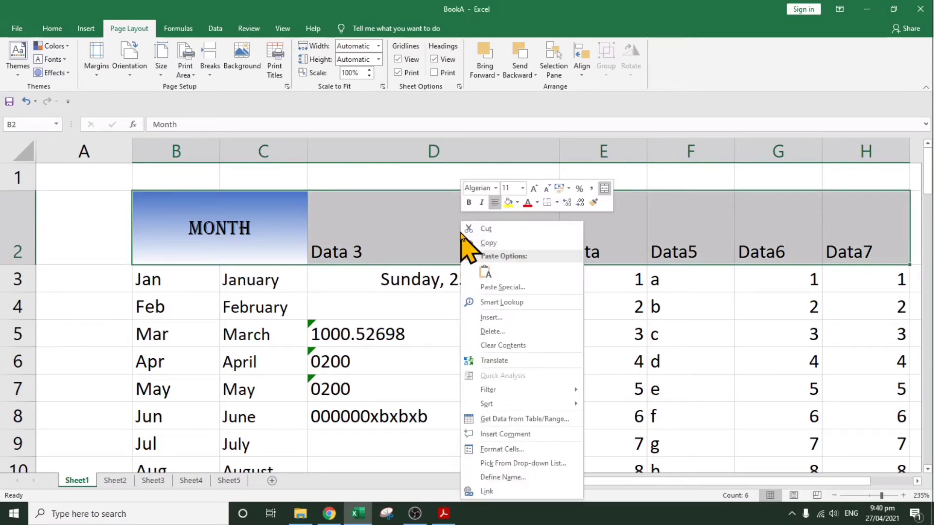
pyautogui.click(537, 453)
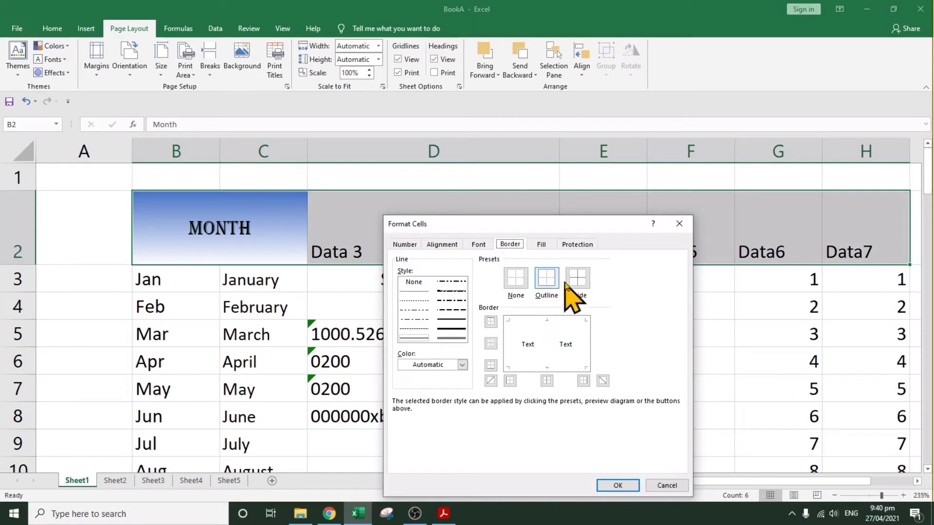
pyautogui.click(546, 280)
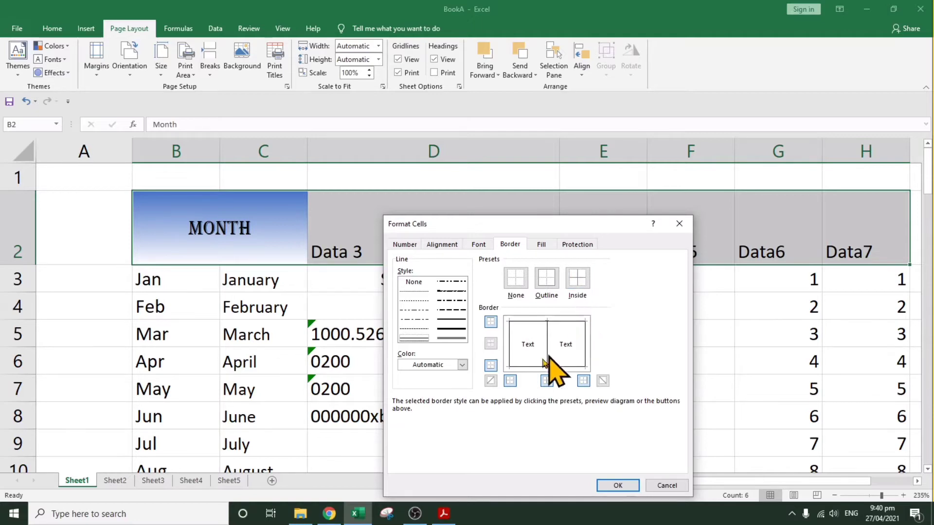
pyautogui.click(519, 285)
pyautogui.click(526, 335)
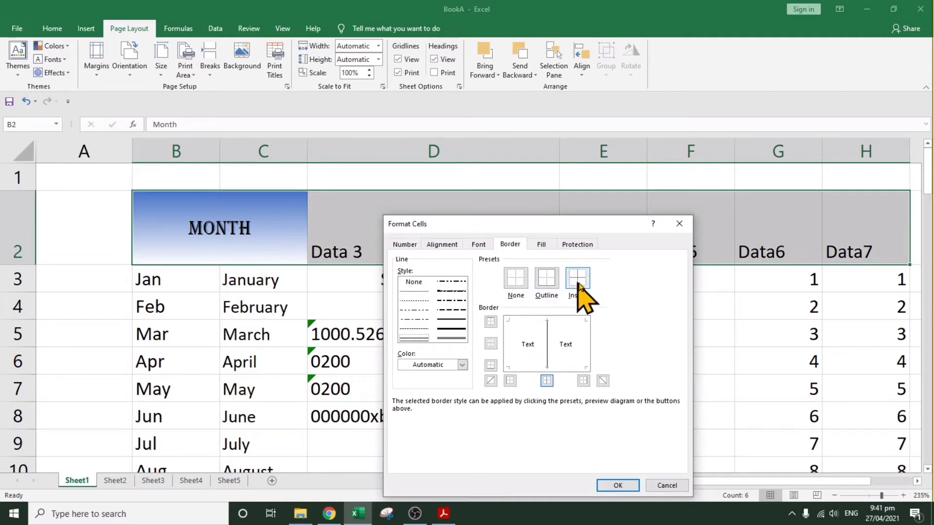
pyautogui.click(548, 279)
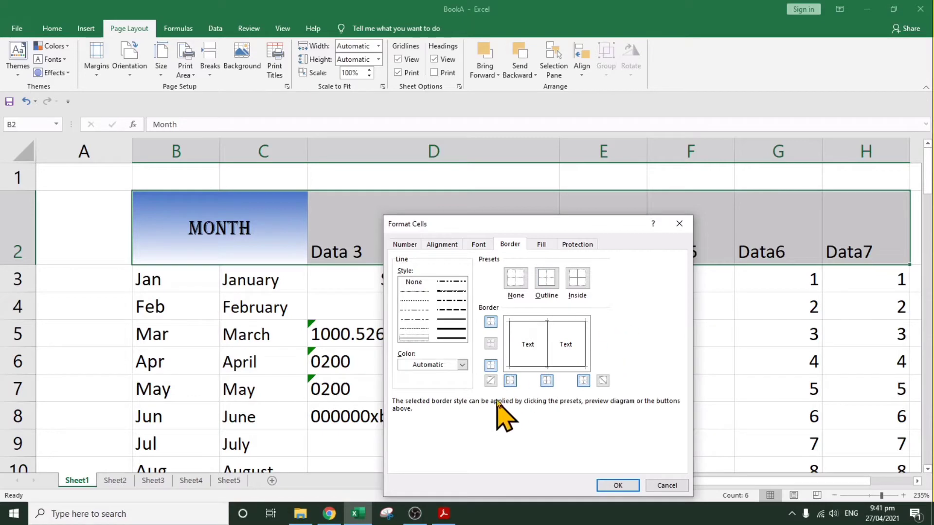
# Step: Leave out the header row's bottom border, keep a thin top border, and apply thick lines to its left, inner and right borders
pyautogui.click(489, 367)
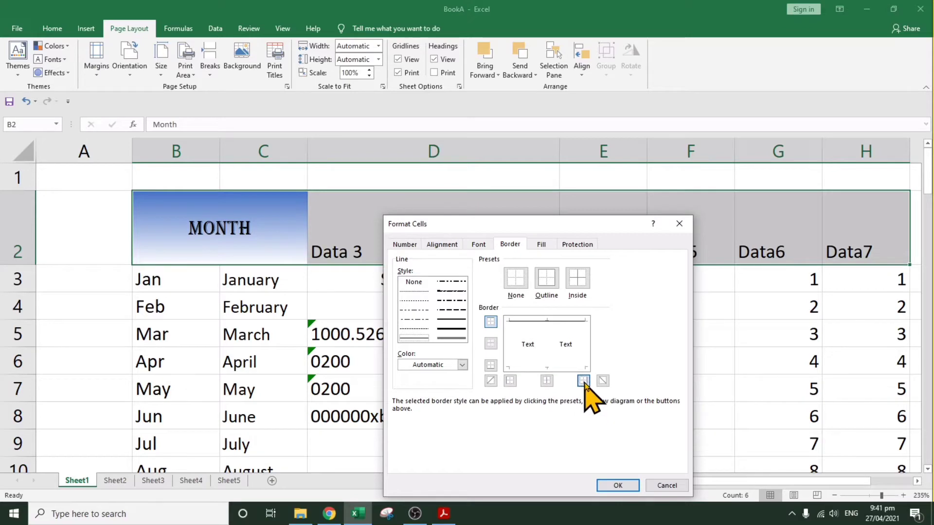
pyautogui.click(490, 322)
pyautogui.click(490, 322)
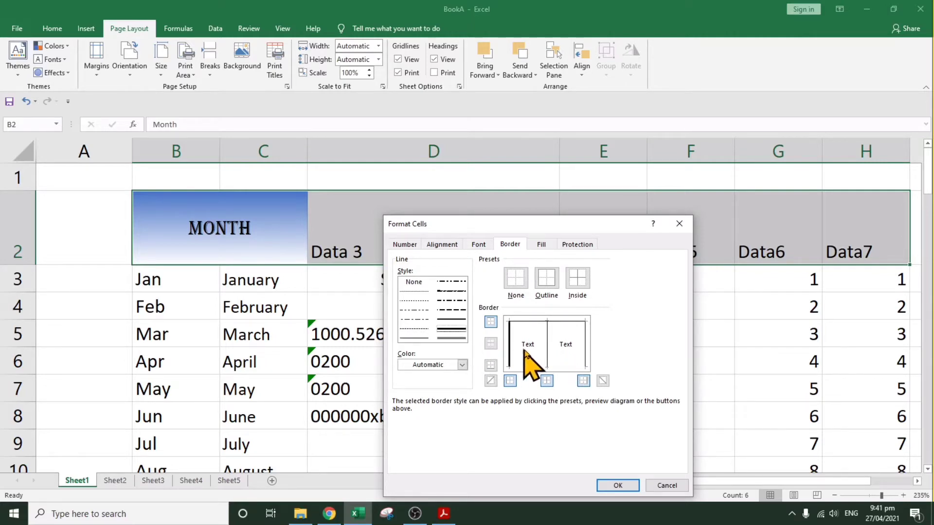
pyautogui.click(547, 351)
pyautogui.click(585, 351)
pyautogui.click(637, 488)
pyautogui.click(450, 313)
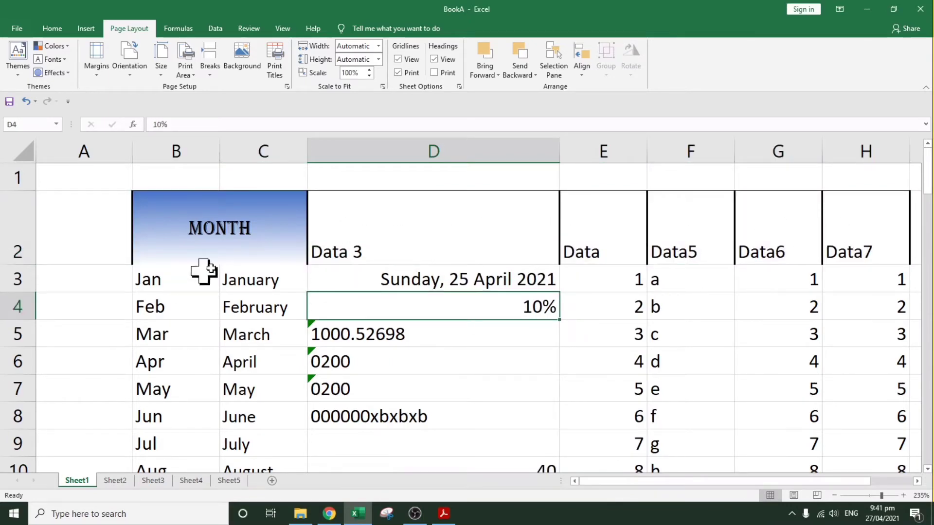
# Step: Apply thick top and bottom borders to header cells B2:H2 as well
pyautogui.moveTo(235, 235); pyautogui.dragTo(850, 241)
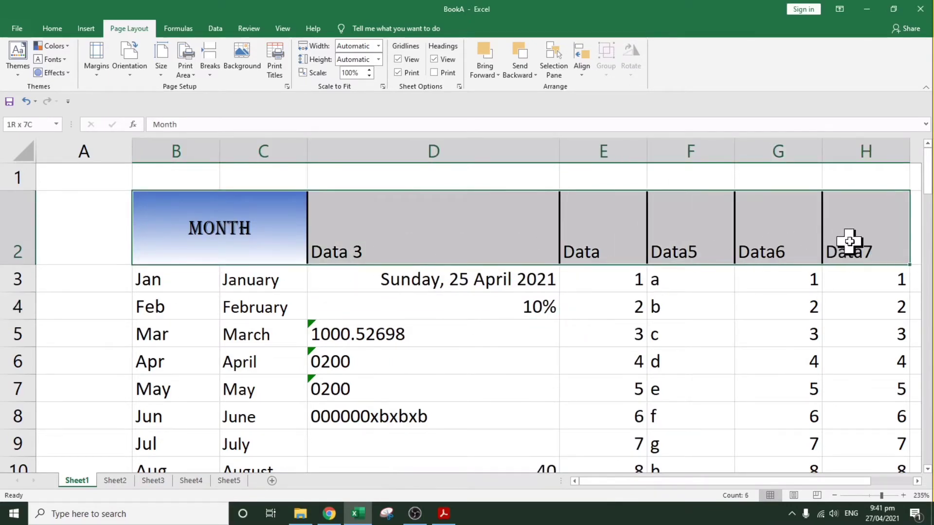
pyautogui.rightClick(385, 222)
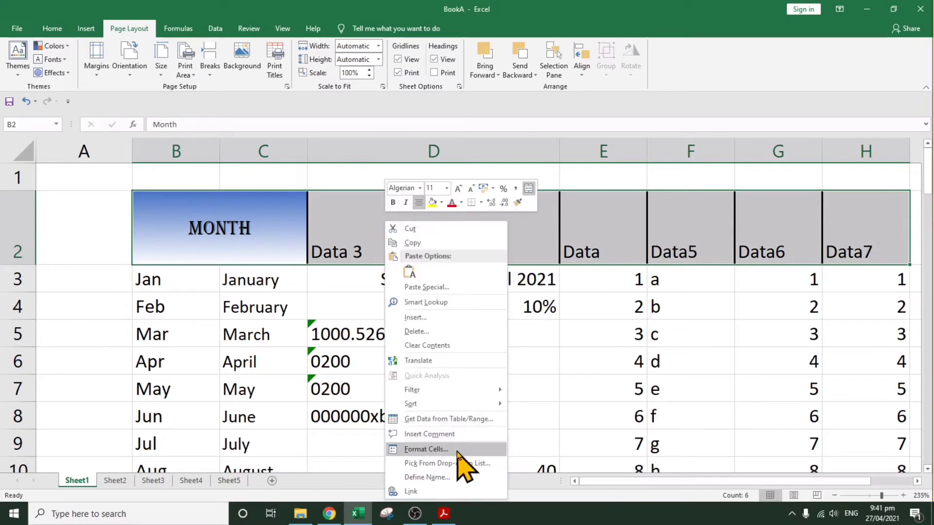
pyautogui.click(426, 448)
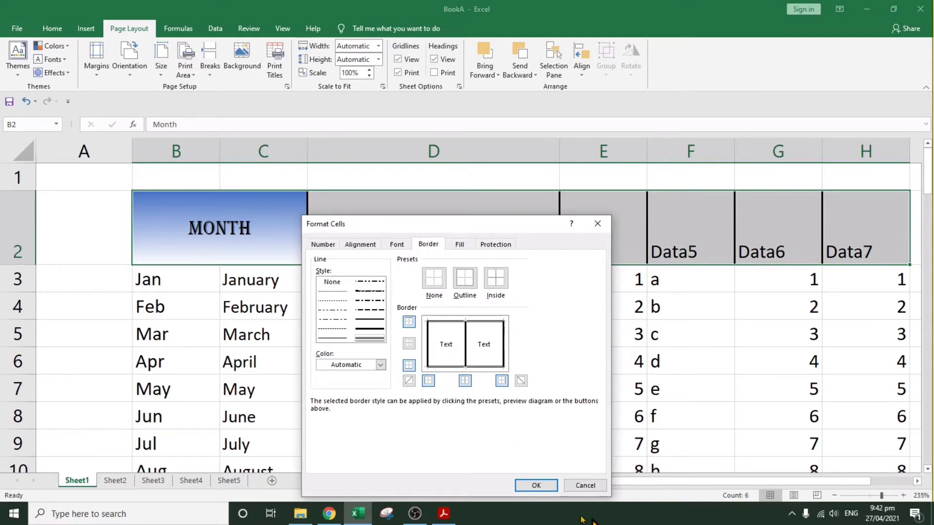
pyautogui.click(535, 485)
pyautogui.click(526, 359)
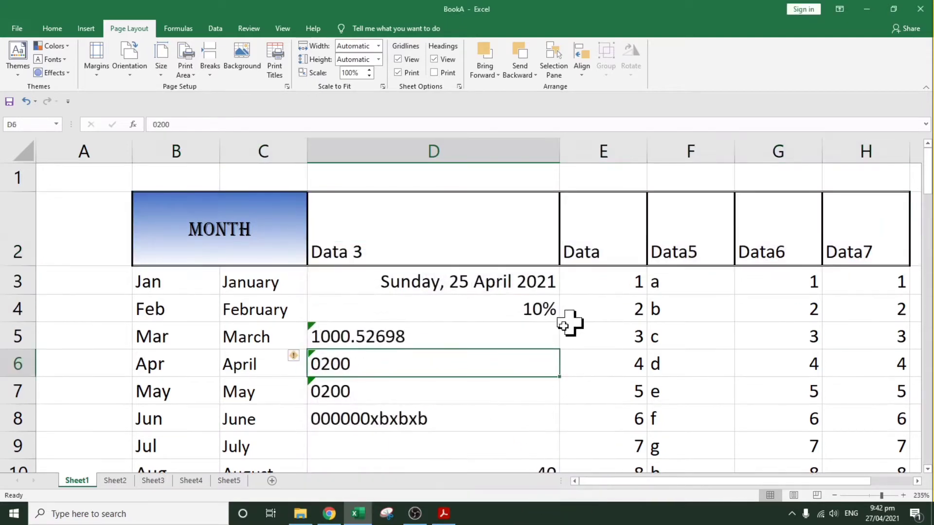
# Step: Clear every border from header cells B2:H2 and turn off gridline printing for the sheet
pyautogui.moveTo(198, 225); pyautogui.dragTo(892, 215)
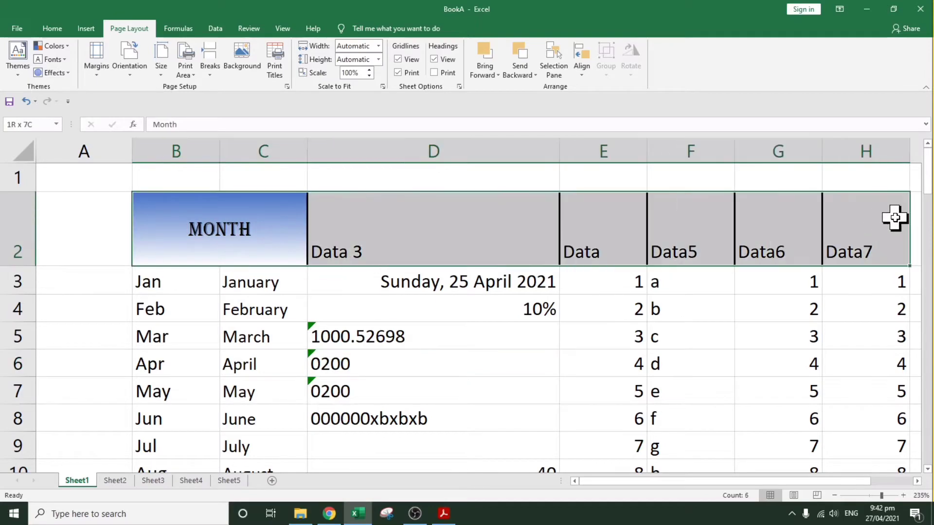
pyautogui.rightClick(869, 222)
pyautogui.click(817, 449)
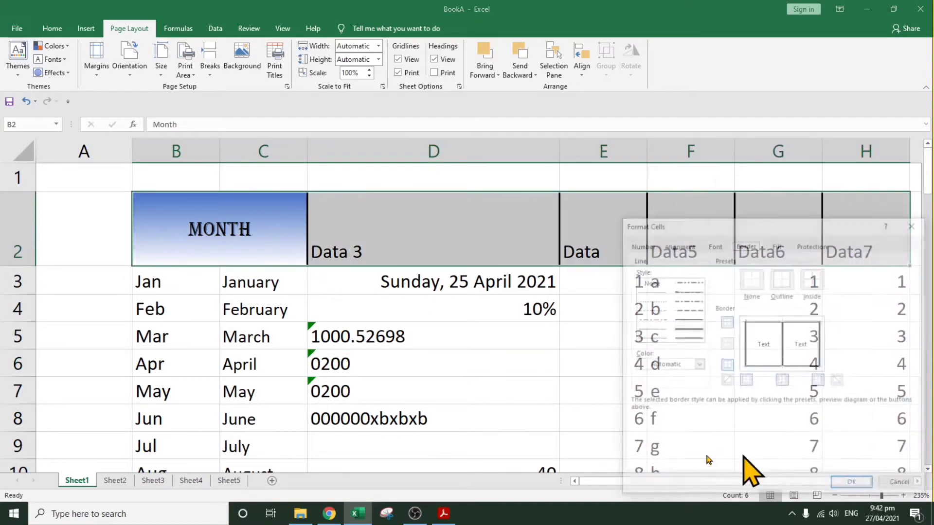
pyautogui.click(652, 286)
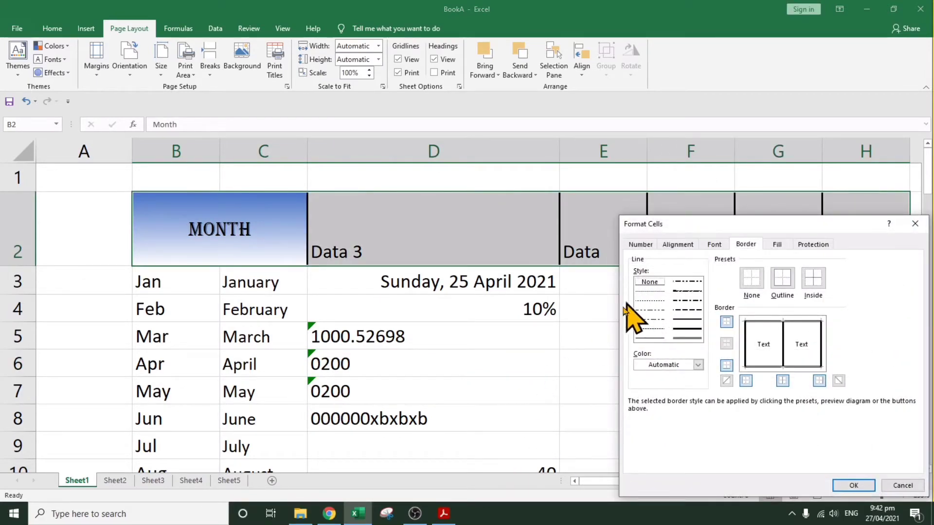
pyautogui.click(776, 288)
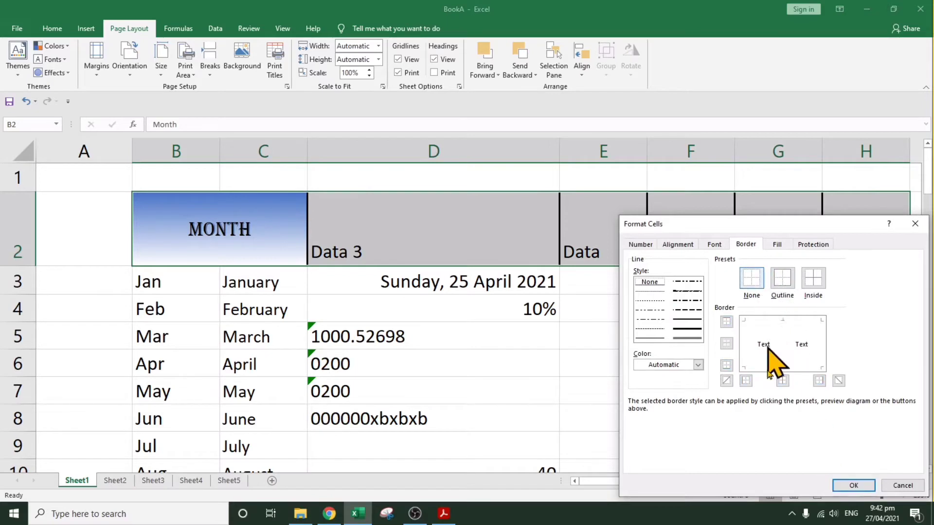
pyautogui.click(782, 360)
pyautogui.click(853, 485)
pyautogui.click(530, 371)
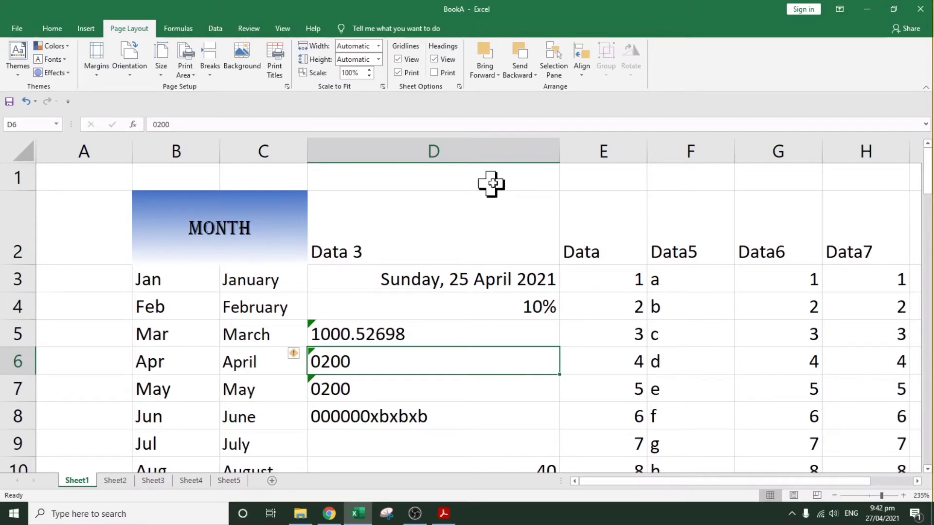
pyautogui.click(399, 73)
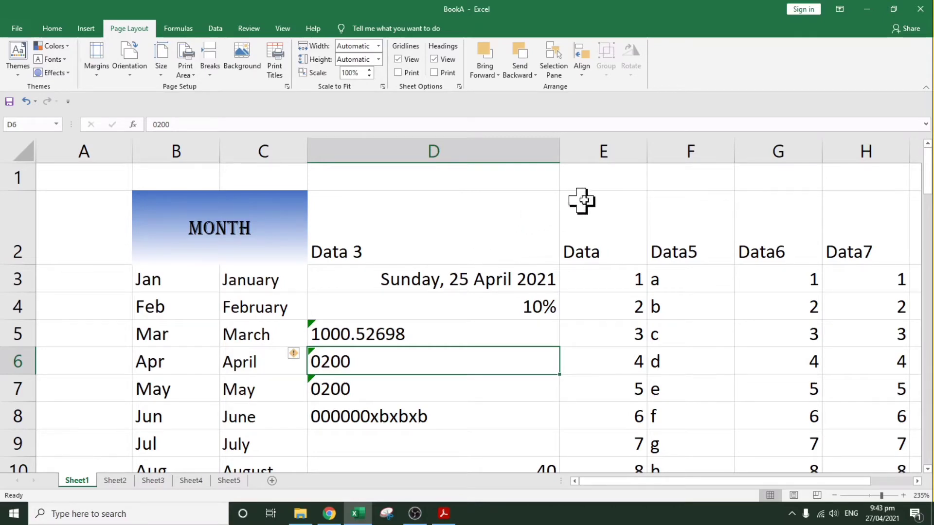
# Step: Check the Bring Forward options with cell D2 selected, and view and close the Selection pane
pyautogui.click(486, 74)
pyautogui.click(459, 211)
pyautogui.click(462, 209)
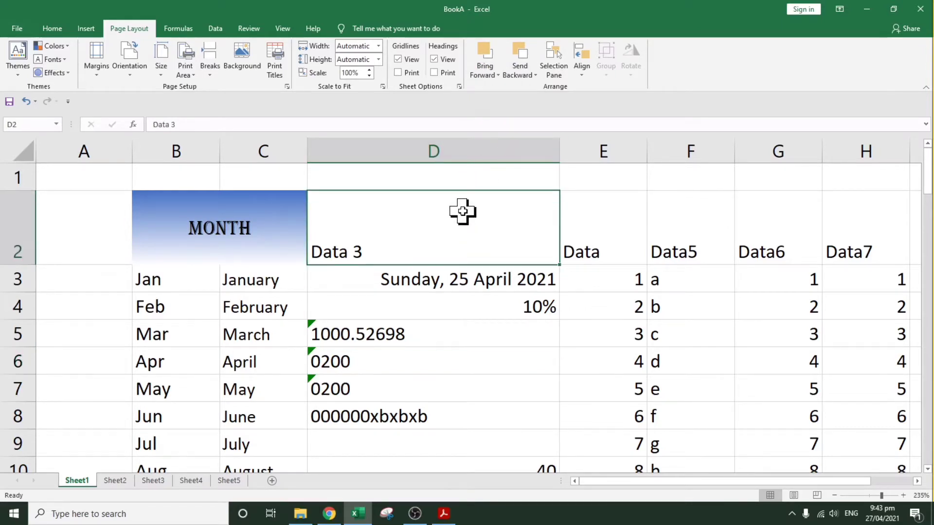
pyautogui.click(484, 72)
pyautogui.click(511, 91)
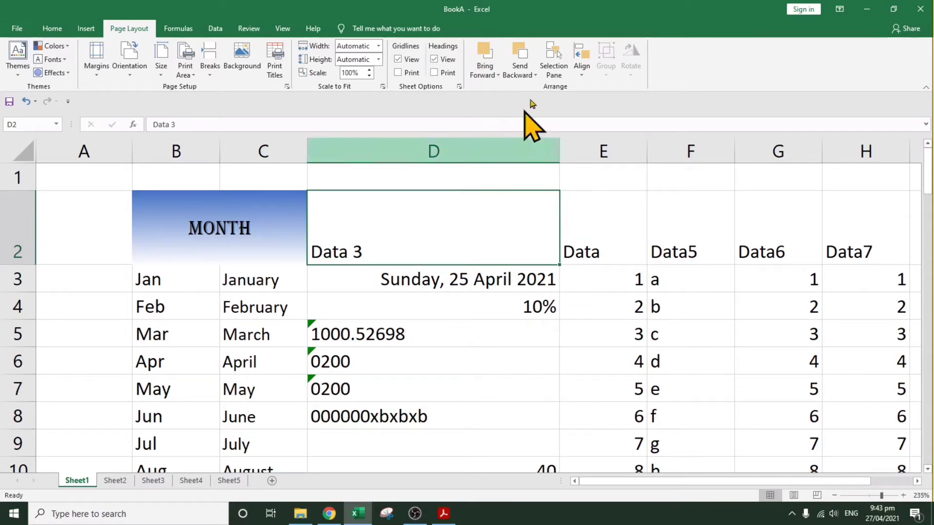
pyautogui.click(551, 61)
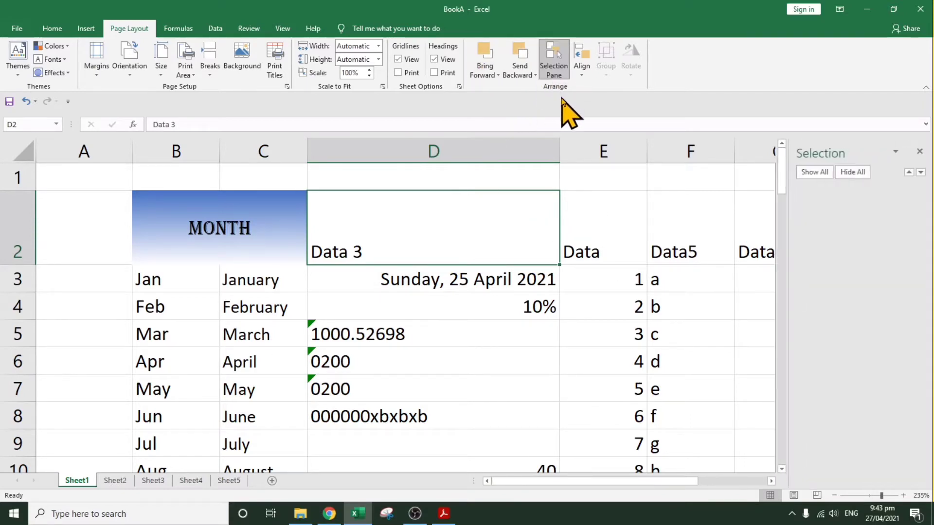
pyautogui.click(920, 152)
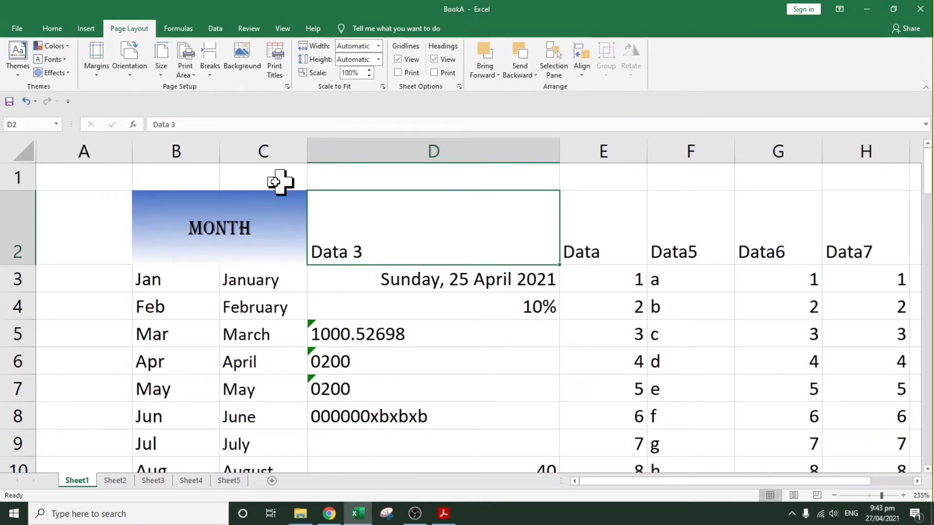
# Step: Check the Bring Forward options with the merged Month cell and with cell E2 selected
pyautogui.click(256, 202)
pyautogui.click(487, 73)
pyautogui.click(494, 88)
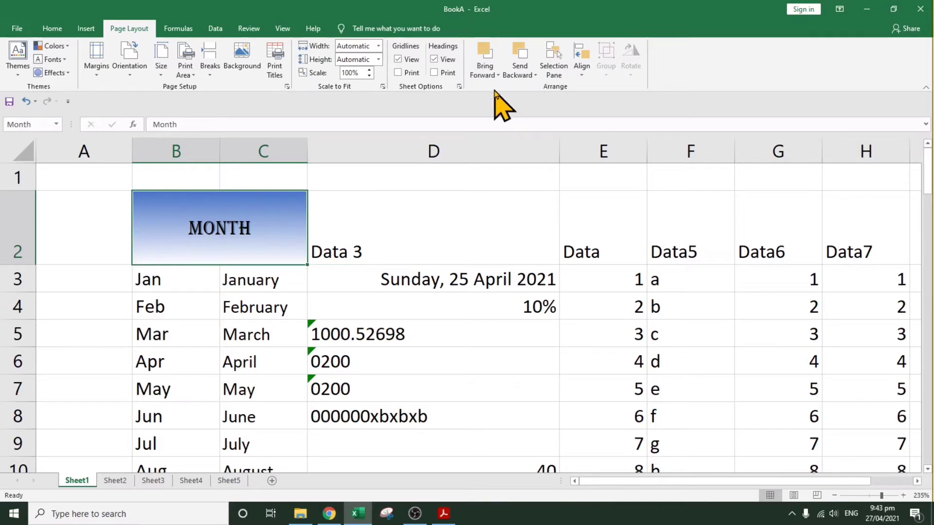
pyautogui.click(519, 214)
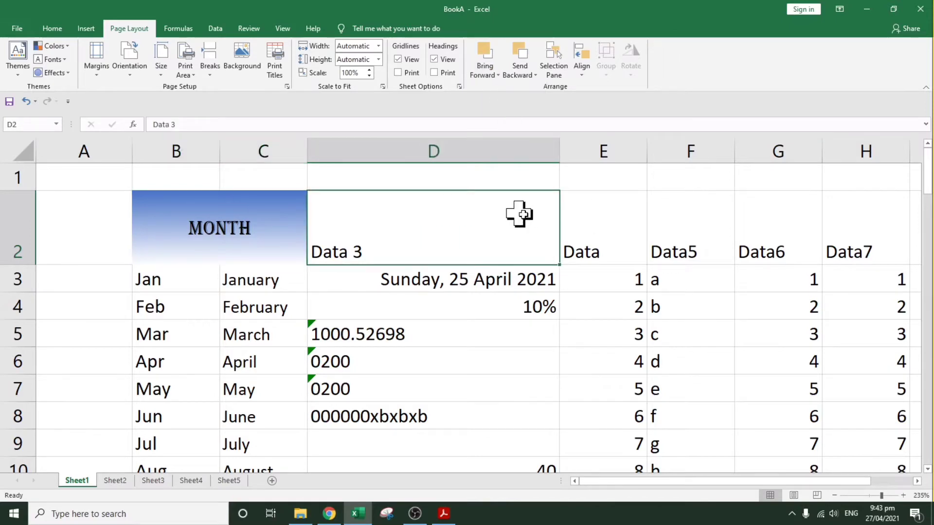
pyautogui.rightClick(354, 376)
pyautogui.click(595, 199)
pyautogui.click(599, 208)
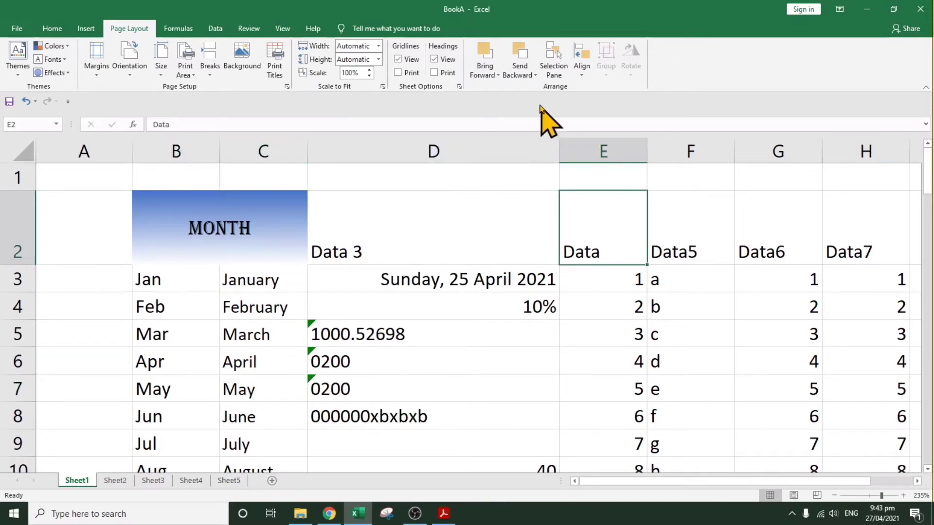
pyautogui.click(486, 74)
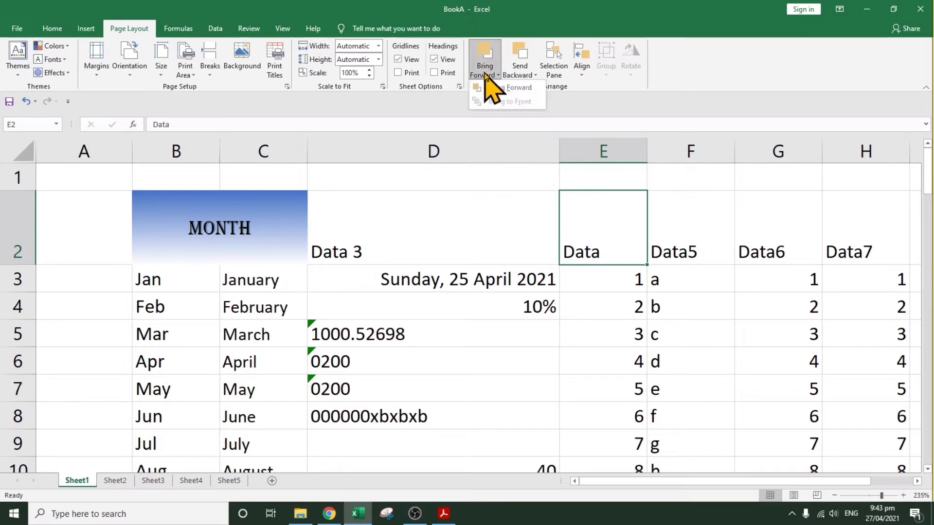
# Step: Insert a rounded rectangle shape over columns D and E, spanning rows 2 to 6
pyautogui.press('Escape')
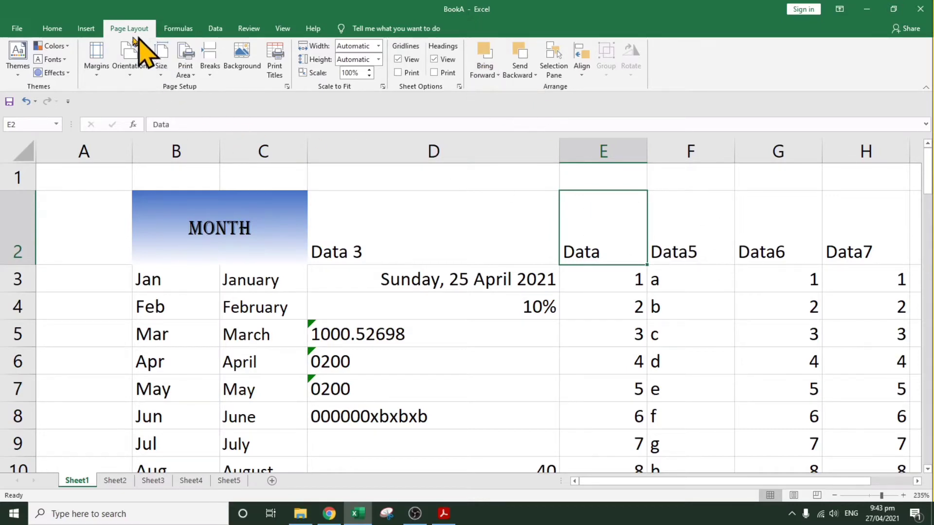
pyautogui.click(88, 30)
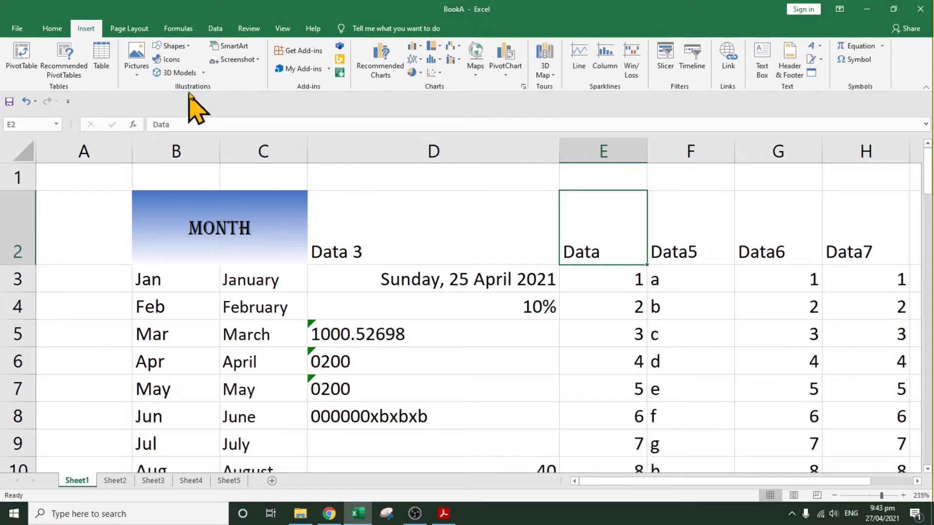
pyautogui.click(179, 47)
pyautogui.click(216, 72)
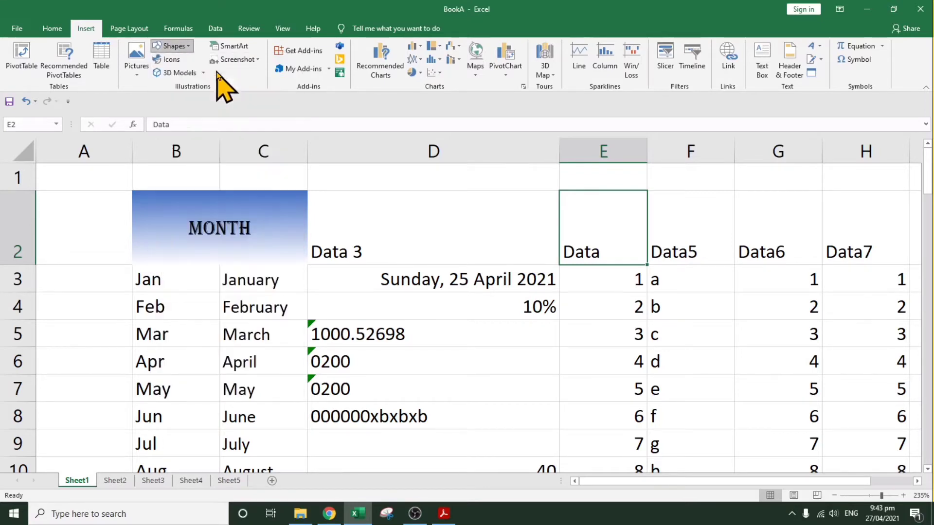
pyautogui.moveTo(389, 214); pyautogui.dragTo(627, 360)
pyautogui.click(737, 392)
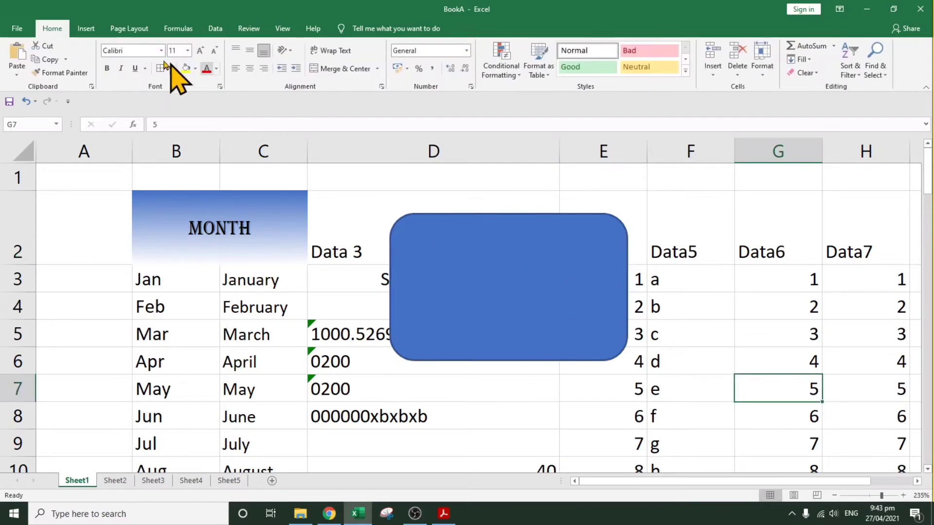
# Step: Insert a lightning bolt shape about 4 cm high and 3.2 cm wide, overlapping the rounded rectangle
pyautogui.click(85, 29)
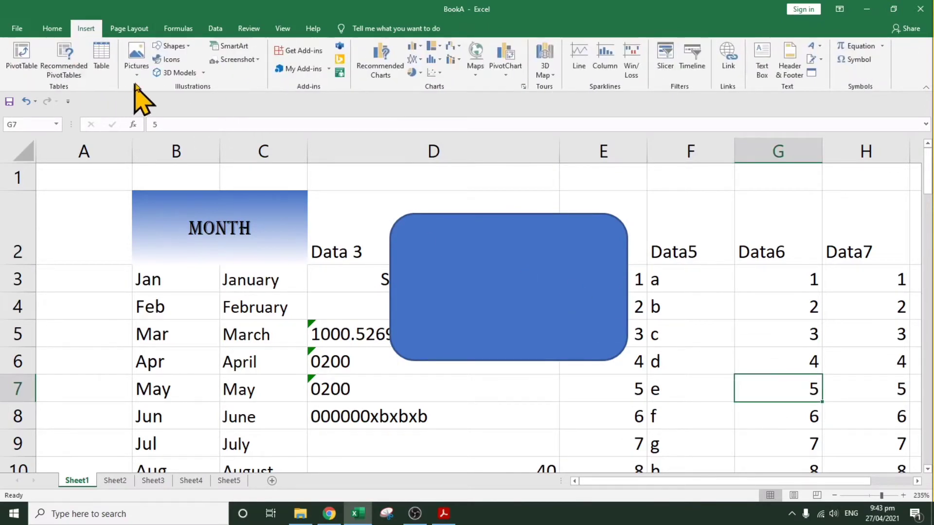
pyautogui.click(175, 46)
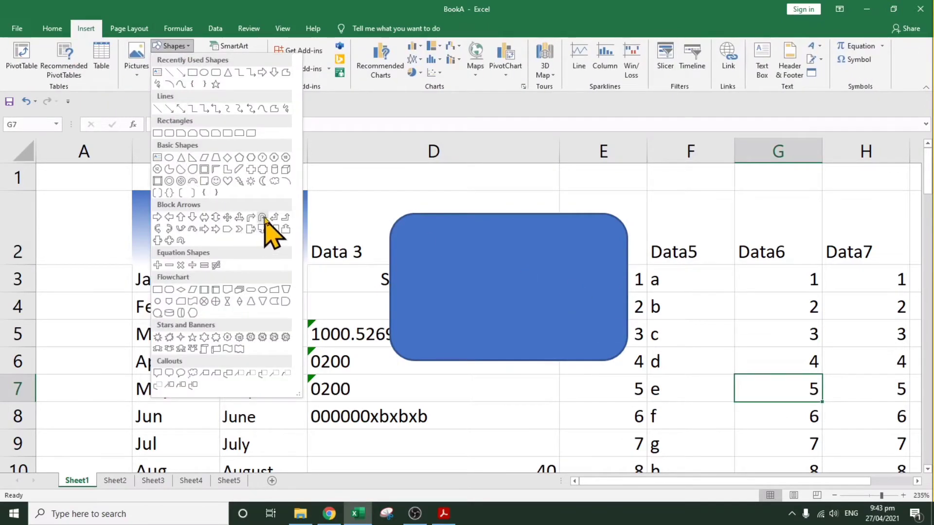
pyautogui.click(239, 182)
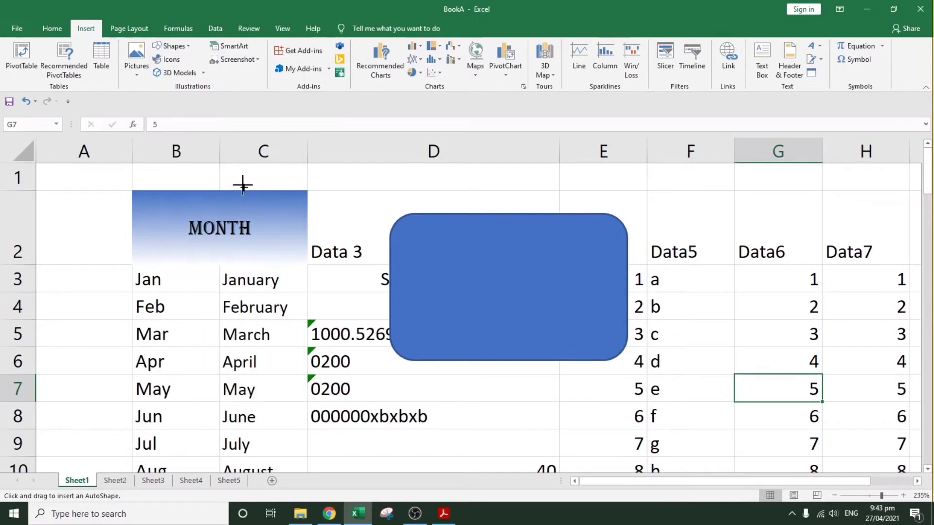
pyautogui.moveTo(548, 186)
pyautogui.mouseDown()
pyautogui.moveTo(517, 320)
pyautogui.moveTo(443, 396)
pyautogui.moveTo(629, 334)
pyautogui.moveTo(741, 330)
pyautogui.moveTo(387, 394)
pyautogui.moveTo(392, 378)
pyautogui.moveTo(619, 290)
pyautogui.moveTo(745, 327)
pyautogui.moveTo(554, 453)
pyautogui.moveTo(411, 433)
pyautogui.moveTo(378, 404)
pyautogui.moveTo(379, 392)
pyautogui.mouseUp()
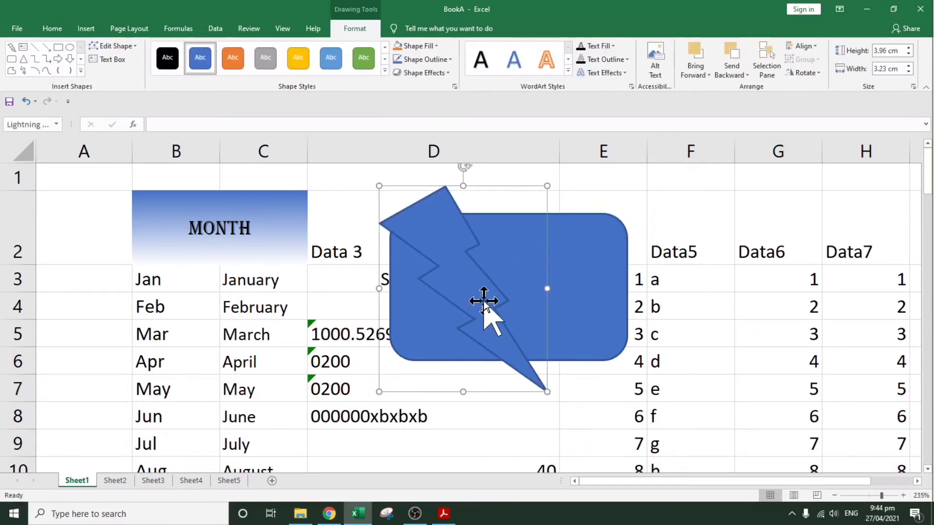
# Step: Apply the orange filled shape style to the lightning bolt and move it closer to the rounded rectangle's center
pyautogui.rightClick(451, 274)
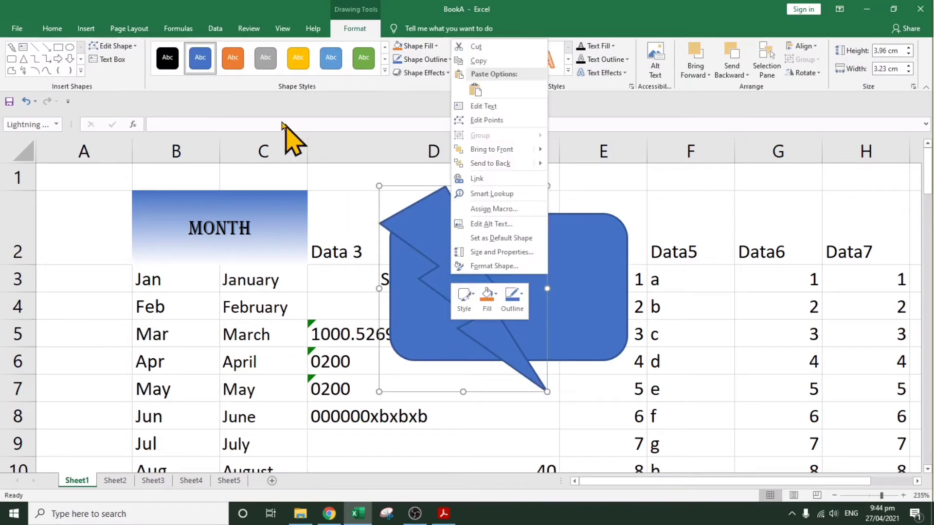
pyautogui.click(232, 58)
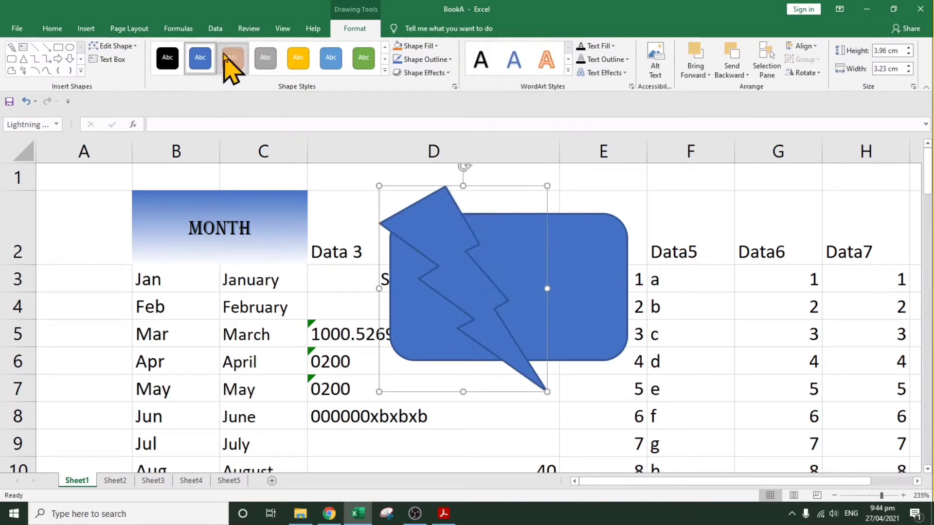
pyautogui.moveTo(488, 353); pyautogui.dragTo(523, 340)
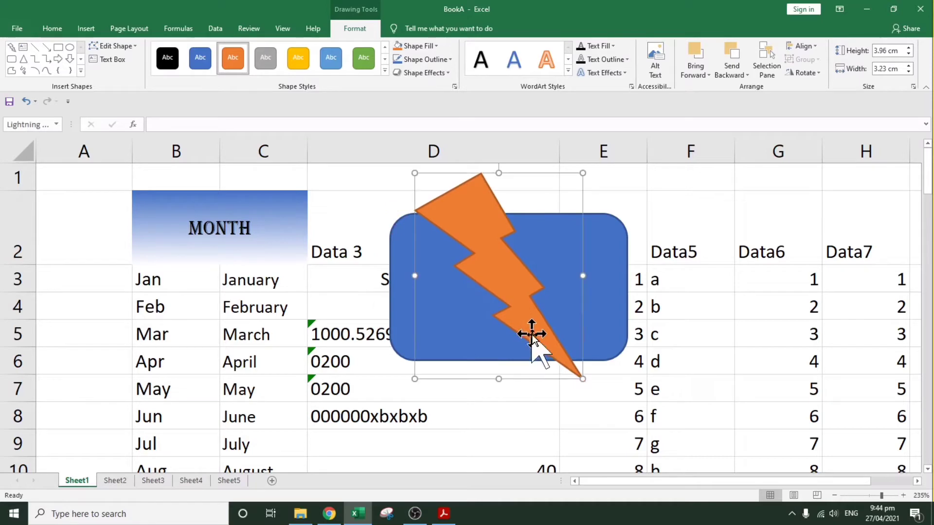
pyautogui.click(755, 310)
# Step: Send the lightning bolt to the back behind the rounded rectangle and bring it to the front again
pyautogui.click(506, 277)
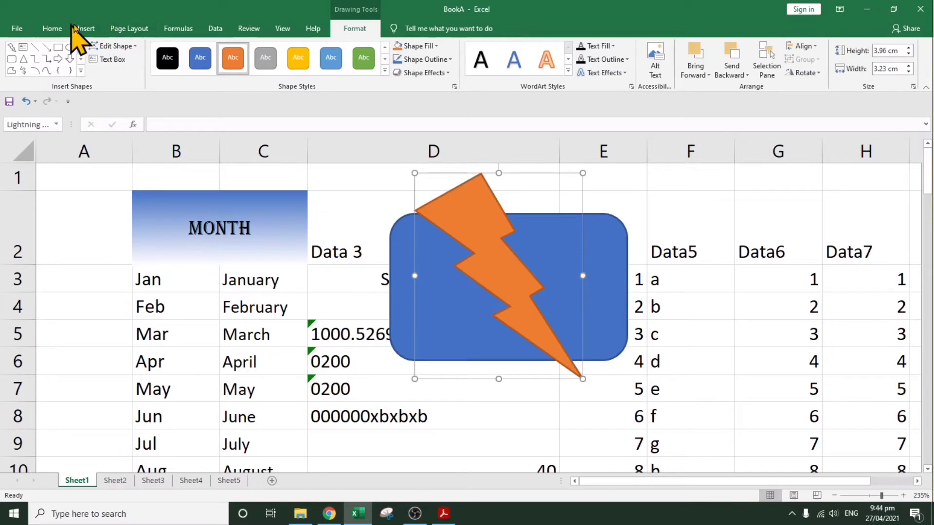
pyautogui.click(128, 28)
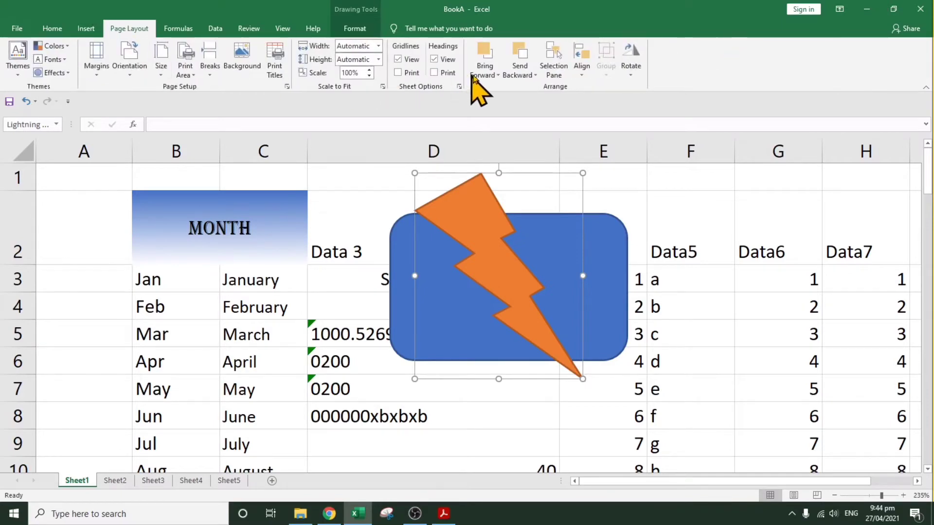
pyautogui.click(527, 71)
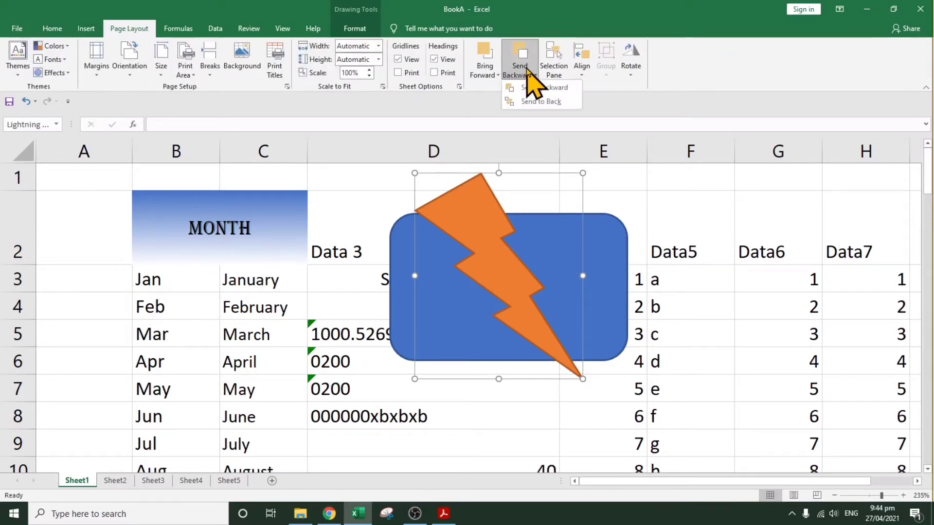
pyautogui.click(539, 100)
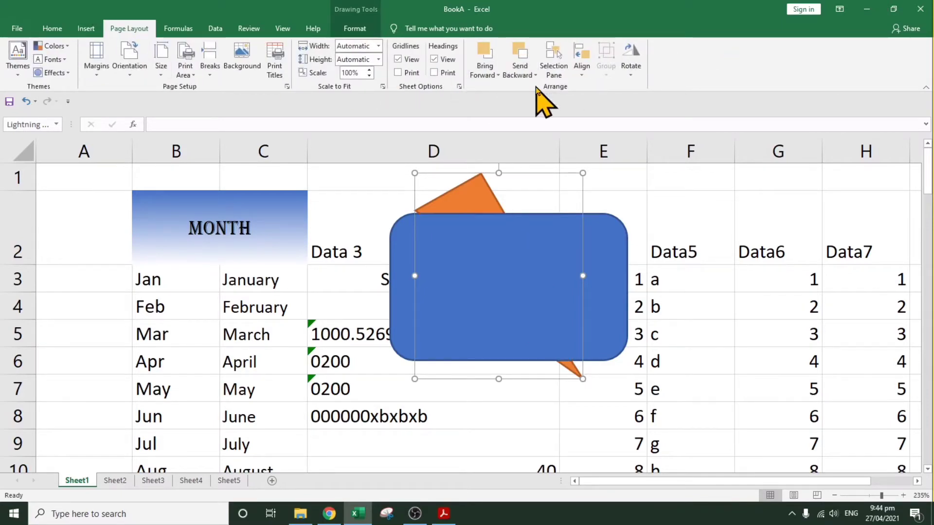
pyautogui.click(486, 73)
pyautogui.click(506, 116)
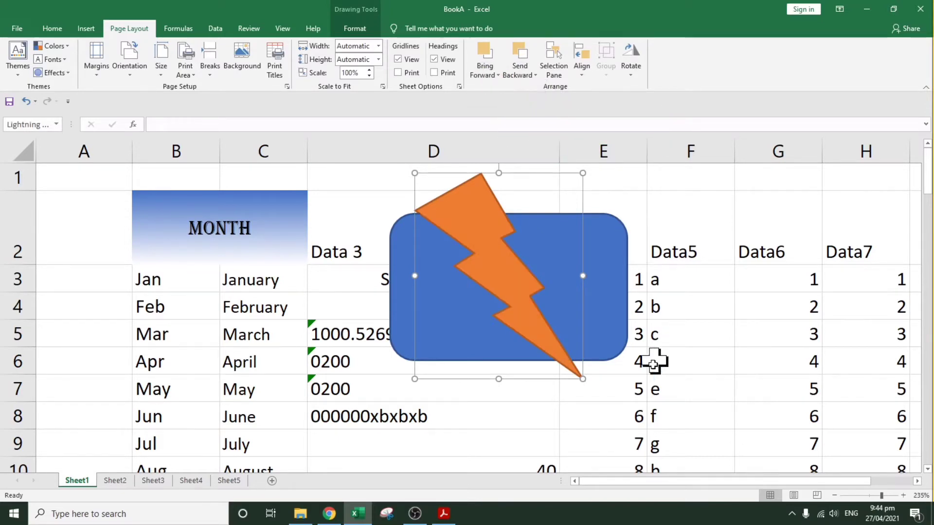
# Step: Check the Align options for the lightning bolt and shift the rounded rectangle slightly toward column C
pyautogui.click(586, 76)
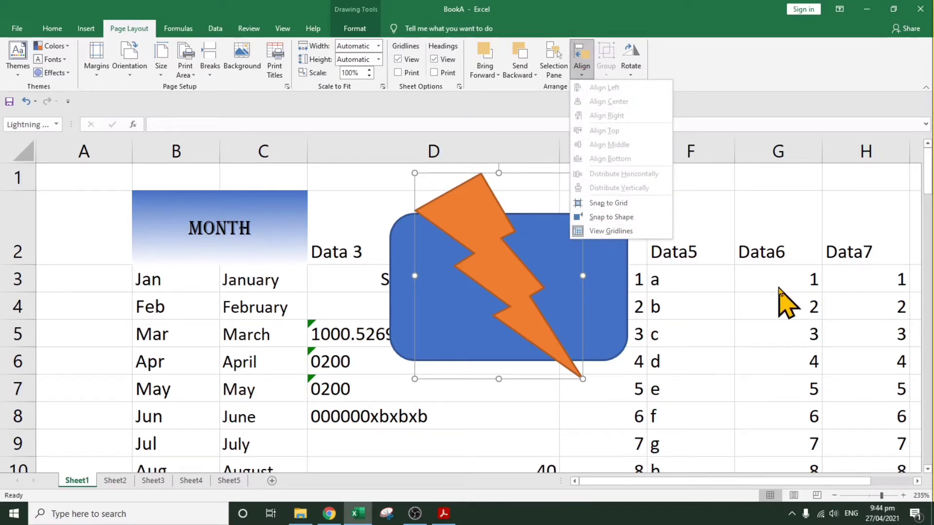
pyautogui.click(615, 298)
pyautogui.click(598, 281)
pyautogui.moveTo(596, 278); pyautogui.dragTo(567, 272)
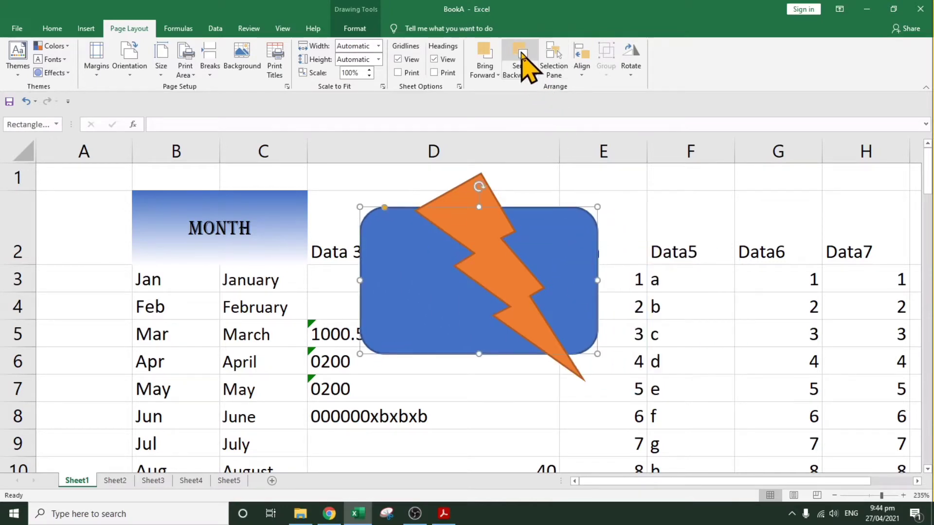
# Step: Send the lightning bolt one level backward, reselect it by its exposed part, and bring it forward again
pyautogui.click(506, 271)
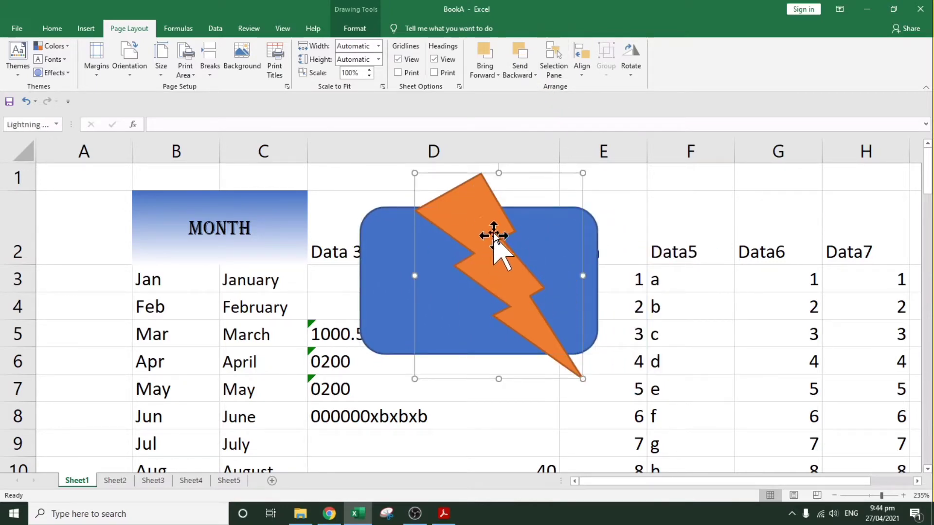
pyautogui.click(516, 53)
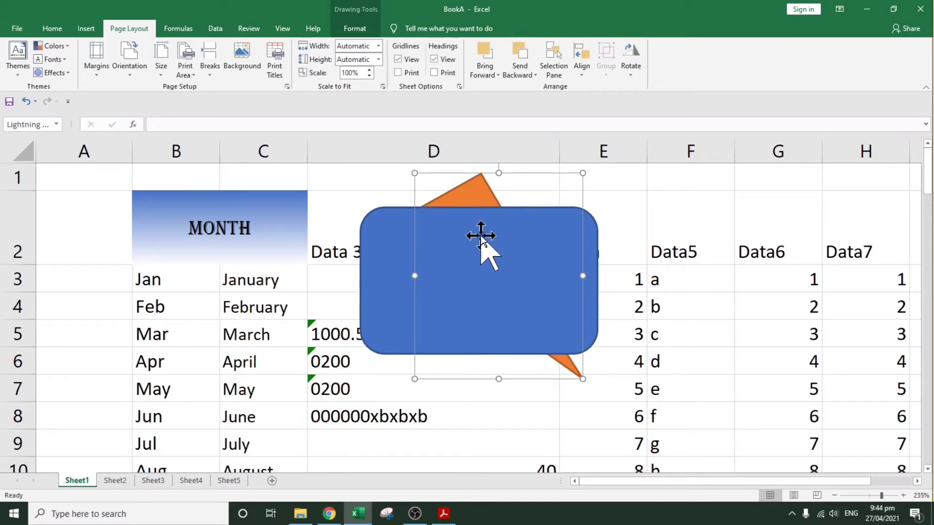
pyautogui.click(392, 216)
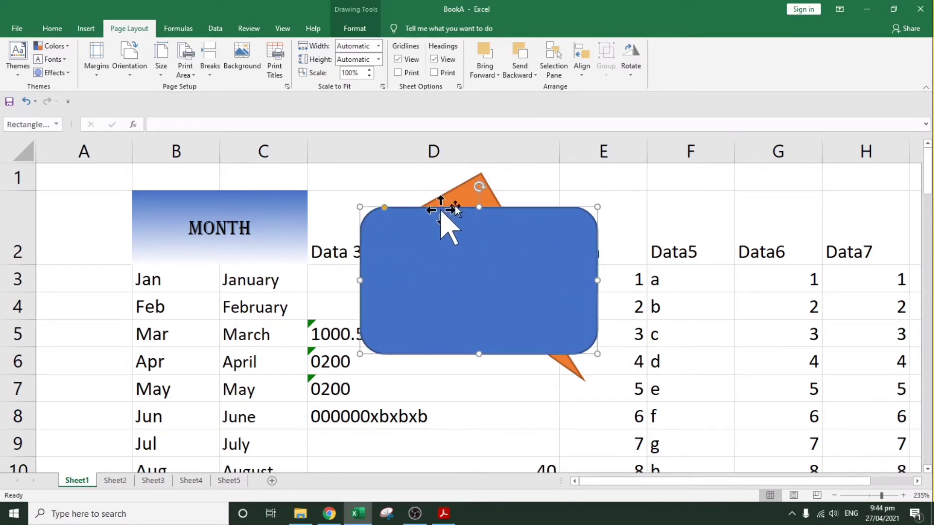
pyautogui.click(449, 183)
pyautogui.click(476, 181)
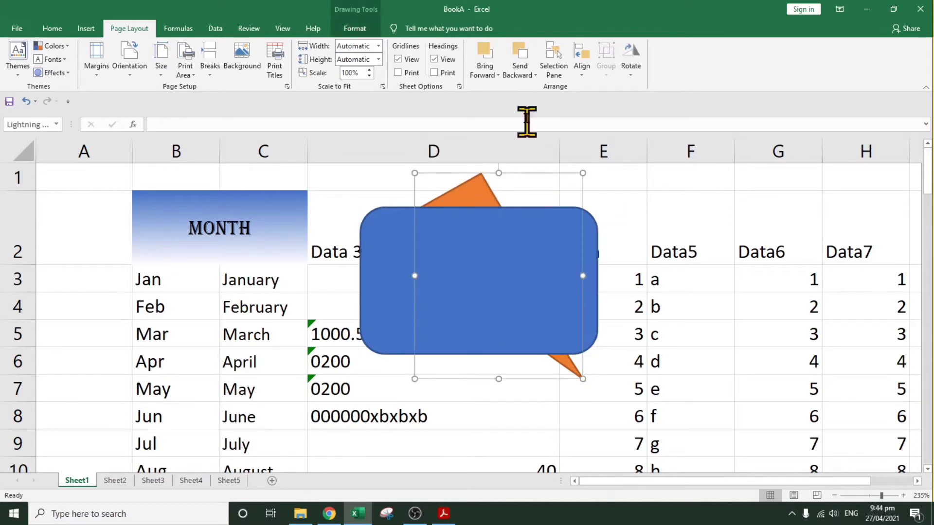
pyautogui.click(485, 60)
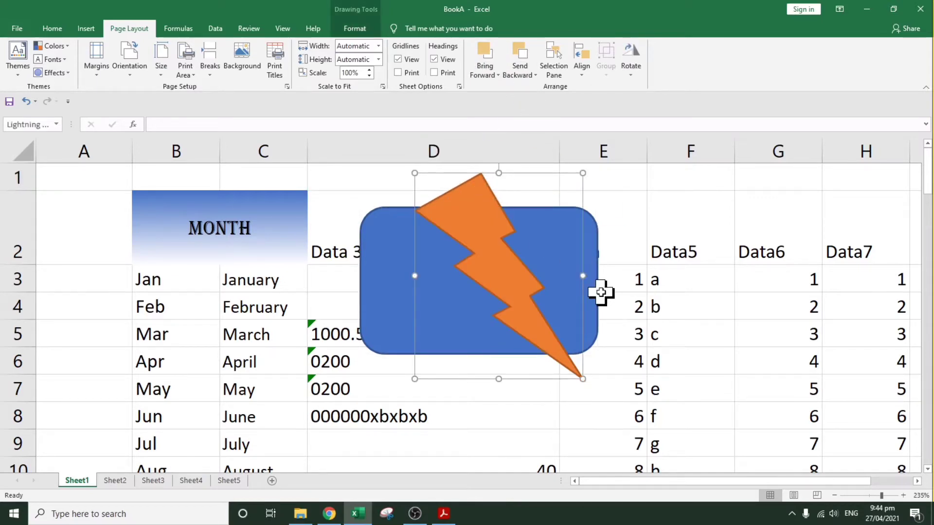
# Step: Move the rounded rectangle further toward column C and reposition the lightning bolt over its middle
pyautogui.moveTo(480, 210)
pyautogui.mouseDown()
pyautogui.moveTo(588, 253)
pyautogui.moveTo(463, 206)
pyautogui.mouseUp()
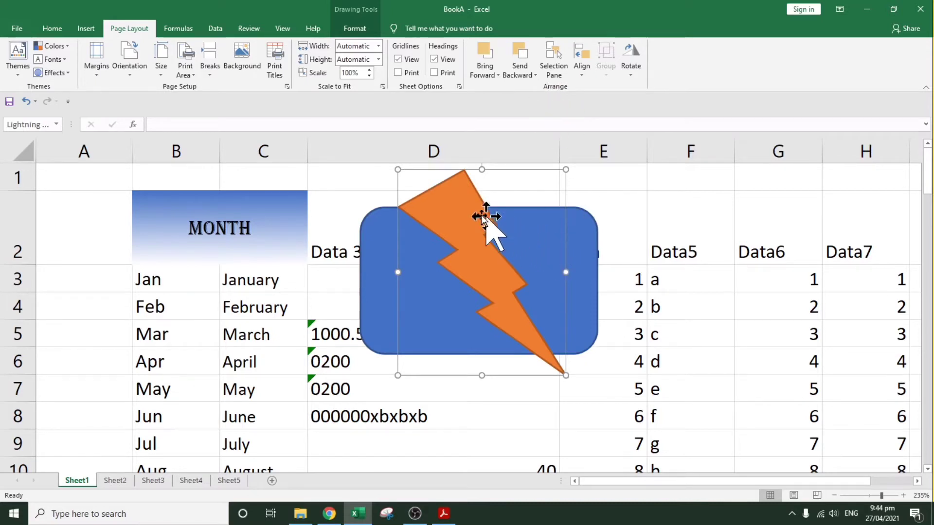
pyautogui.moveTo(481, 216); pyautogui.dragTo(560, 210)
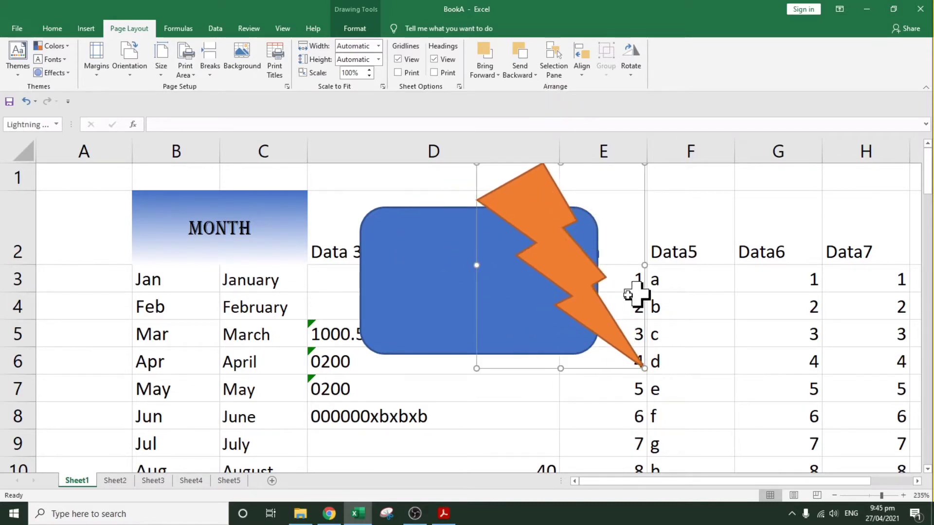
pyautogui.moveTo(395, 313); pyautogui.dragTo(329, 329)
pyautogui.click(590, 253)
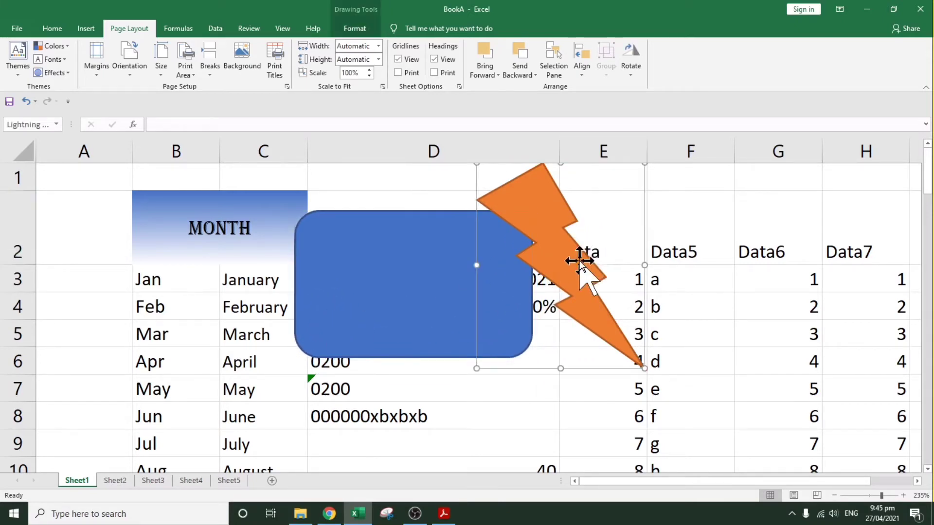
pyautogui.moveTo(589, 265); pyautogui.dragTo(449, 263)
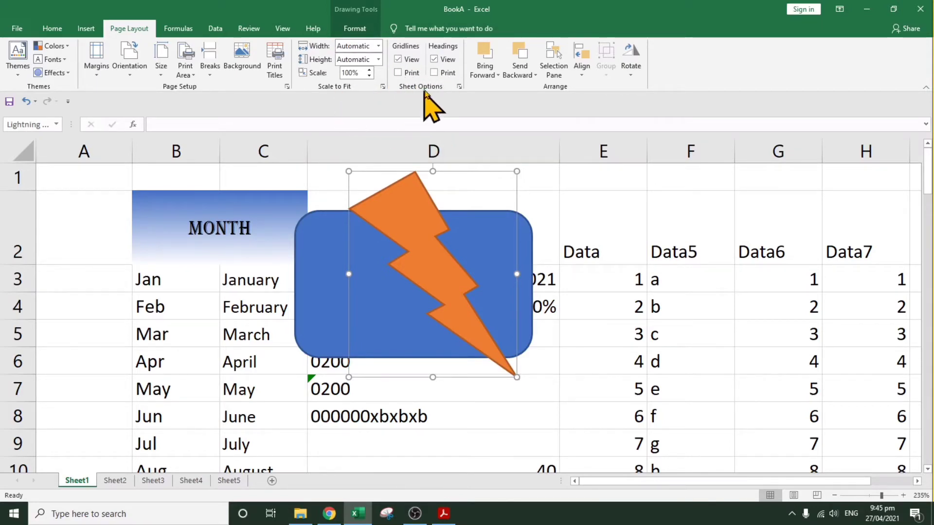
# Step: Shrink the lightning bolt and the rounded rectangle to small shapes above the Data 3 heading
pyautogui.click(284, 29)
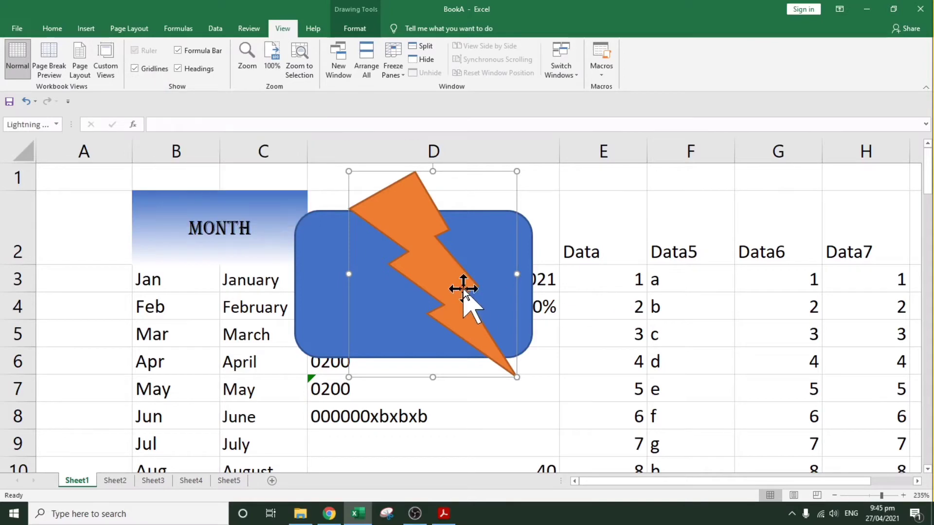
pyautogui.moveTo(516, 377); pyautogui.dragTo(389, 220)
pyautogui.click(460, 265)
pyautogui.moveTo(532, 358); pyautogui.dragTo(433, 201)
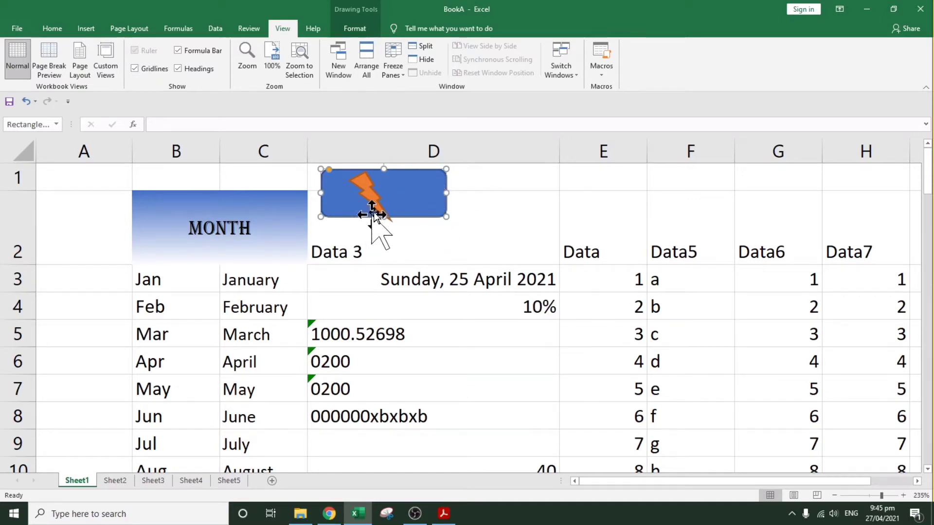
# Step: Move the rounded rectangle clear of the lightning bolt, enlarge it across columns E and F, and try narrower and shorter sizes
pyautogui.moveTo(413, 192); pyautogui.dragTo(737, 401)
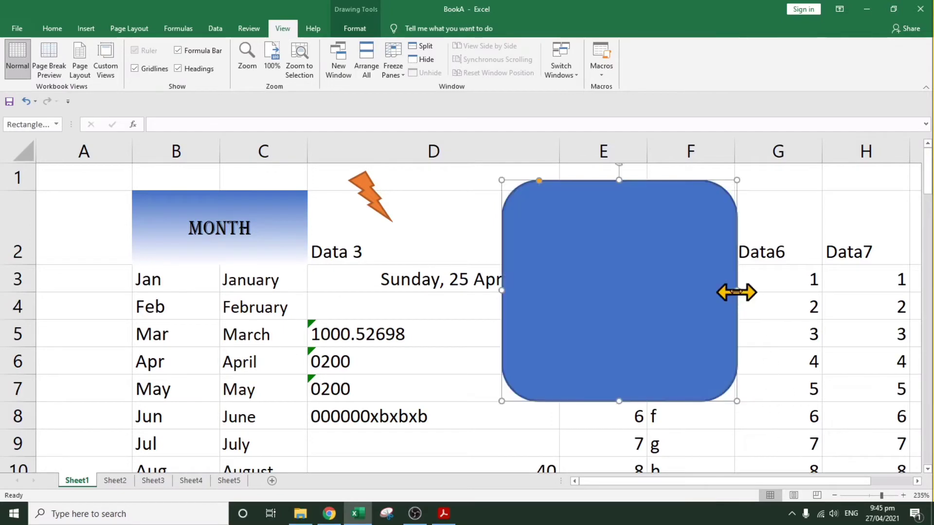
pyautogui.moveTo(737, 291); pyautogui.dragTo(595, 290)
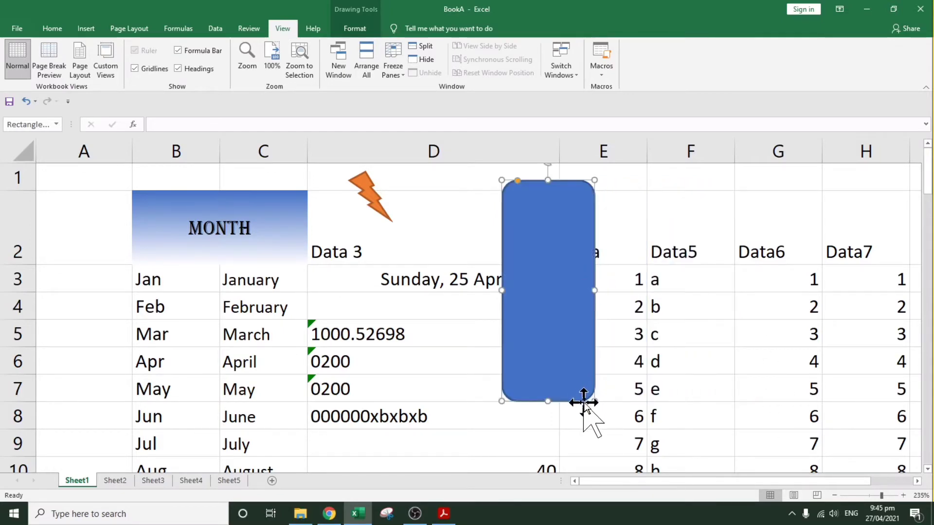
pyautogui.moveTo(594, 402); pyautogui.dragTo(611, 239)
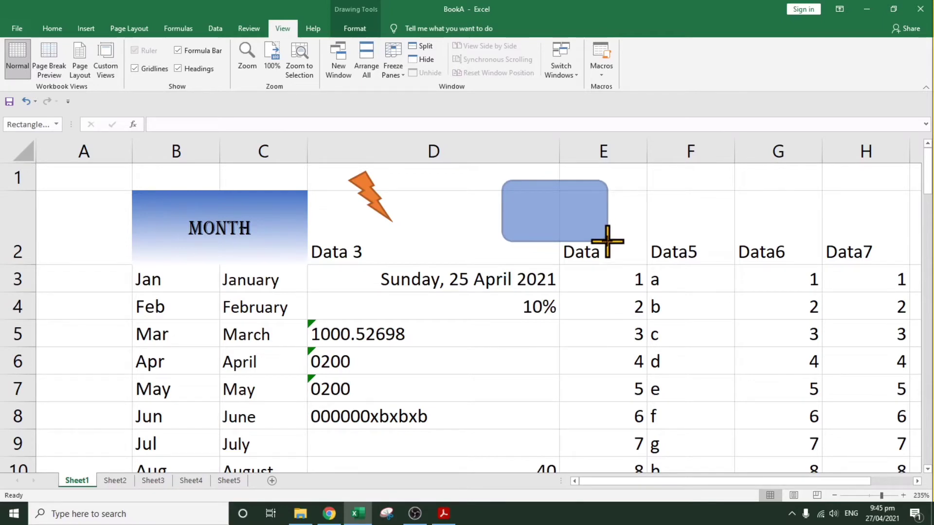
# Step: Undo the last resize and reshape the rounded rectangle beside the lightning bolt in column D, ending just below row 2
pyautogui.hotkey('ctrl', 'z')
pyautogui.moveTo(607, 241); pyautogui.dragTo(531, 289)
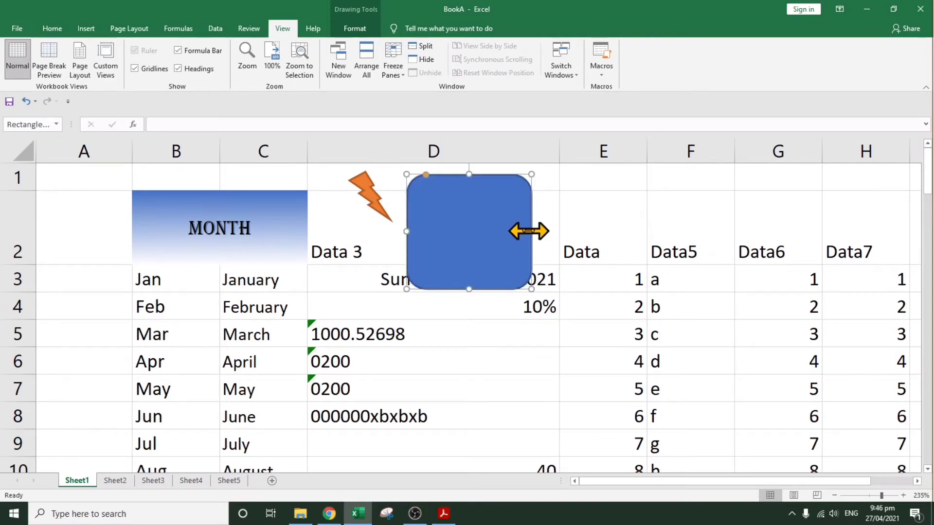
pyautogui.moveTo(528, 230)
pyautogui.mouseDown()
pyautogui.moveTo(693, 250)
pyautogui.moveTo(526, 257)
pyautogui.moveTo(696, 298)
pyautogui.moveTo(433, 302)
pyautogui.moveTo(759, 298)
pyautogui.moveTo(438, 292)
pyautogui.moveTo(451, 233)
pyautogui.moveTo(539, 229)
pyautogui.mouseUp()
pyautogui.moveTo(657, 231); pyautogui.dragTo(531, 229)
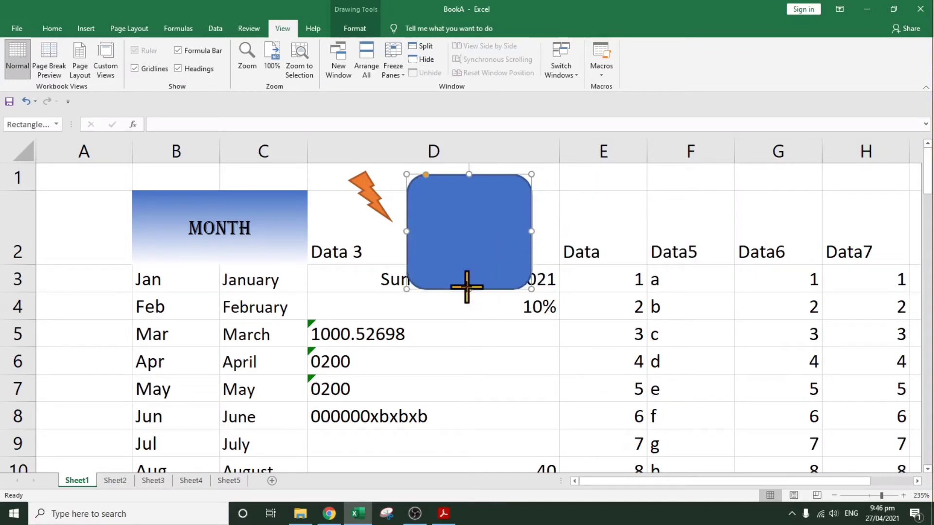
pyautogui.moveTo(467, 288)
pyautogui.mouseDown()
pyautogui.moveTo(463, 333)
pyautogui.moveTo(482, 292)
pyautogui.moveTo(482, 356)
pyautogui.moveTo(483, 234)
pyautogui.moveTo(470, 272)
pyautogui.mouseUp()
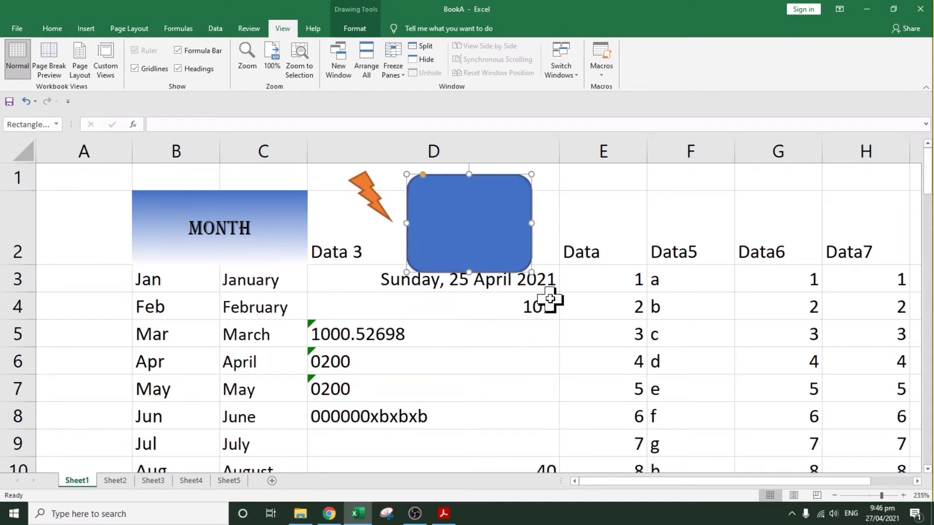
# Step: Shrink the rounded rectangle, widen it slightly and resize it to about 1.61 cm high by 1.77 cm wide
pyautogui.moveTo(531, 272); pyautogui.dragTo(474, 252)
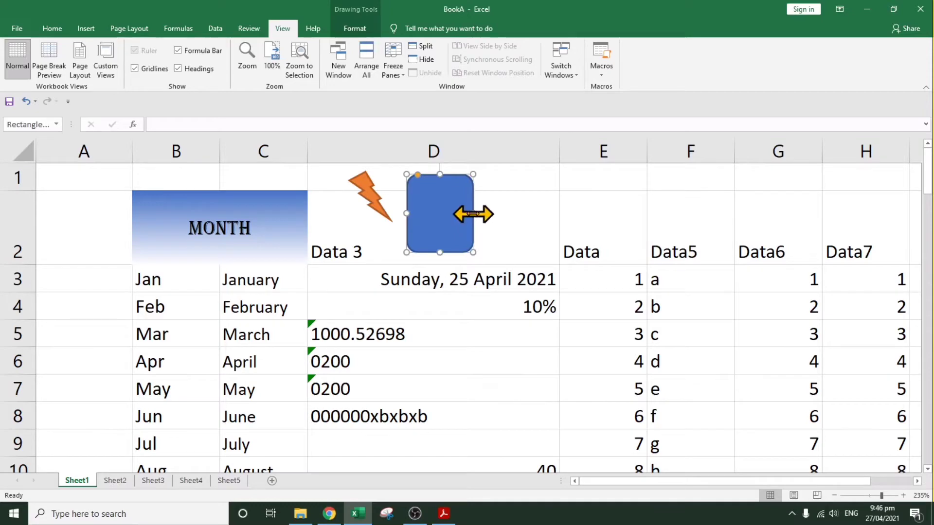
pyautogui.moveTo(475, 217)
pyautogui.mouseDown()
pyautogui.moveTo(519, 218)
pyautogui.moveTo(491, 215)
pyautogui.mouseUp()
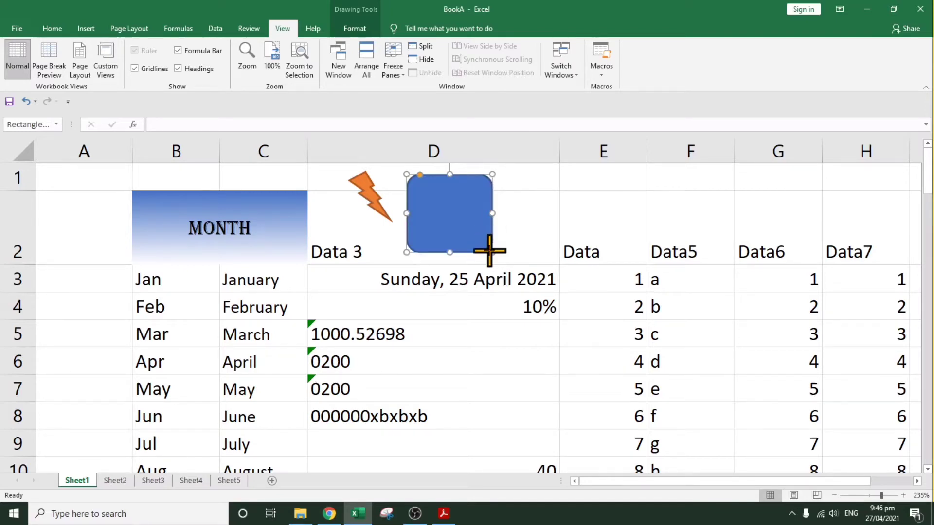
pyautogui.moveTo(489, 251); pyautogui.dragTo(499, 227)
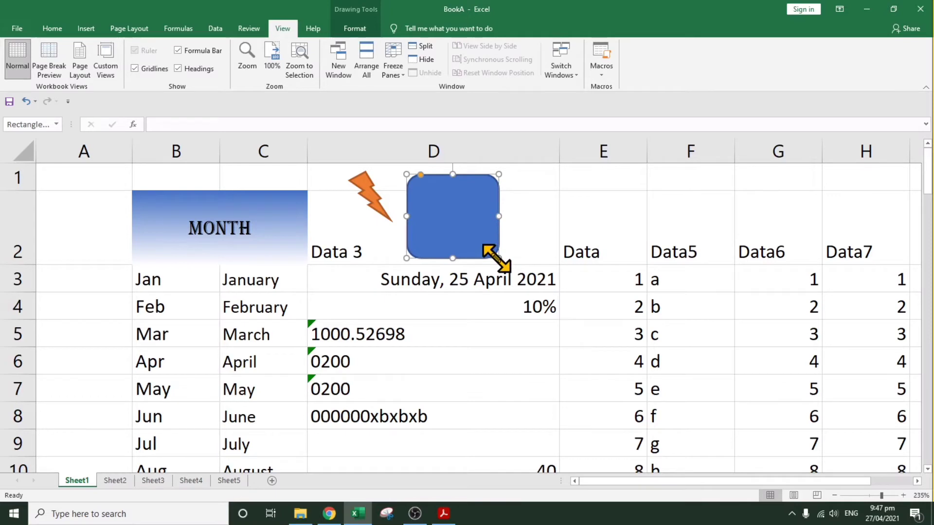
# Step: Set the rounded rectangle's height and width to 2 cm each in its size properties
pyautogui.rightClick(468, 228)
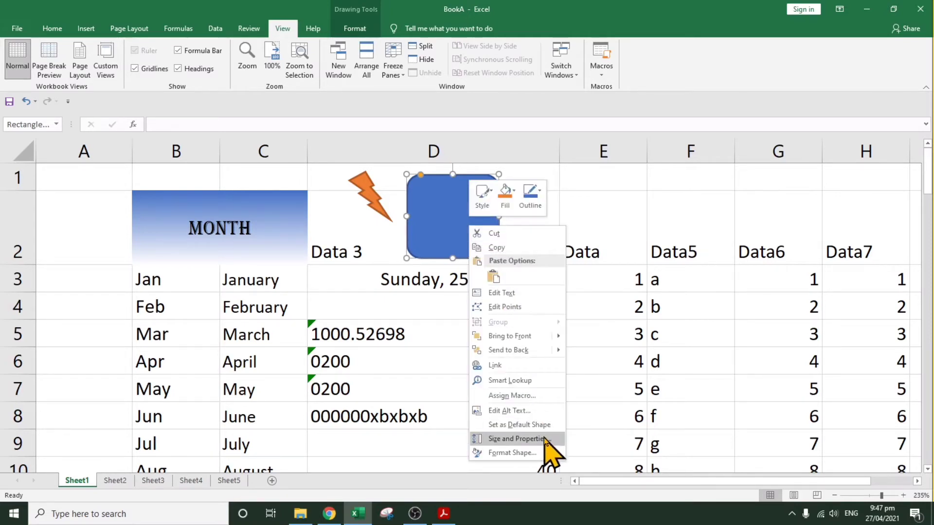
pyautogui.press('Escape')
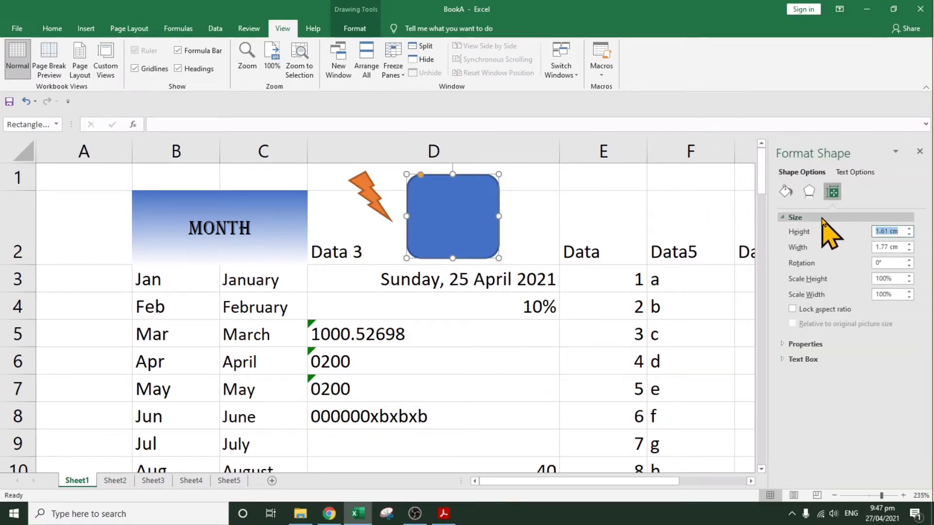
pyautogui.write('2')
pyautogui.press('Tab')
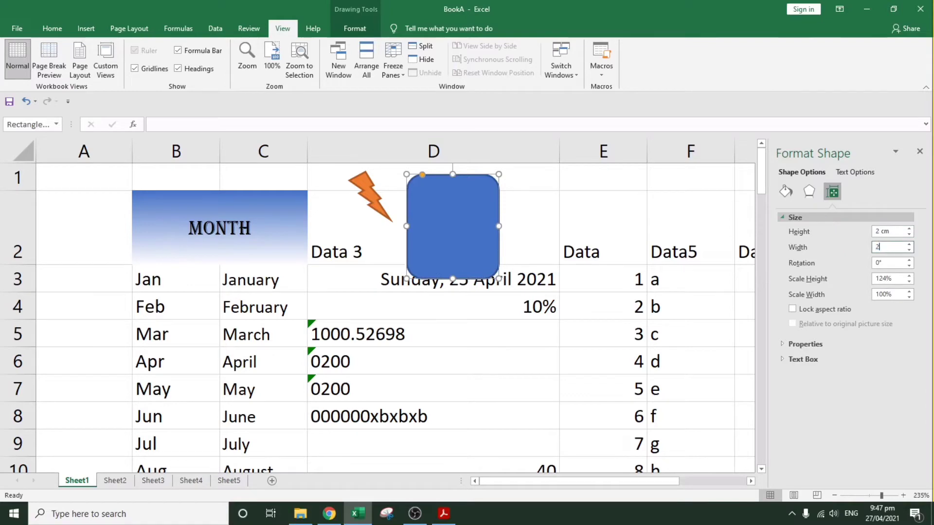
pyautogui.write('2')
pyautogui.press('Tab')
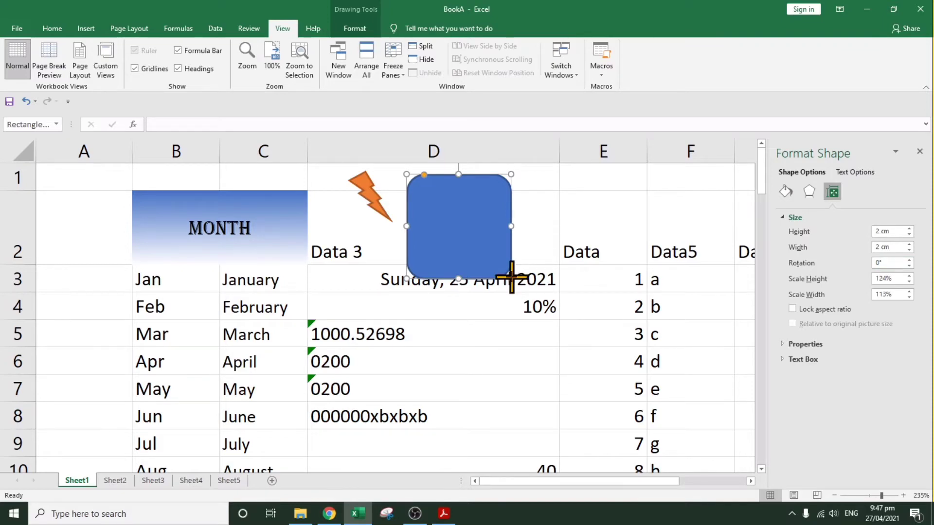
# Step: Enlarge the rounded rectangle proportionally to about 3.33 cm and 3.88 cm square, and shrink it back to 2 cm square
pyautogui.moveTo(512, 277); pyautogui.dragTo(579, 347)
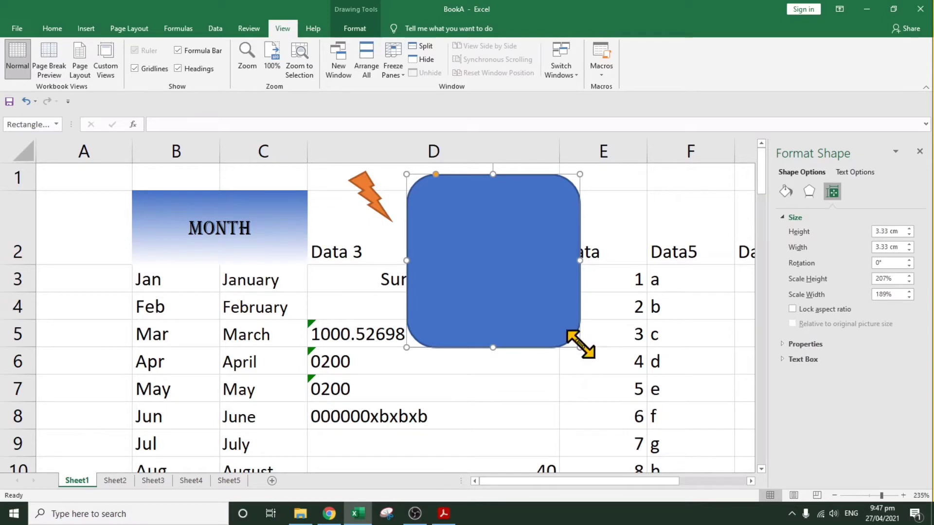
pyautogui.moveTo(580, 346); pyautogui.dragTo(608, 376)
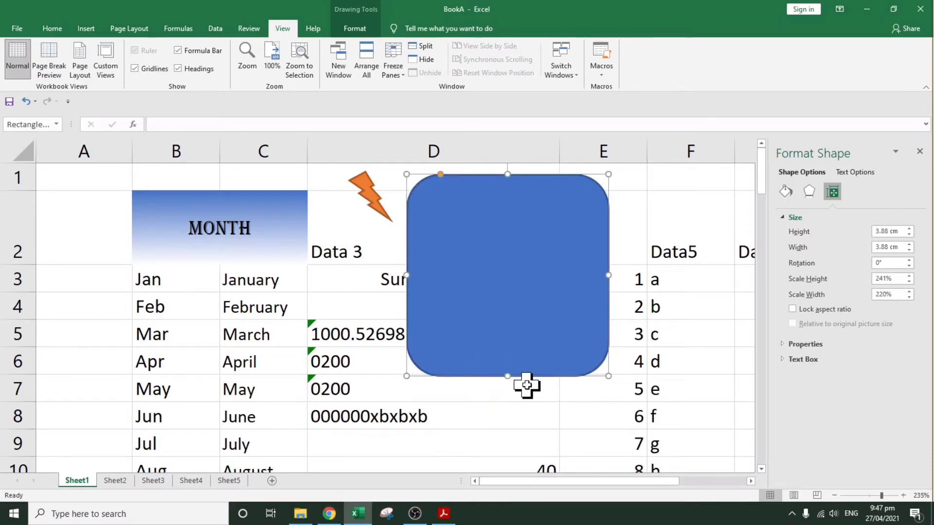
pyautogui.moveTo(612, 375); pyautogui.dragTo(511, 279)
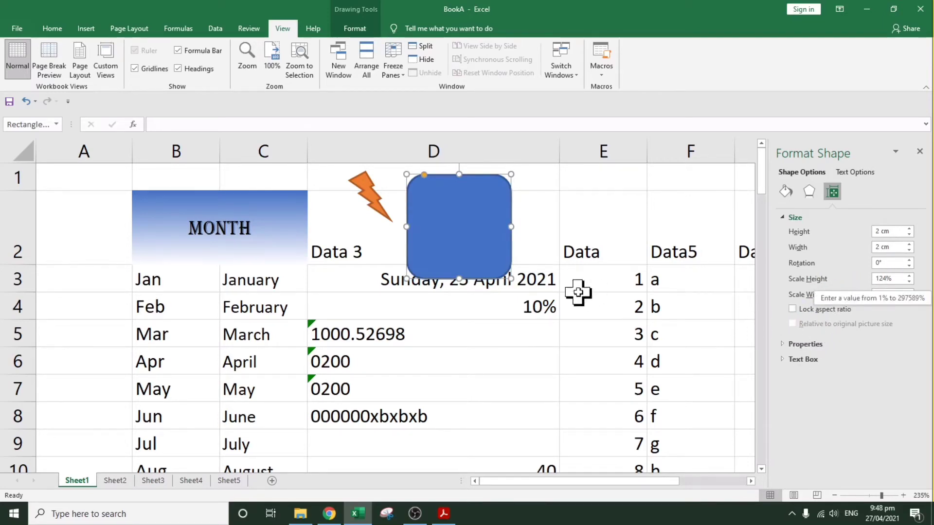
# Step: Shrink the rounded rectangle to about 1.76 cm square, and enlarge it diagonally with its aspect ratio locked
pyautogui.moveTo(507, 279); pyautogui.dragTo(495, 266)
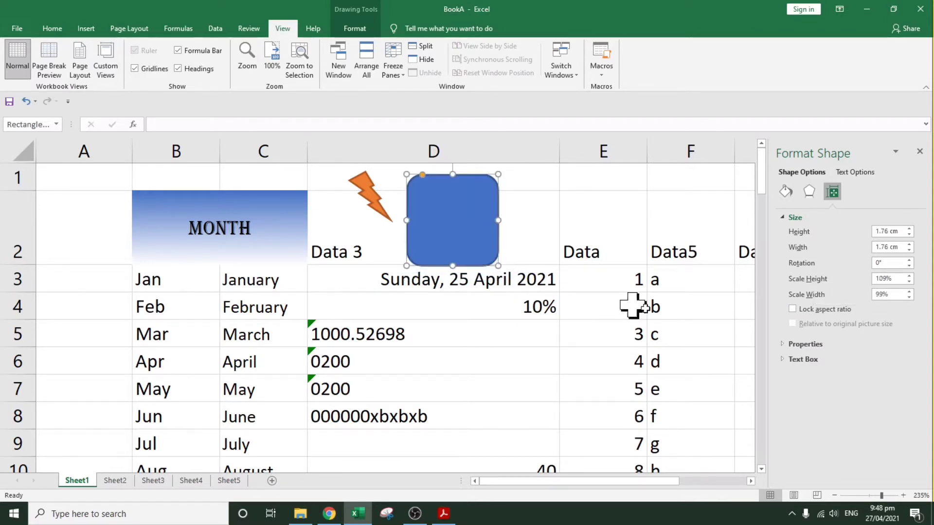
pyautogui.click(792, 310)
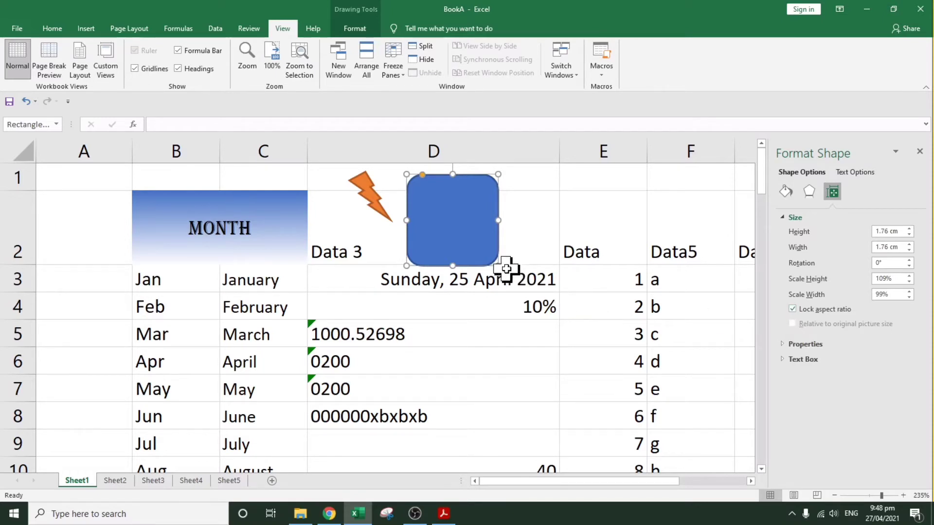
pyautogui.moveTo(498, 265); pyautogui.dragTo(540, 307)
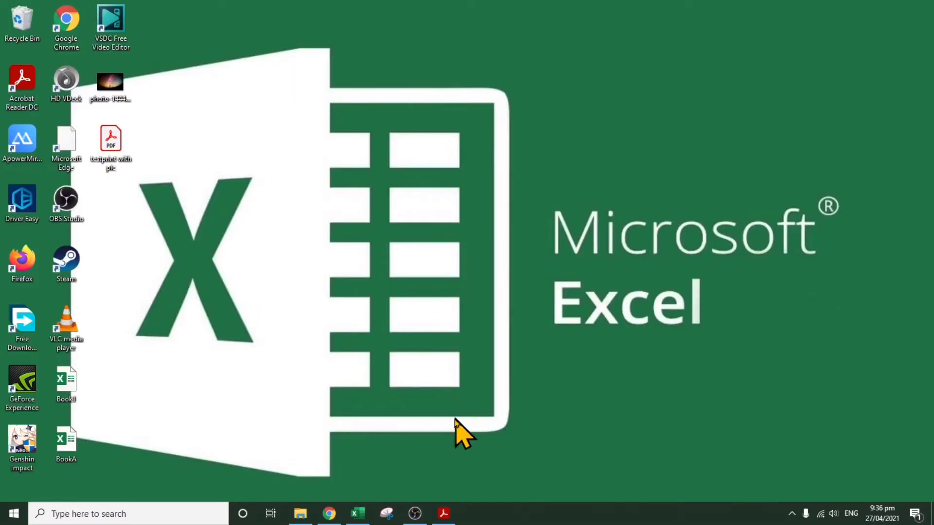
# Step: Switch to the BookA workbook in Excel and view its Page Setup dialog, closing it without changes
pyautogui.click(360, 511)
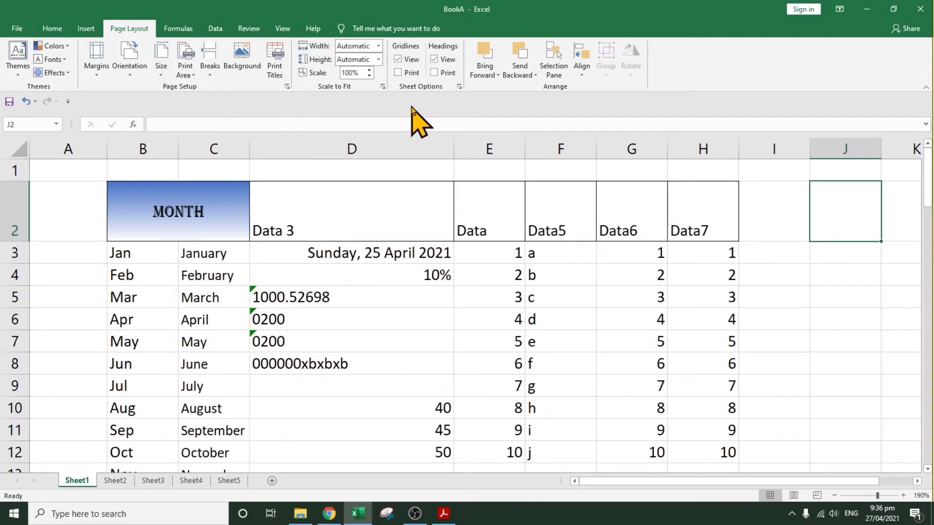
pyautogui.click(287, 87)
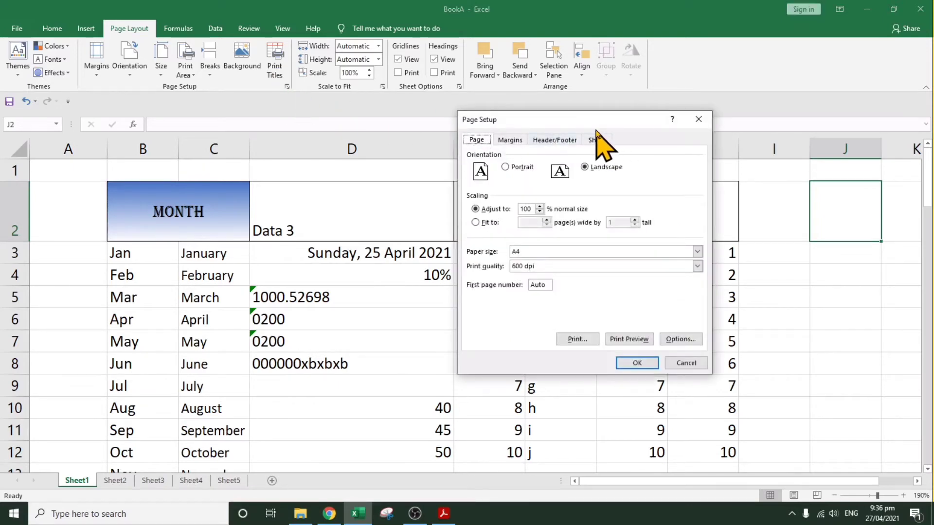
pyautogui.moveTo(587, 124); pyautogui.dragTo(384, 116)
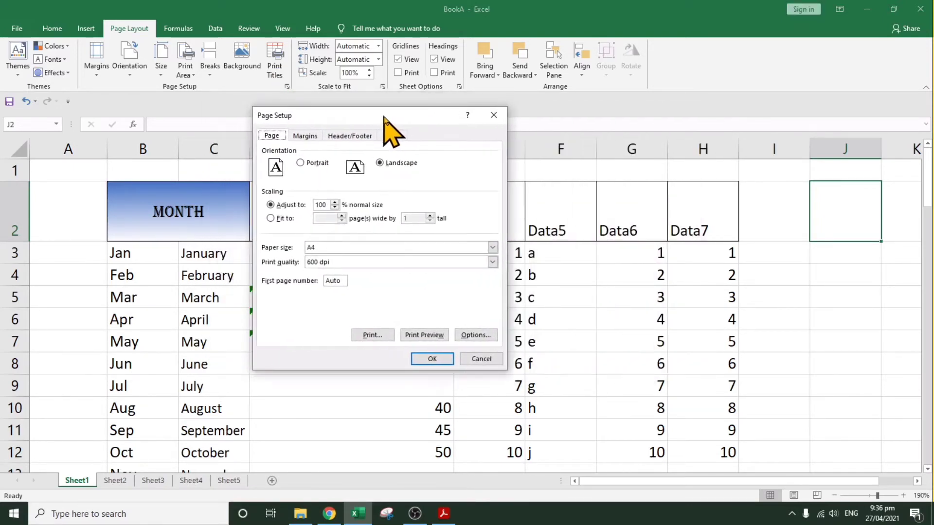
pyautogui.click(495, 119)
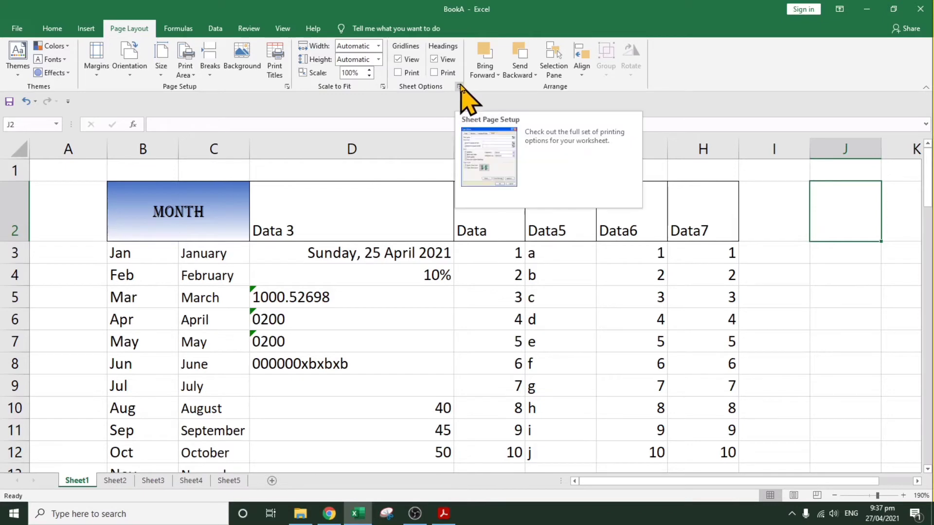
# Step: Review the Page, Margins, Header/Footer and Sheet settings in Page Setup without changing them
pyautogui.click(288, 87)
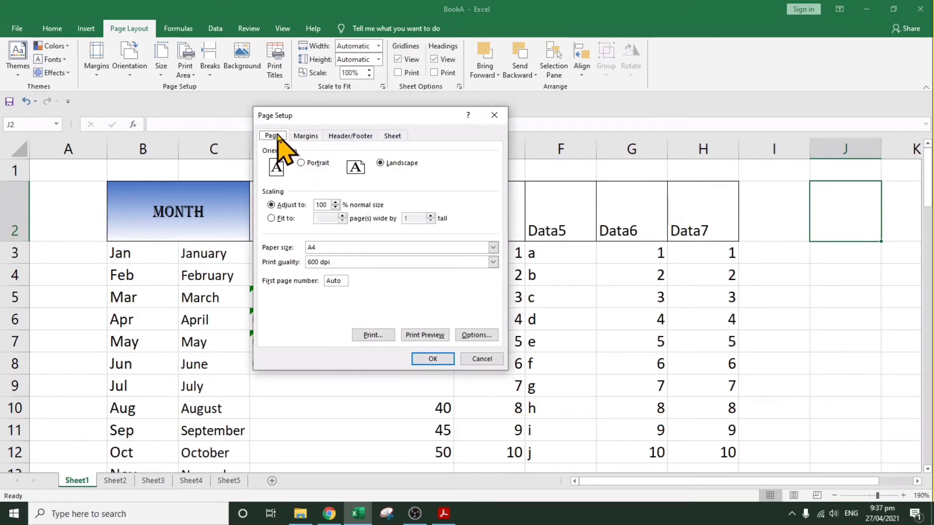
pyautogui.click(305, 136)
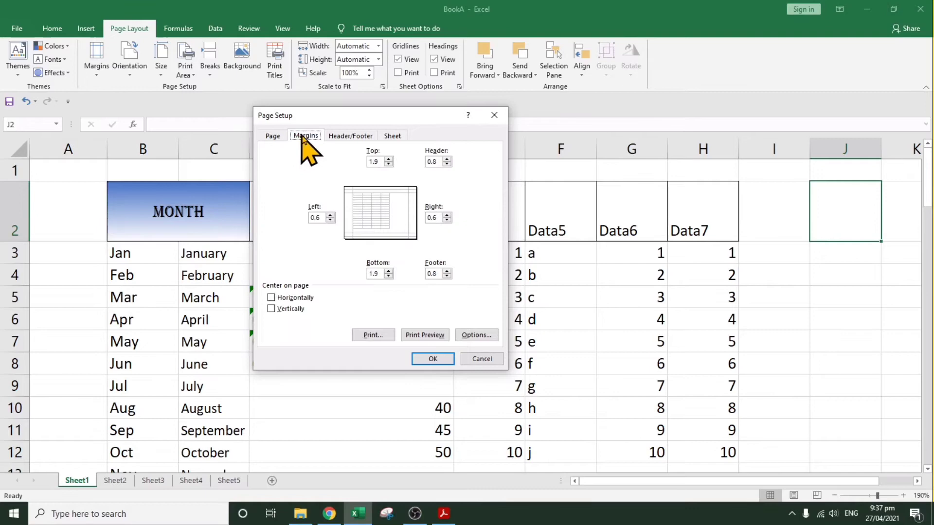
pyautogui.click(339, 137)
pyautogui.click(395, 137)
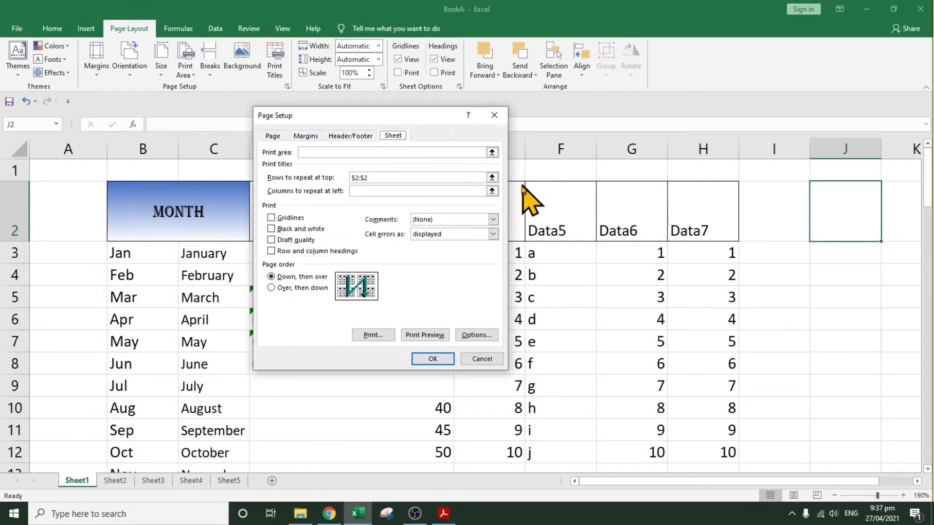
pyautogui.click(273, 136)
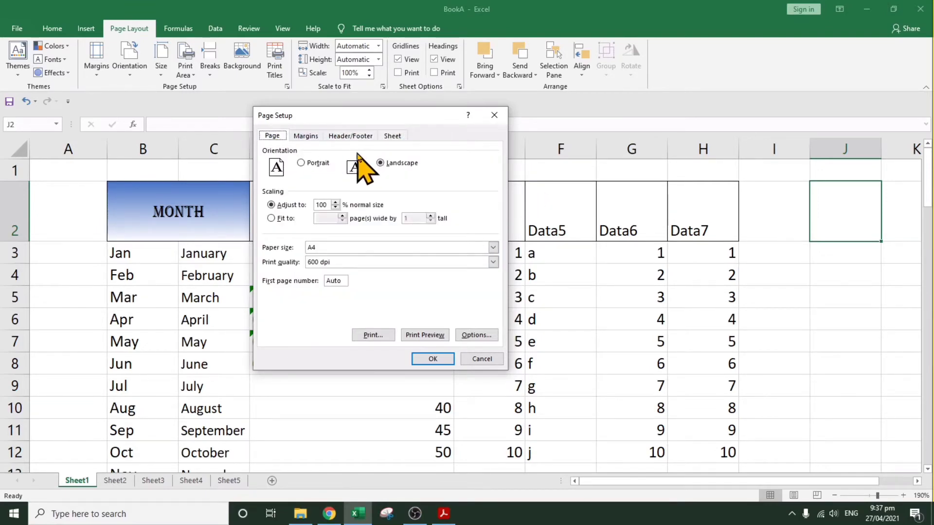
pyautogui.click(494, 117)
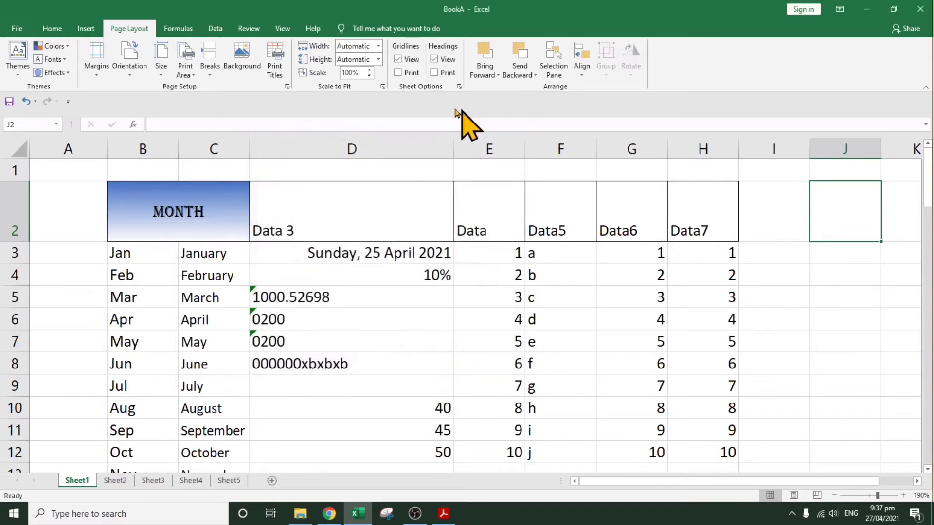
# Step: Examine the scaling settings in Page Setup and the available page counts for the Scale to Fit width
pyautogui.click(383, 87)
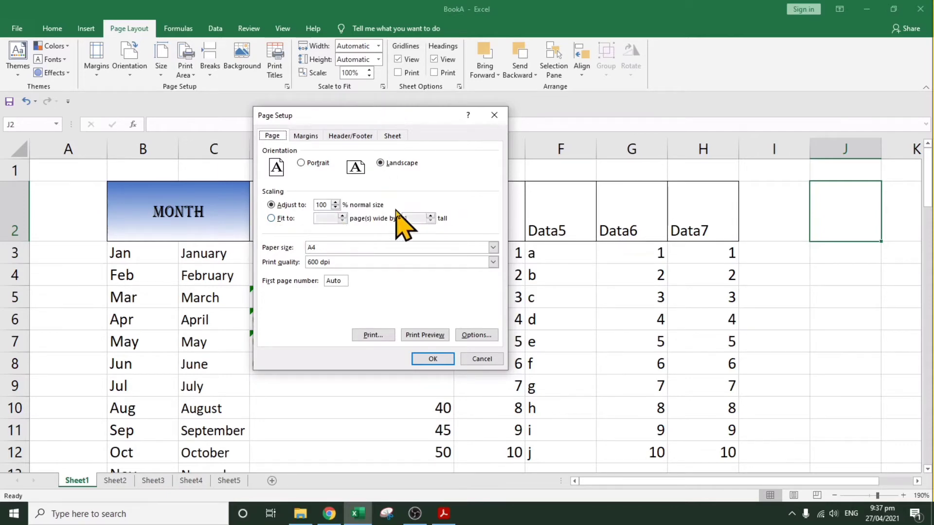
pyautogui.click(494, 116)
pyautogui.click(379, 47)
pyautogui.click(378, 47)
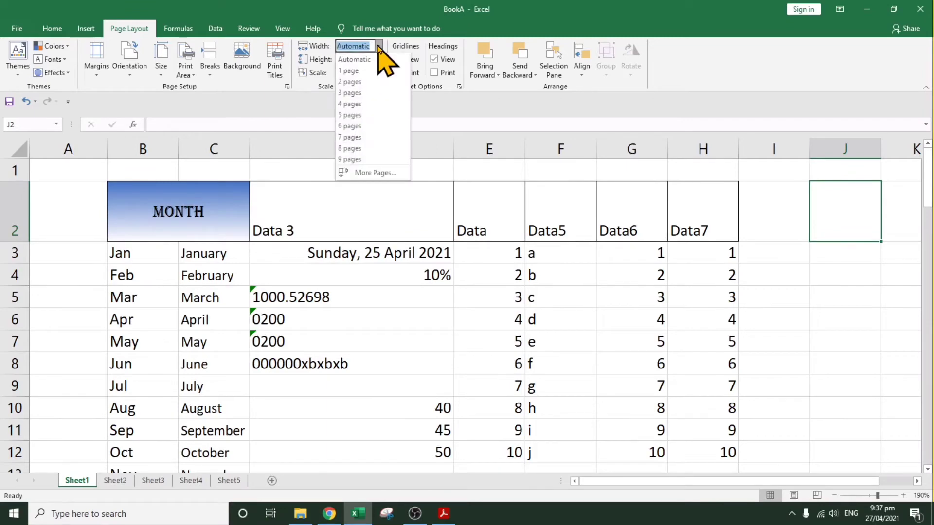
pyautogui.click(465, 103)
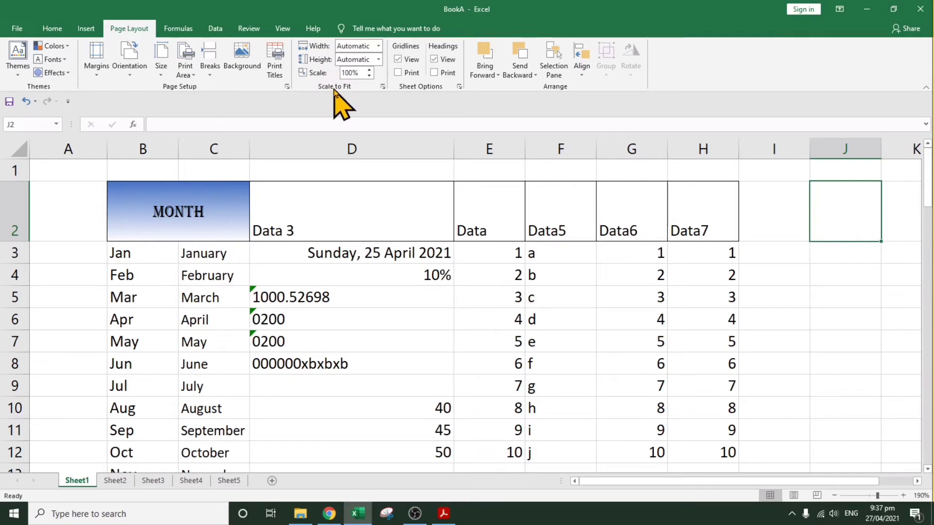
# Step: Turn on gridline printing in the sheet's Page Setup options, and reopen those options and close them without applying changes
pyautogui.click(382, 86)
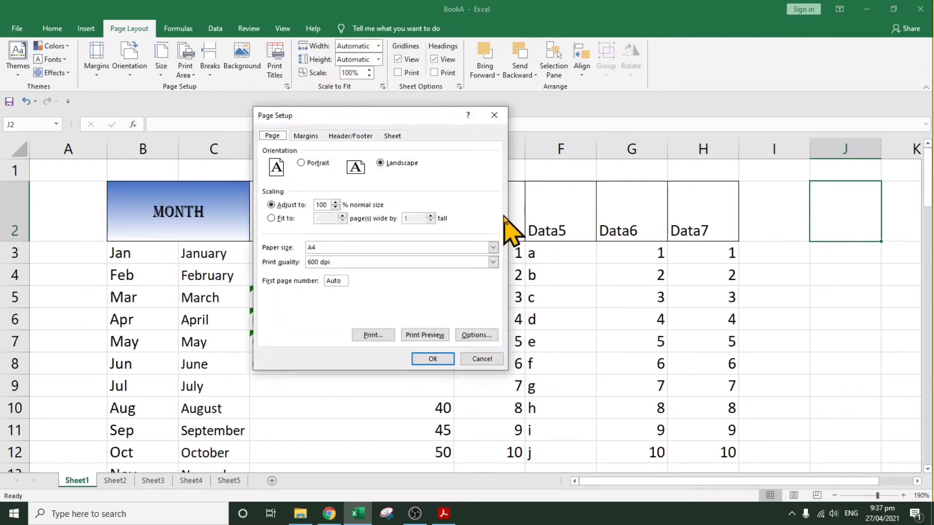
pyautogui.click(305, 137)
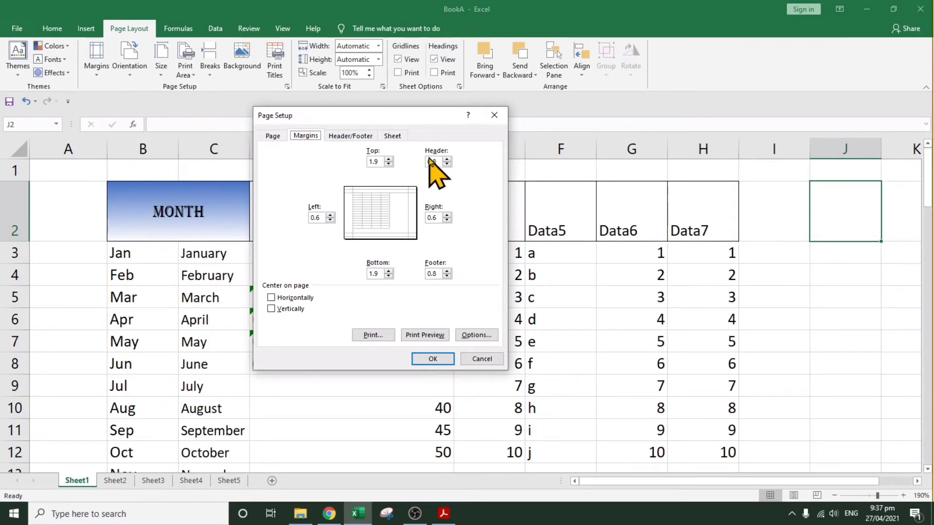
pyautogui.click(350, 136)
pyautogui.click(393, 136)
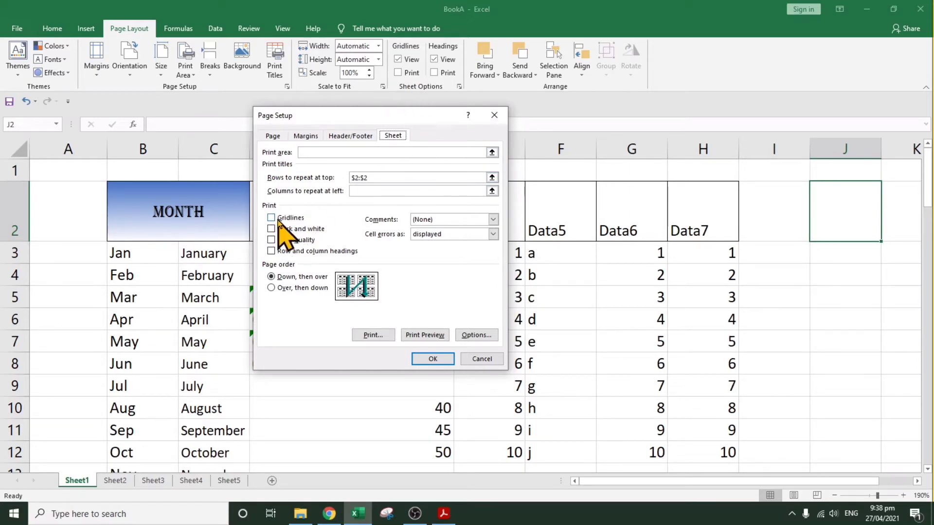
pyautogui.click(430, 359)
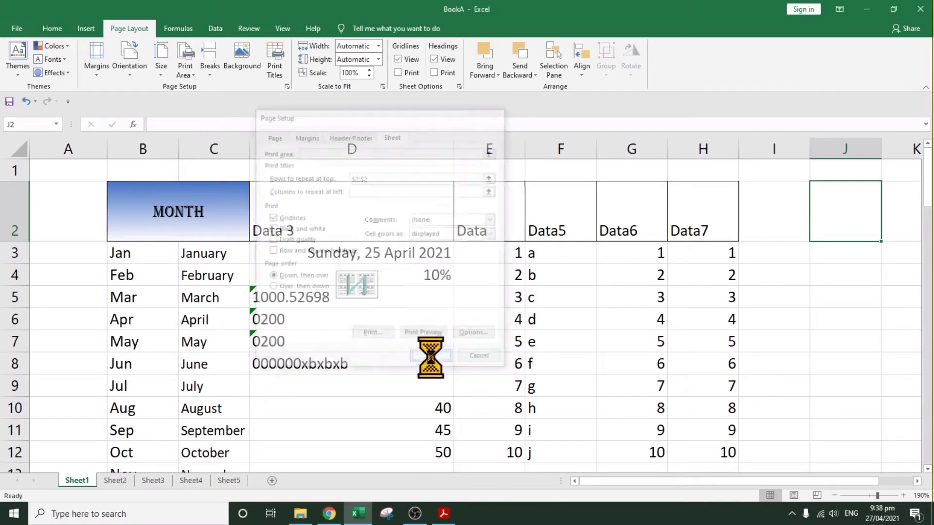
pyautogui.click(459, 86)
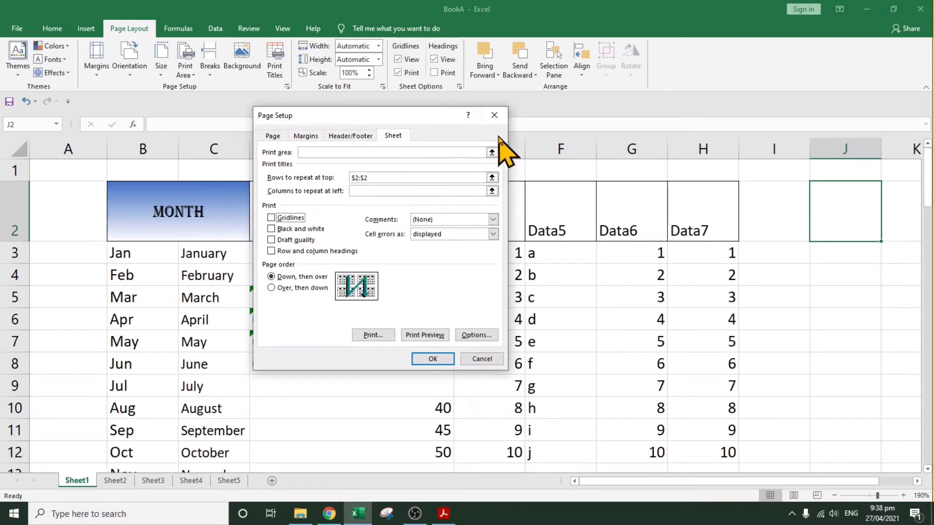
pyautogui.click(494, 115)
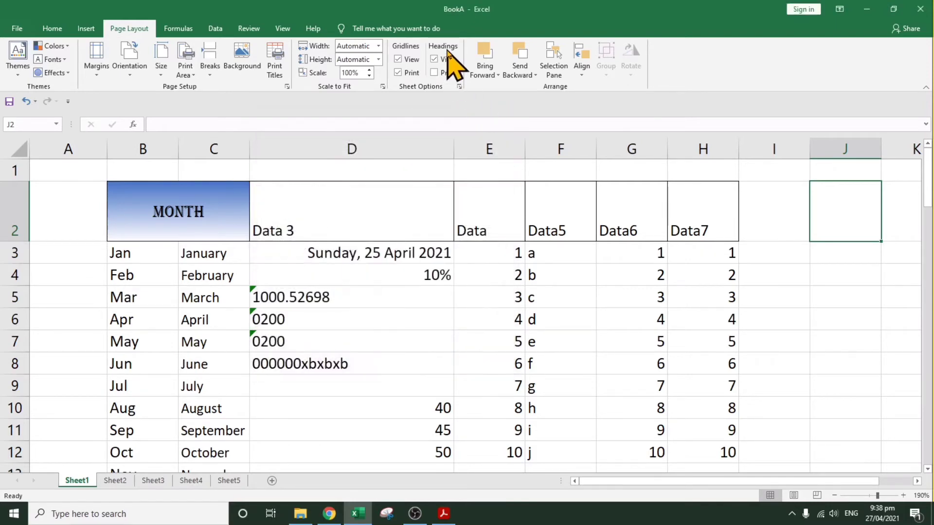
# Step: Turn on printing of row and column headings, and clear that option again in the sheet's Page Setup
pyautogui.click(435, 72)
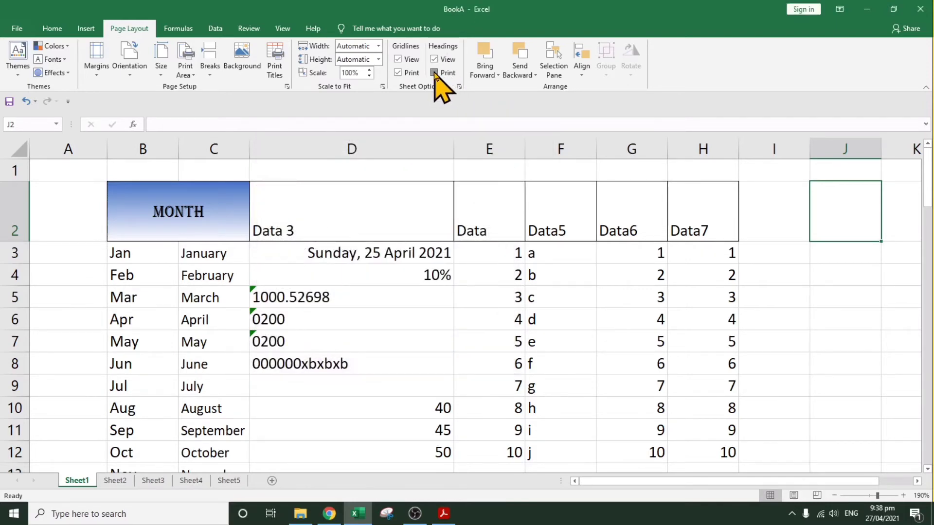
pyautogui.click(460, 86)
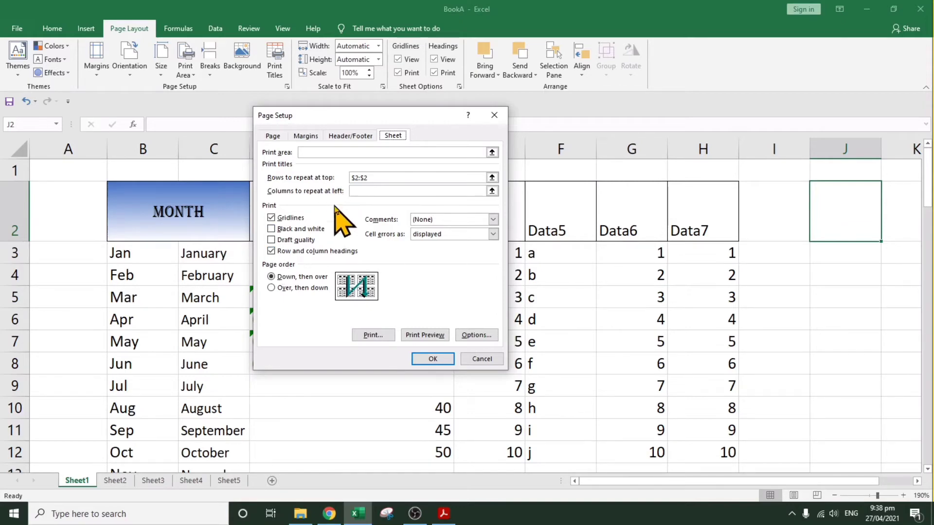
pyautogui.click(271, 251)
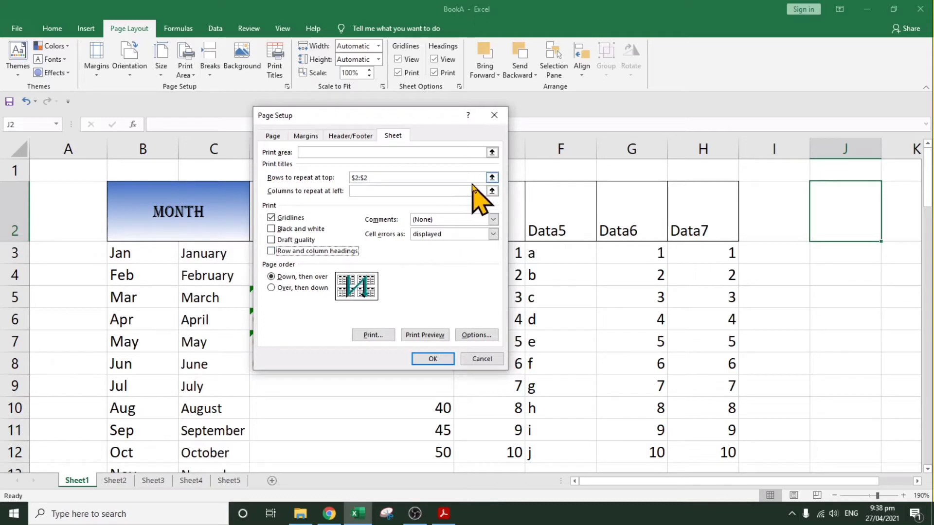
# Step: Clear the rows to repeat at top in Page Setup and turn off gridline printing for the sheet
pyautogui.moveTo(369, 177); pyautogui.dragTo(260, 190)
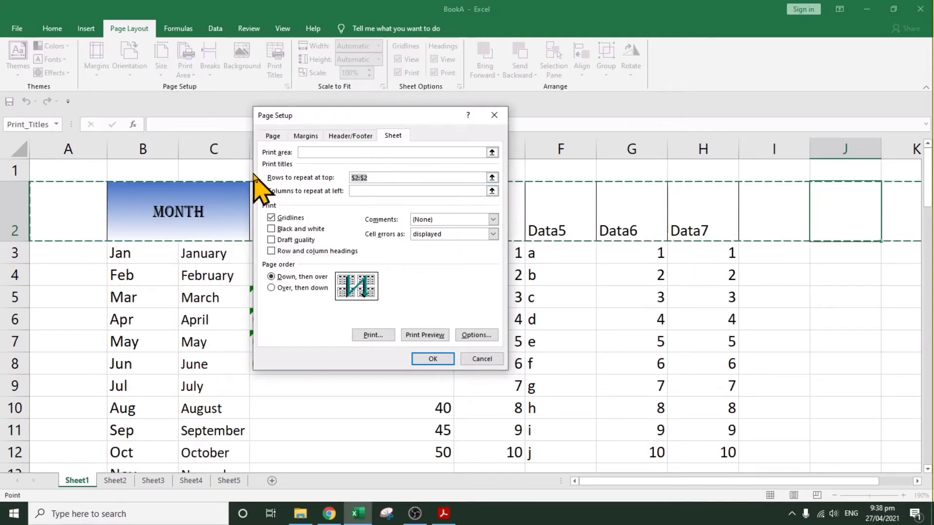
pyautogui.press('BackSpace')
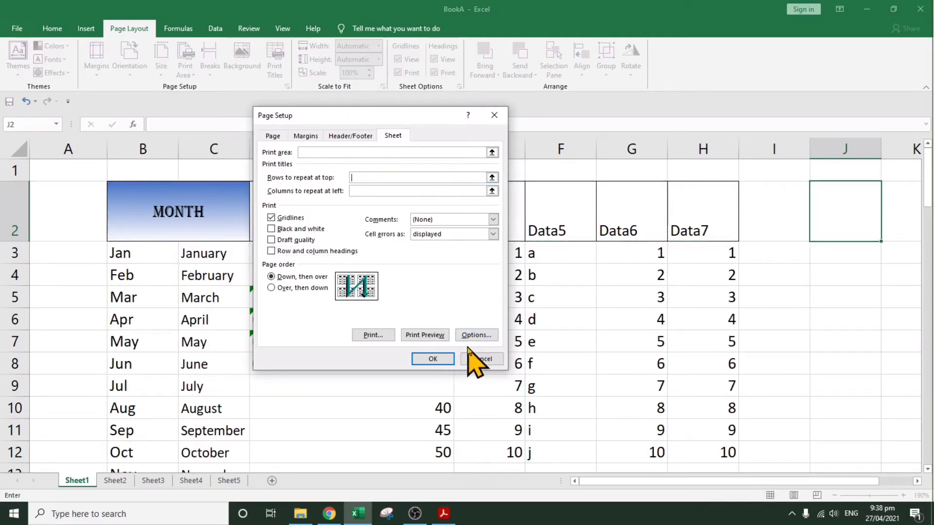
pyautogui.click(431, 359)
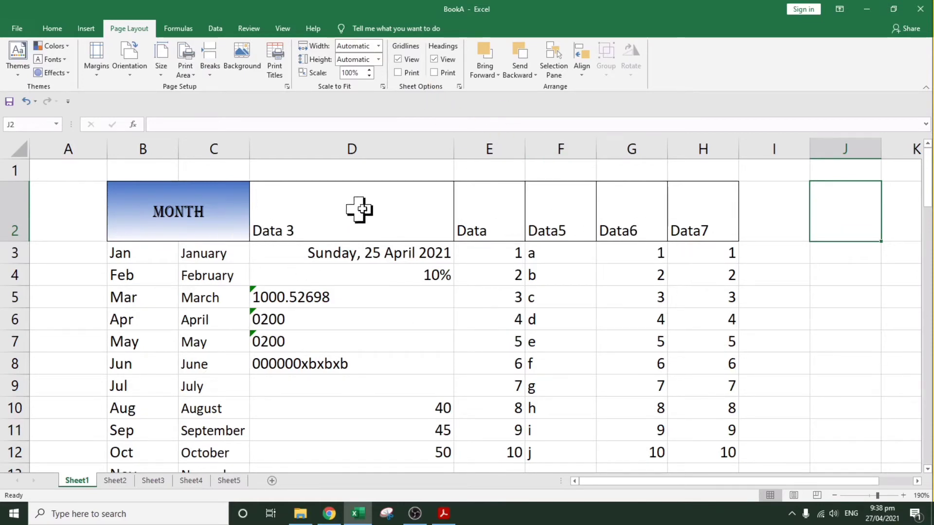
pyautogui.click(382, 369)
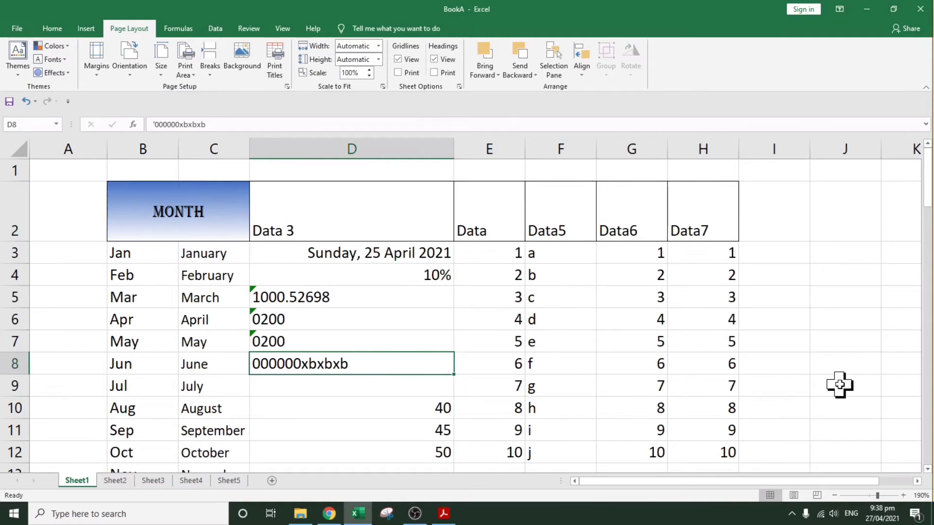
pyautogui.keyDown('ctrl'); pyautogui.scroll(3, 633, 372); pyautogui.keyUp('ctrl')
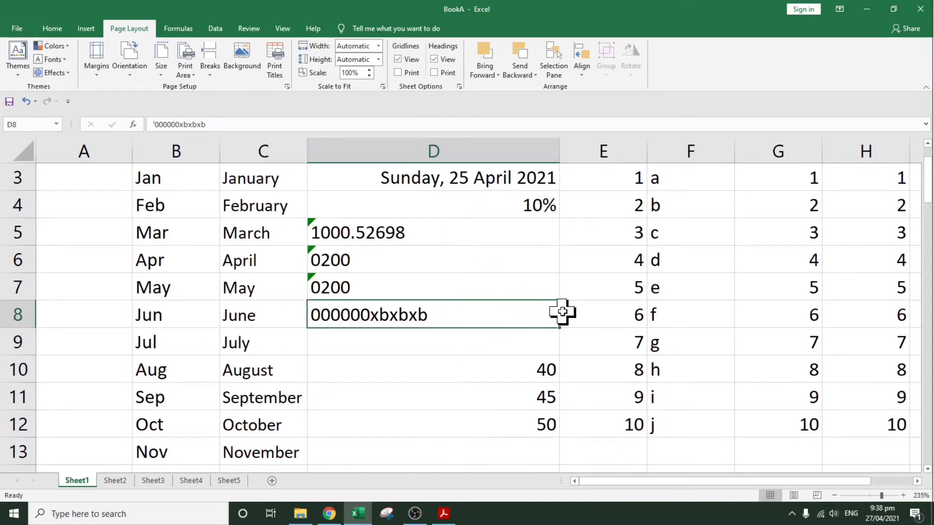
# Step: Check the first page of the sheet in the print preview, and return to the worksheet
pyautogui.click(19, 29)
pyautogui.click(37, 234)
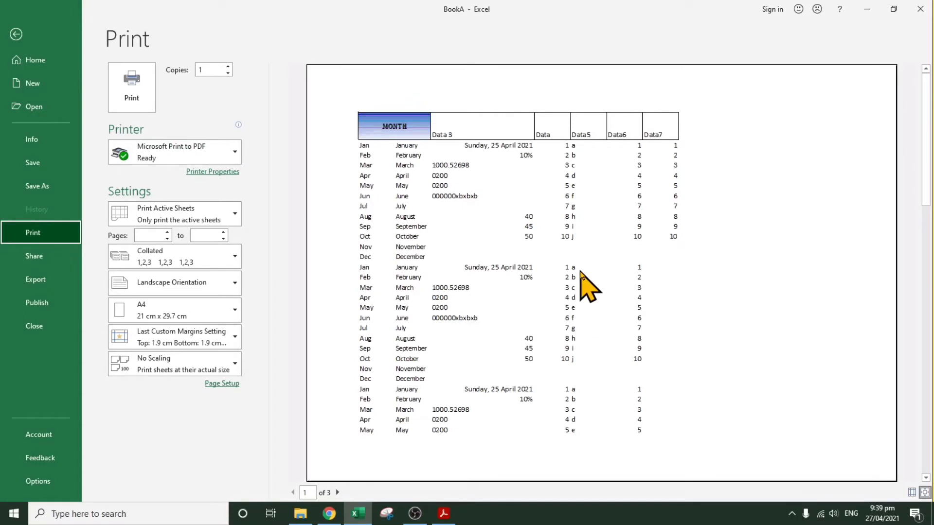
pyautogui.scroll(1, 589, 287)
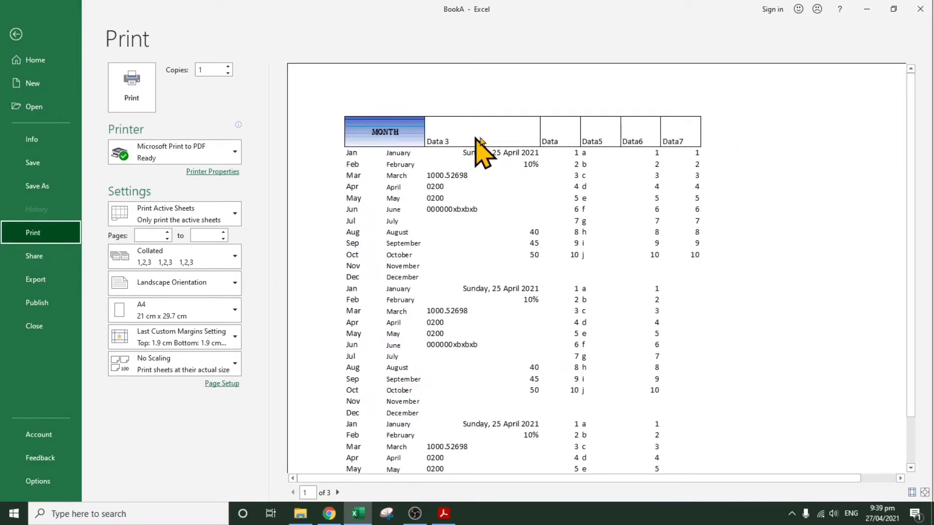
pyautogui.click(16, 34)
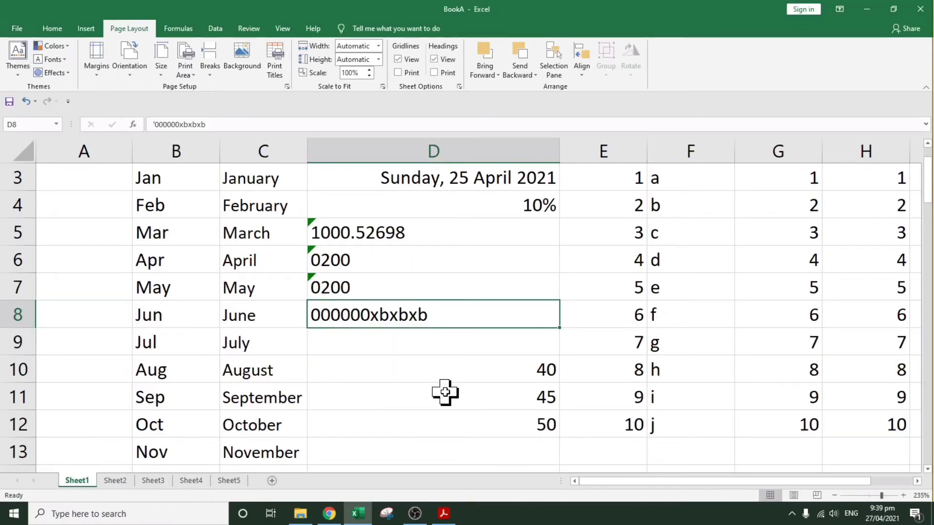
# Step: Turn on gridline printing for the sheet, check it in the print preview, and return to the worksheet
pyautogui.scroll(3, 455, 313)
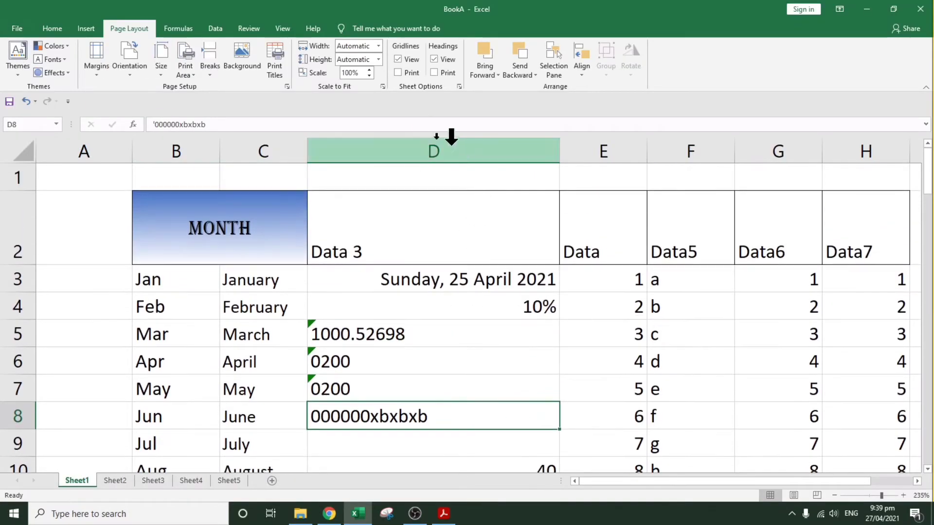
pyautogui.click(398, 72)
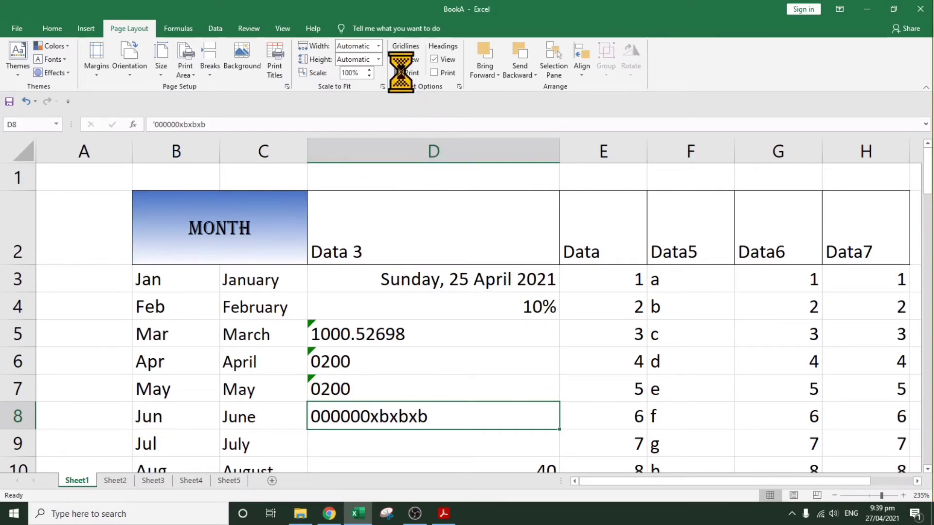
pyautogui.click(13, 25)
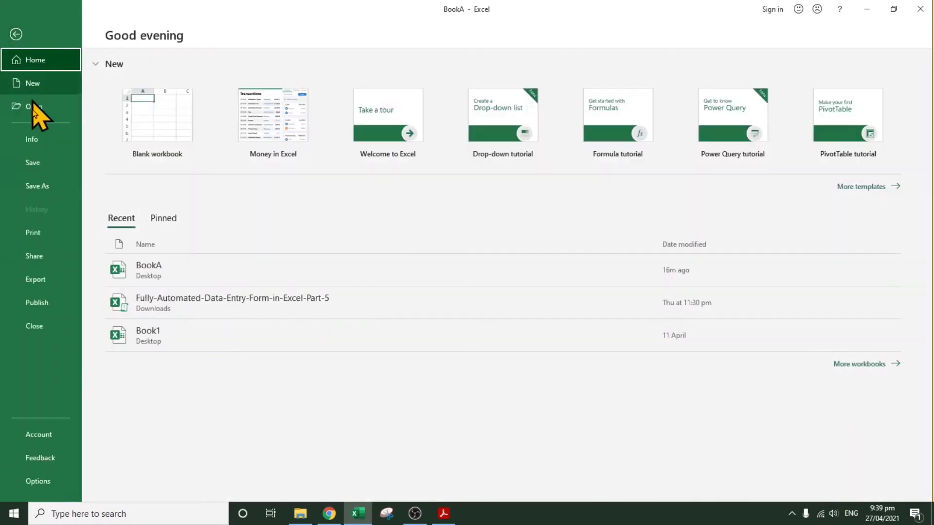
pyautogui.click(36, 232)
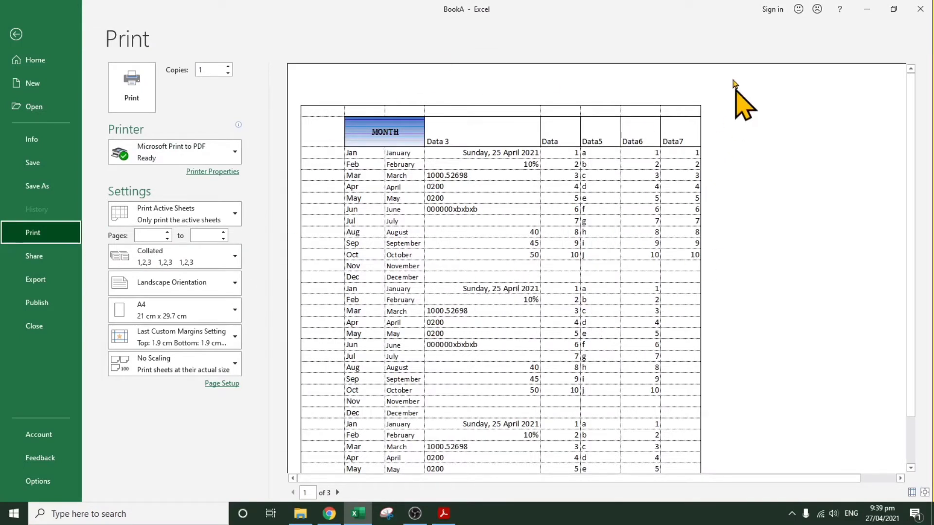
pyautogui.click(16, 34)
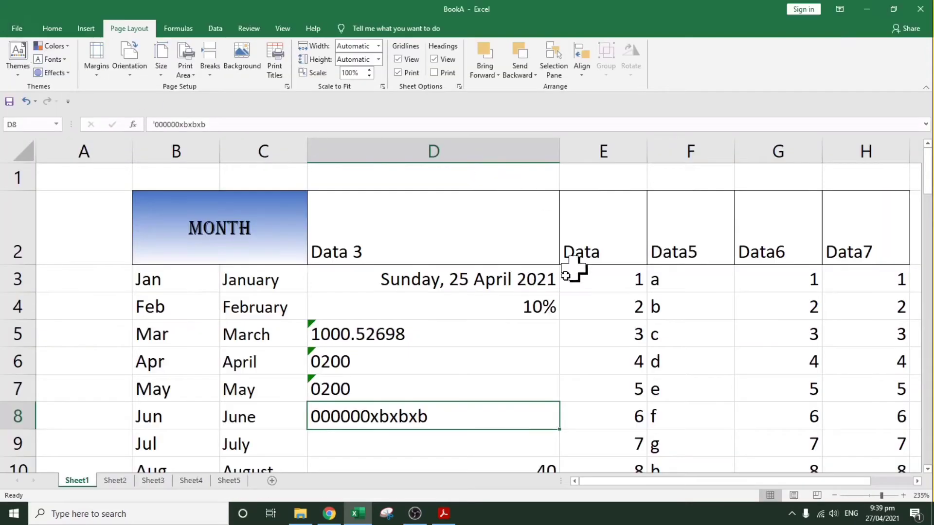
pyautogui.scroll(-3, 525, 307)
pyautogui.scroll(3, 509, 327)
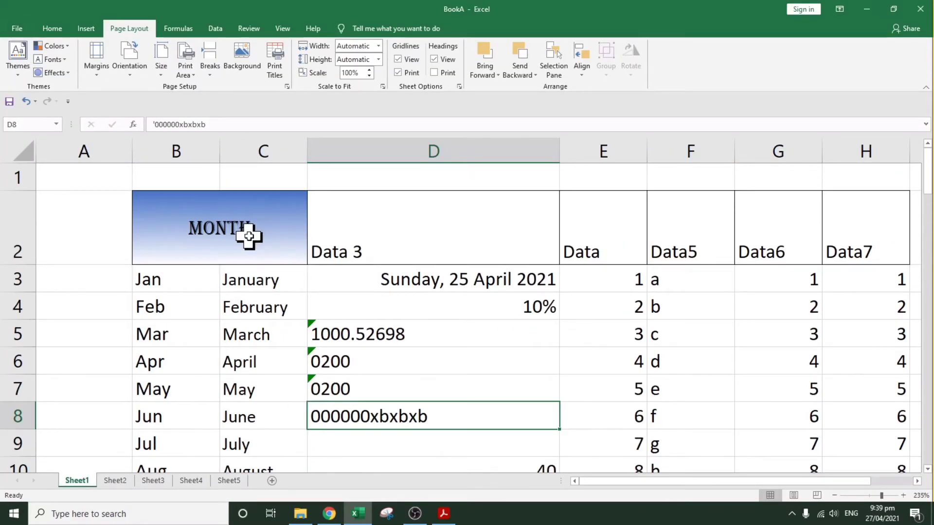
# Step: Remove all borders from the header cells B2:H2 through Format Cells
pyautogui.click(187, 214)
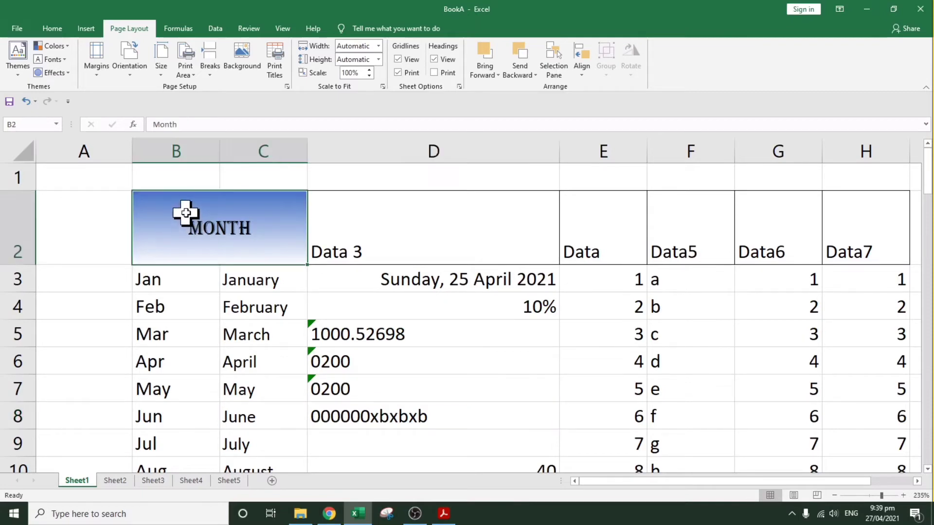
pyautogui.moveTo(186, 213); pyautogui.dragTo(877, 225)
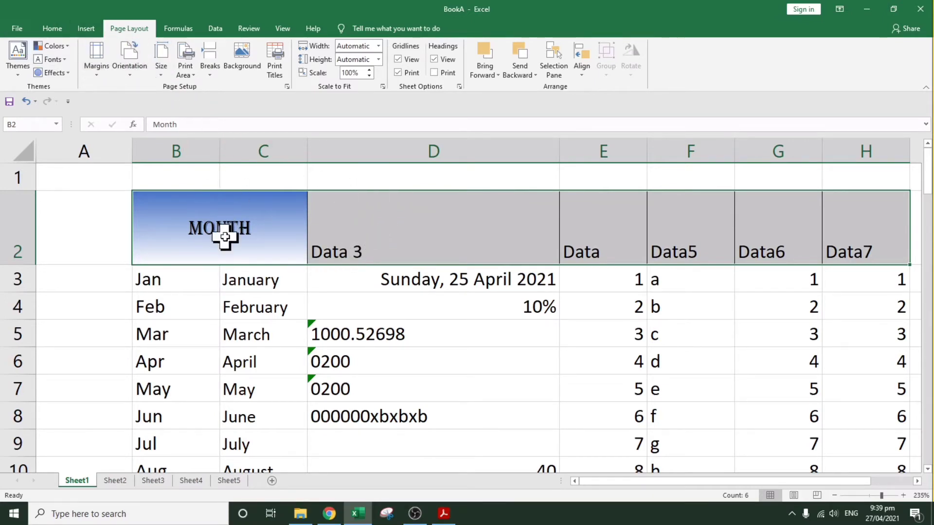
pyautogui.rightClick(269, 210)
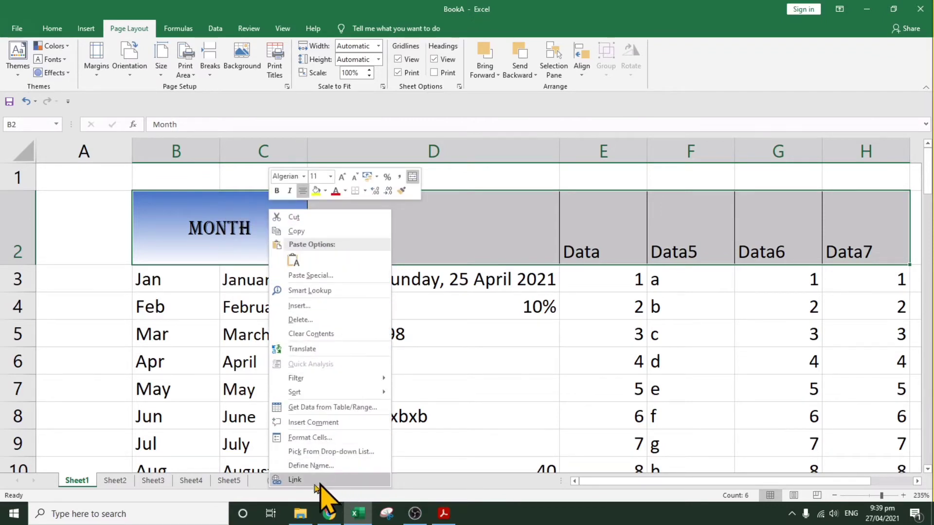
pyautogui.click(307, 440)
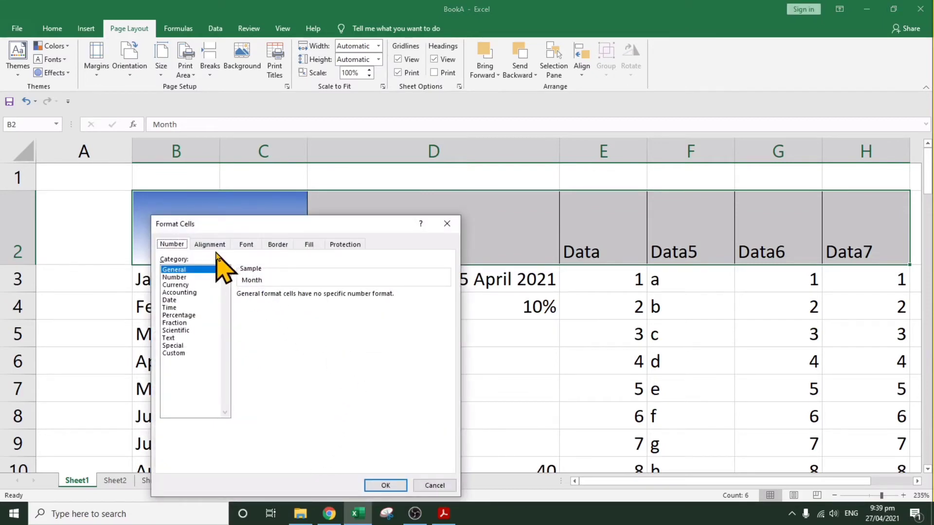
pyautogui.moveTo(229, 221); pyautogui.dragTo(427, 107)
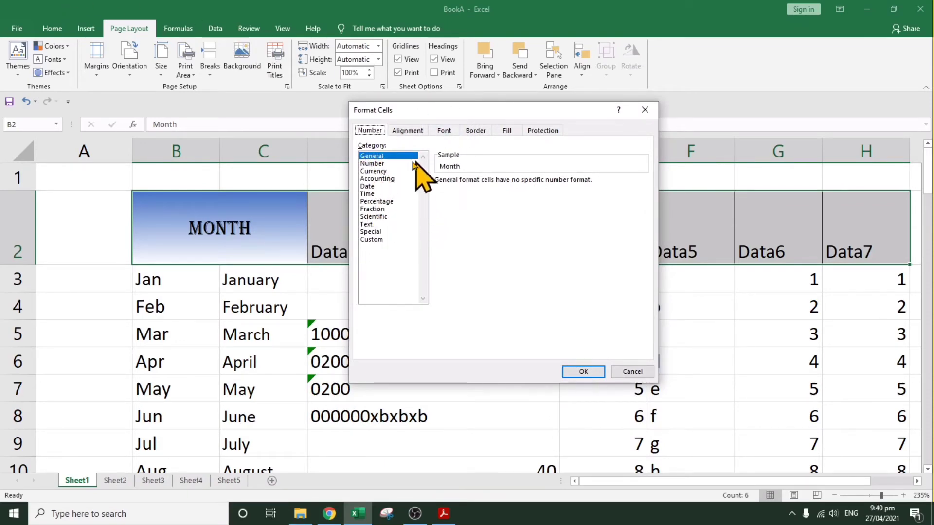
pyautogui.click(414, 131)
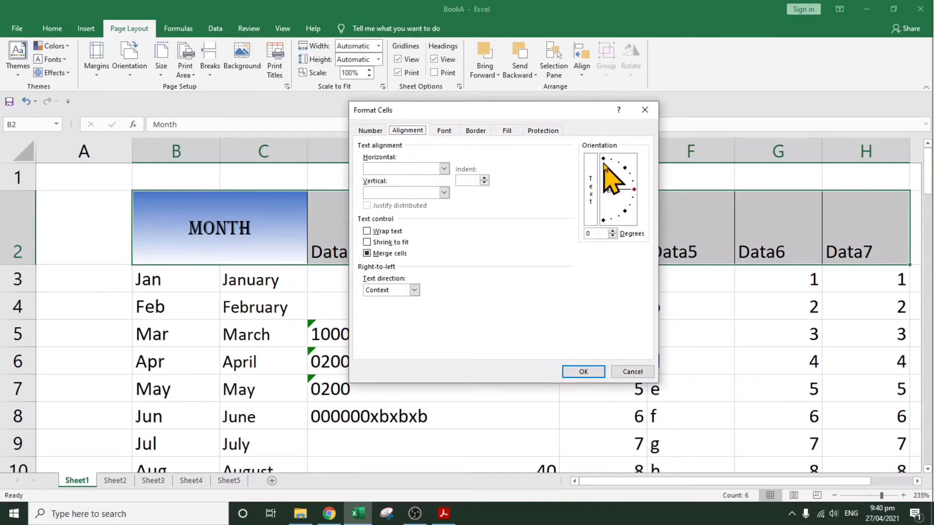
pyautogui.click(511, 130)
pyautogui.click(477, 132)
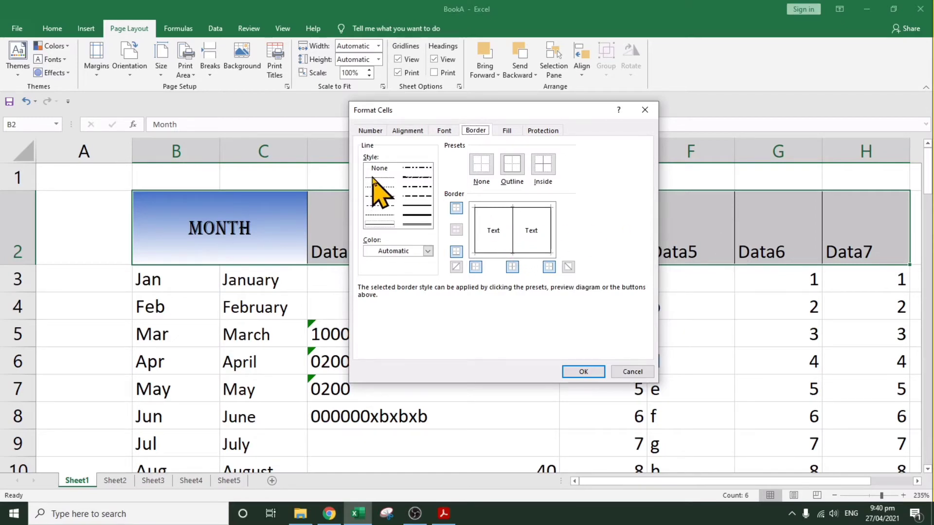
pyautogui.click(483, 168)
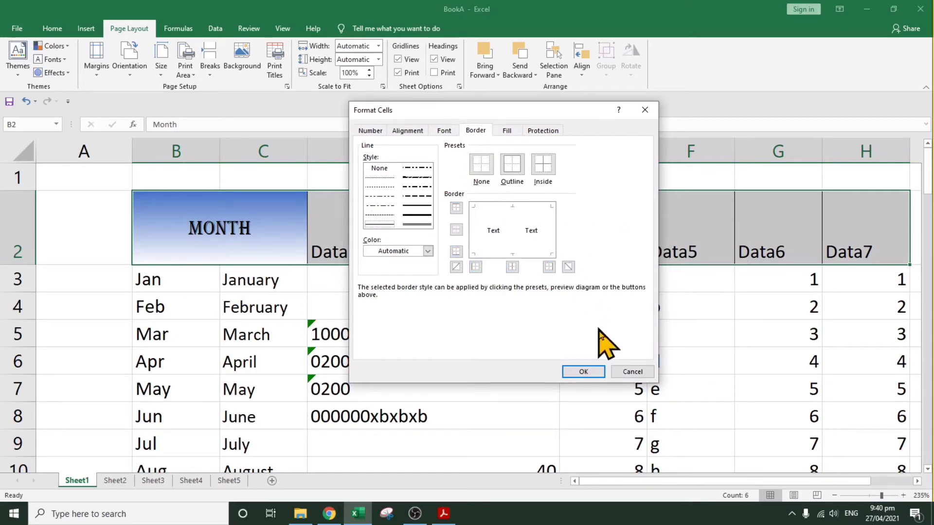
pyautogui.click(594, 371)
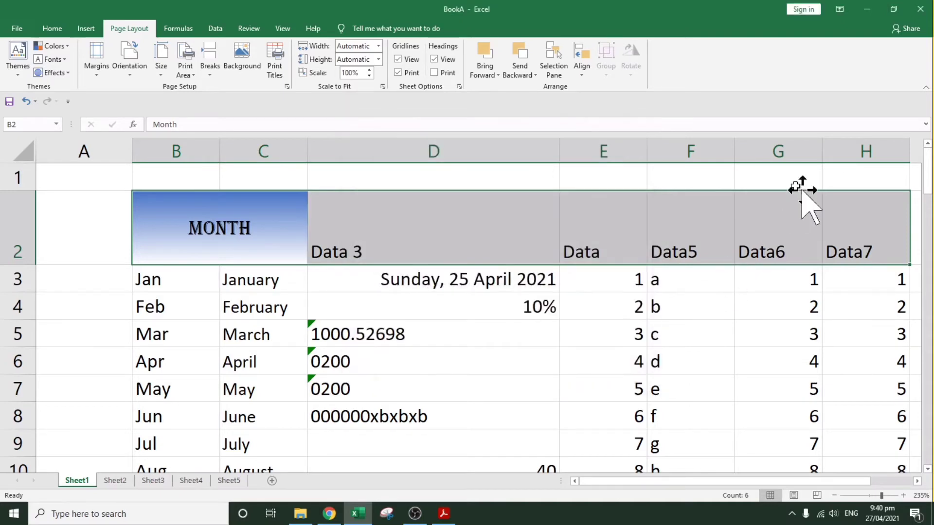
pyautogui.click(528, 353)
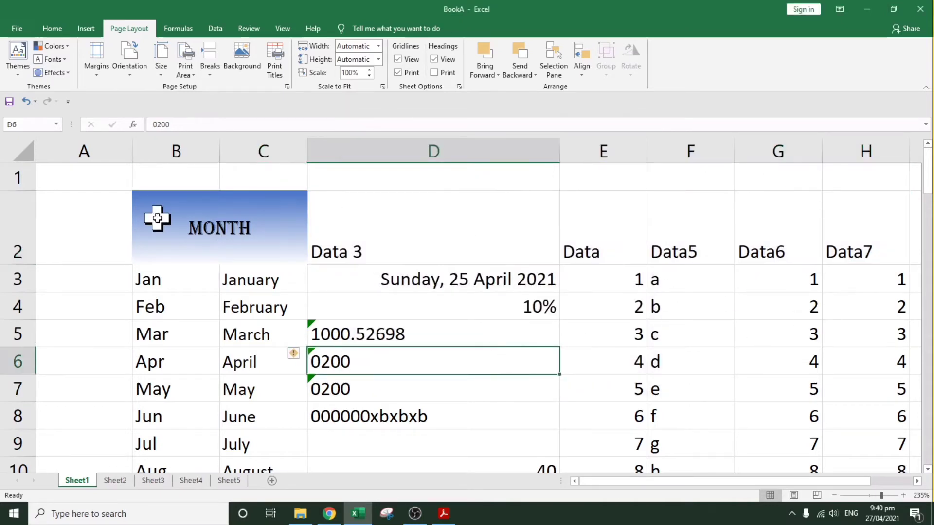
# Step: Open the border settings in Format Cells for the header cells B2:H2
pyautogui.moveTo(167, 214); pyautogui.dragTo(840, 223)
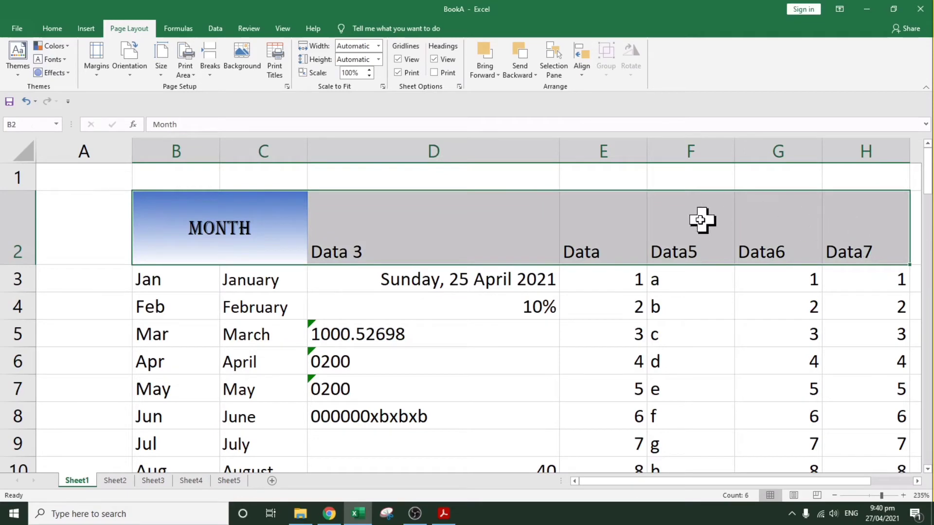
pyautogui.rightClick(460, 234)
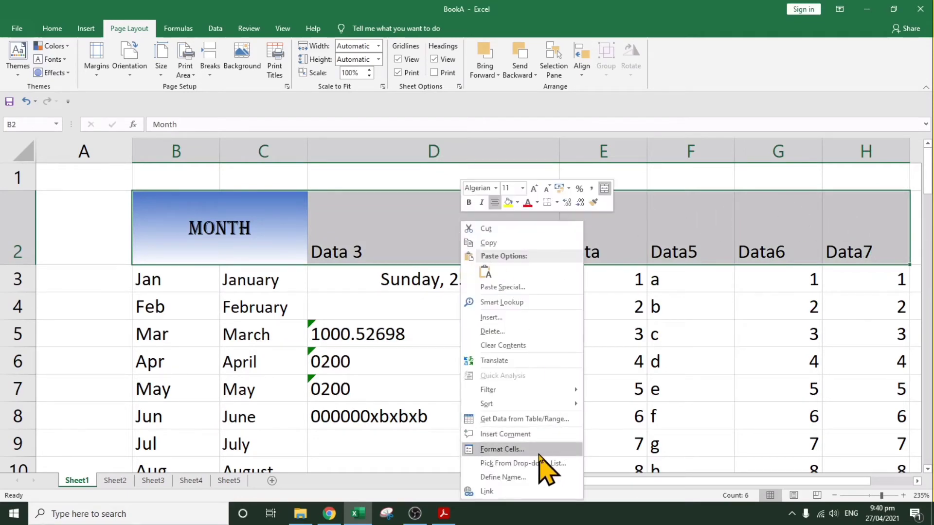
pyautogui.click(540, 447)
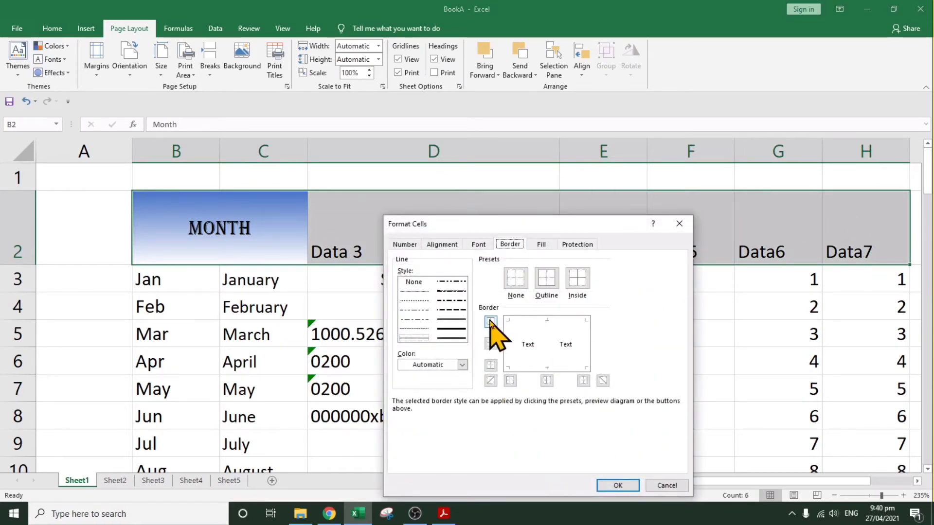
# Step: Try the Outline, Inside and None border presets, ending with outline and inside borders together
pyautogui.click(545, 280)
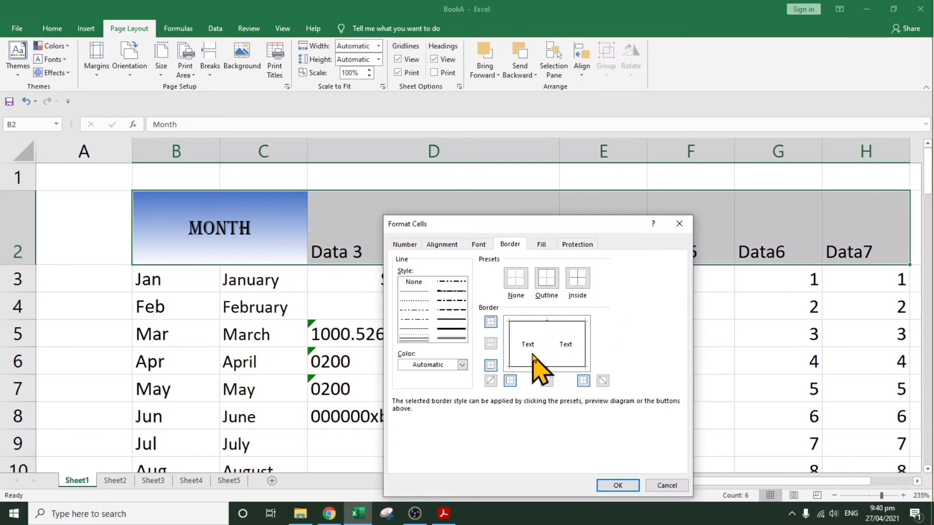
pyautogui.click(579, 278)
pyautogui.click(517, 280)
pyautogui.click(576, 279)
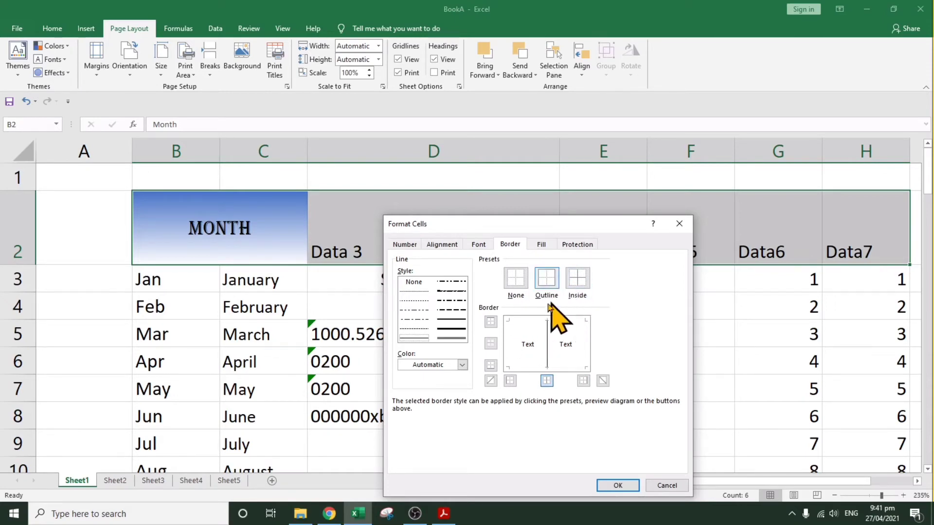
pyautogui.click(547, 280)
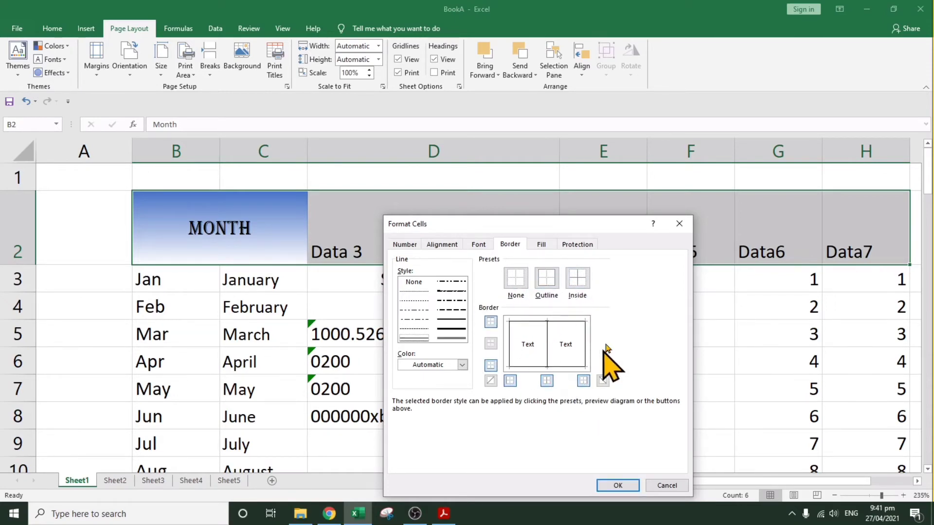
# Step: Remove the outline and inside borders one by one in the border settings
pyautogui.click(490, 367)
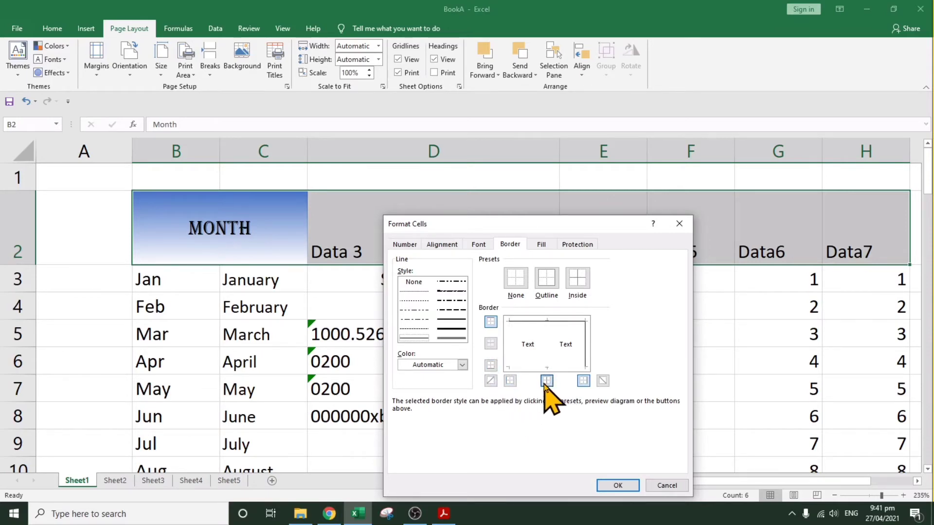
pyautogui.click(583, 380)
pyautogui.click(490, 322)
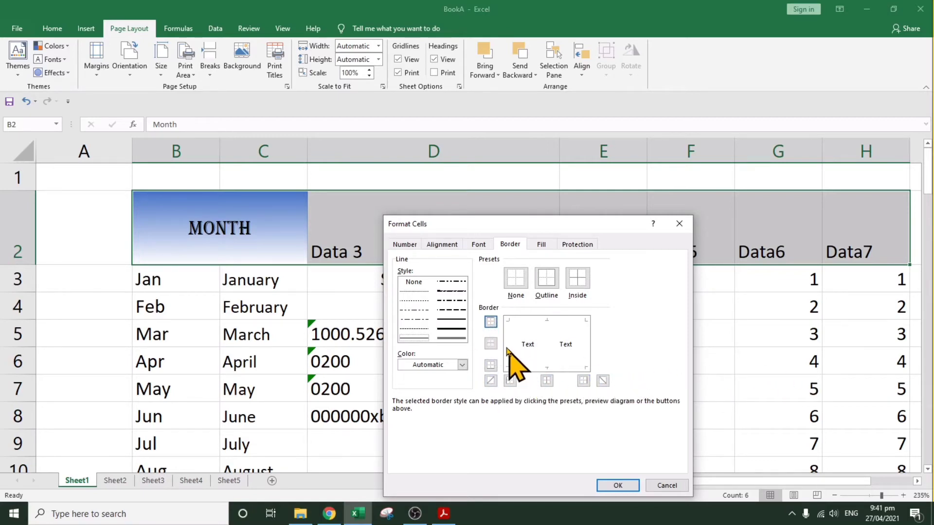
# Step: Give the header cells B2:H2 a thin top border and thick left, inner and right vertical borders, and apply them
pyautogui.click(546, 382)
pyautogui.click(512, 383)
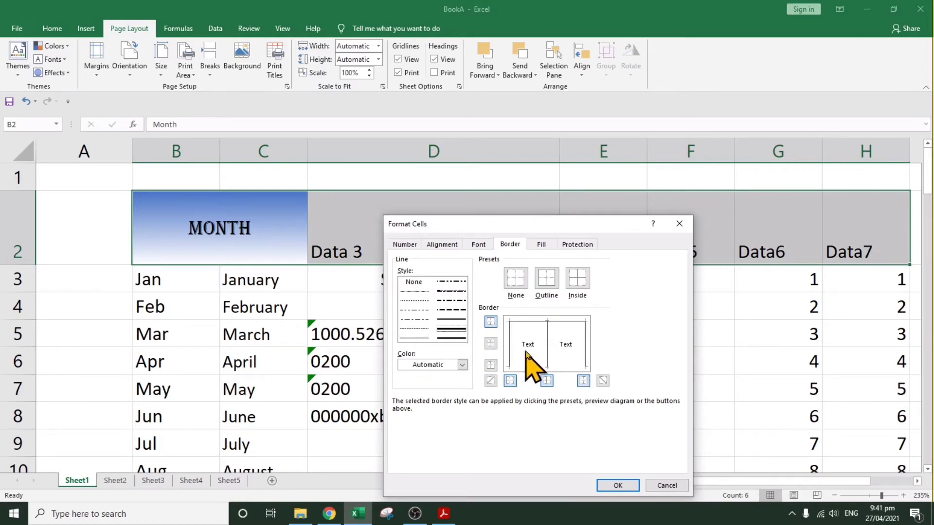
pyautogui.click(547, 356)
pyautogui.click(585, 354)
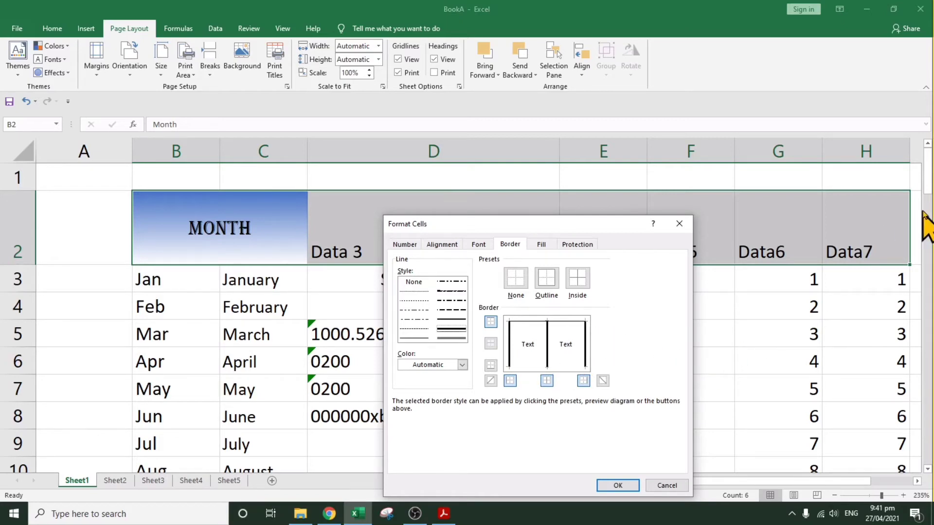
pyautogui.click(619, 486)
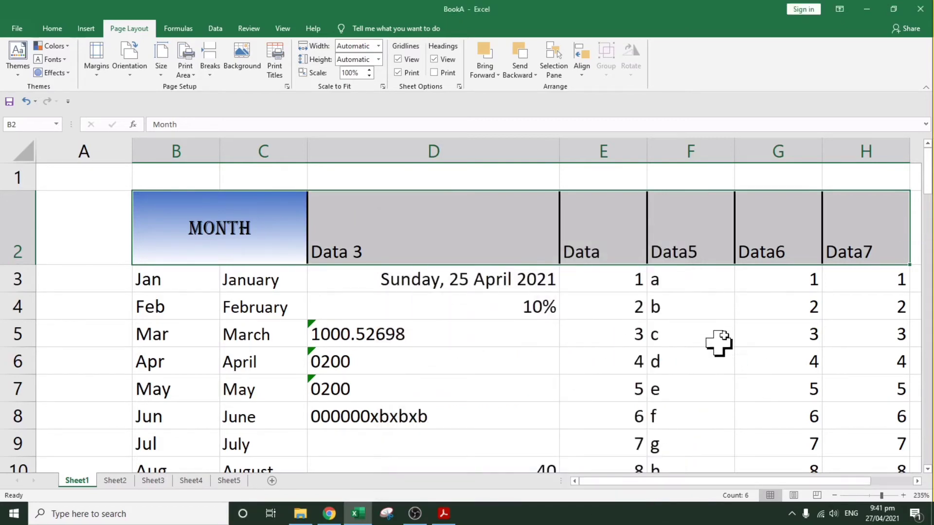
# Step: Add heavier top and bottom borders to the header cells B2:H2 and apply them
pyautogui.click(450, 313)
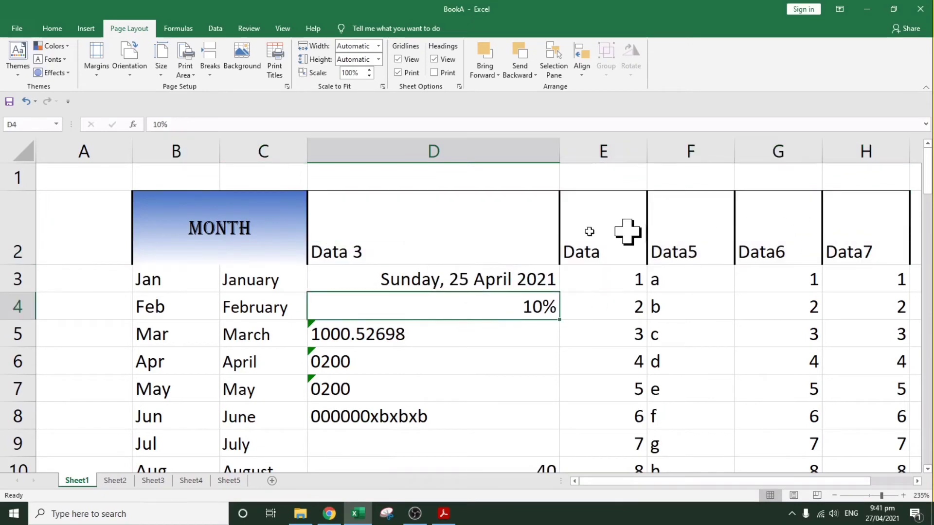
pyautogui.moveTo(233, 239); pyautogui.dragTo(849, 241)
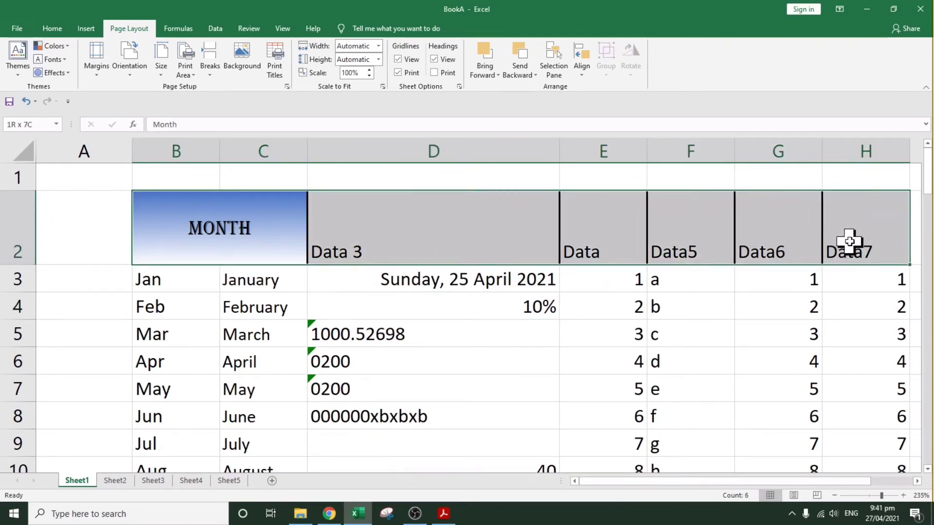
pyautogui.rightClick(385, 222)
pyautogui.click(468, 450)
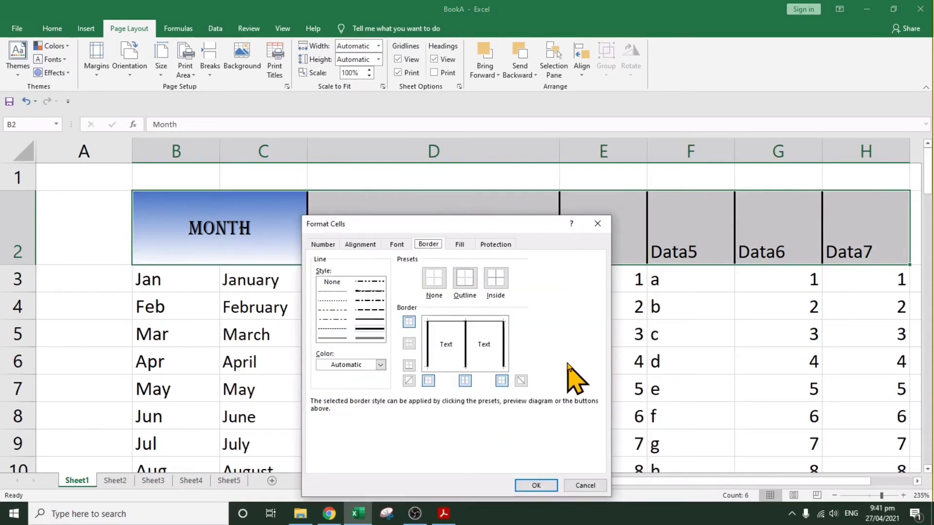
pyautogui.click(364, 339)
pyautogui.click(445, 369)
pyautogui.click(536, 485)
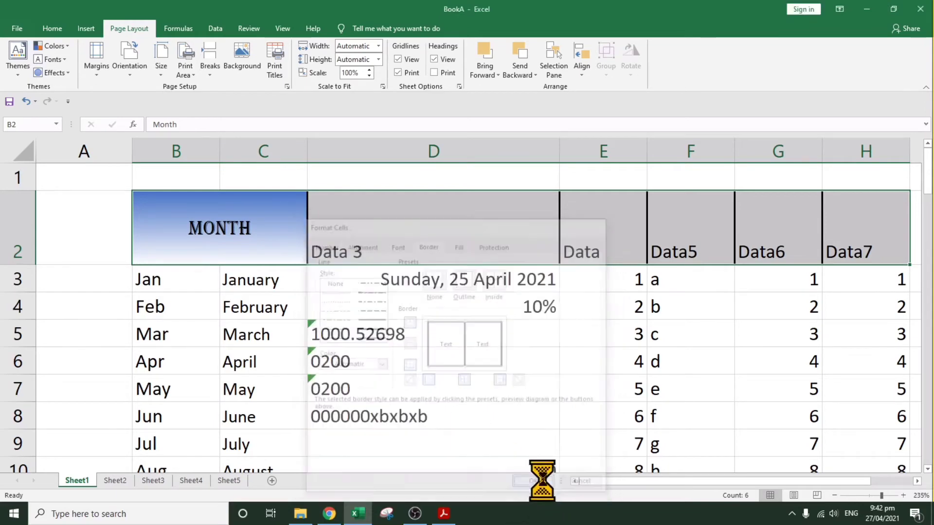
pyautogui.click(527, 359)
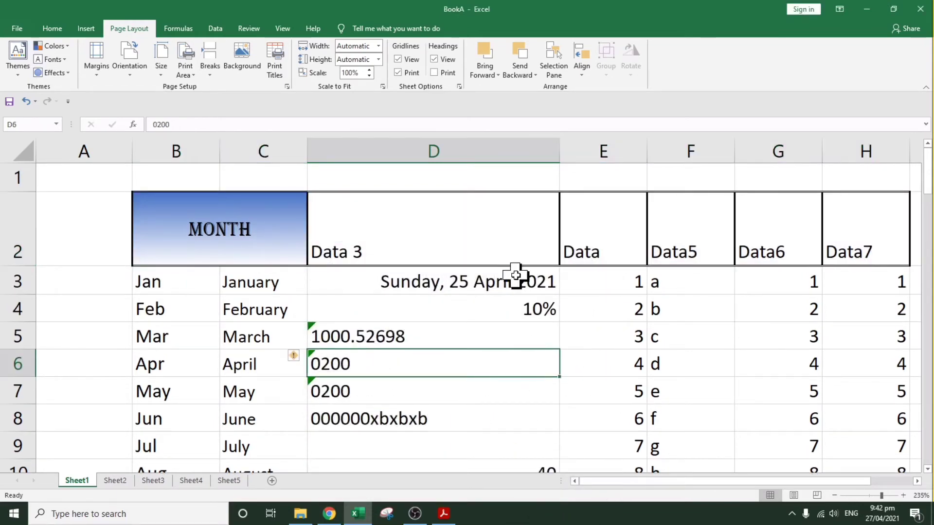
# Step: Clear all borders from the header cells B2:H2 and turn off gridline printing for the sheet
pyautogui.moveTo(298, 234); pyautogui.dragTo(870, 227)
pyautogui.rightClick(870, 227)
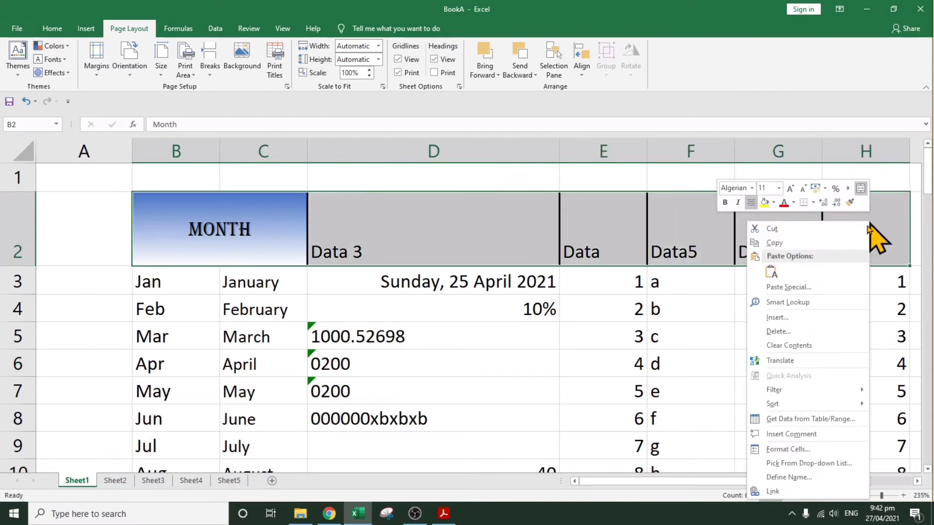
pyautogui.click(807, 448)
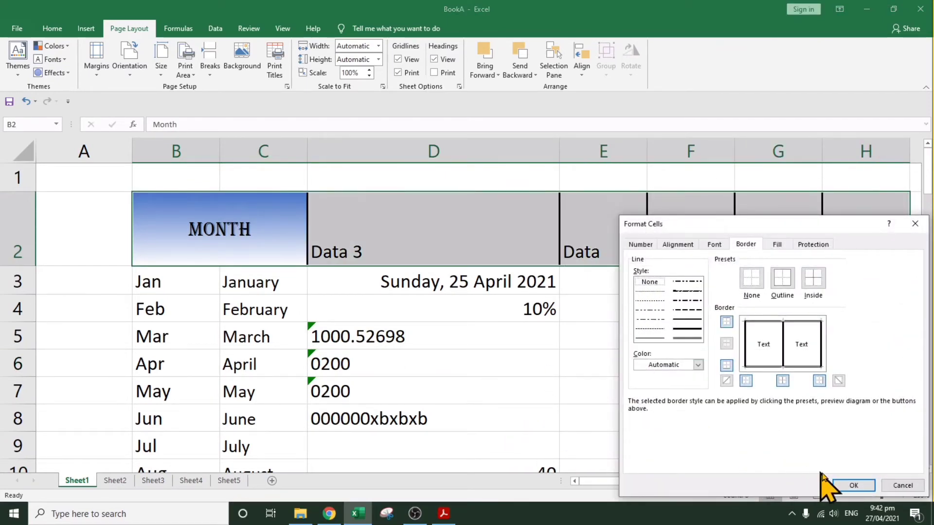
pyautogui.click(759, 281)
pyautogui.click(852, 485)
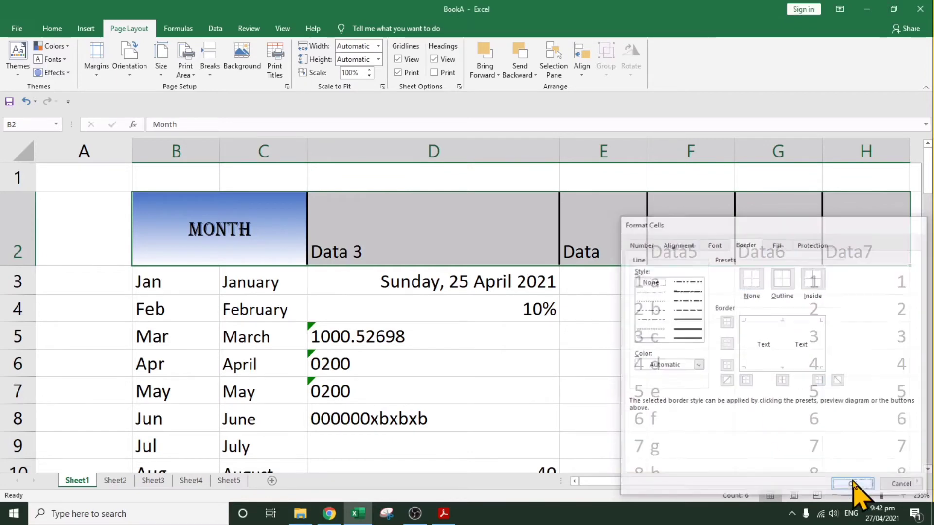
pyautogui.click(531, 368)
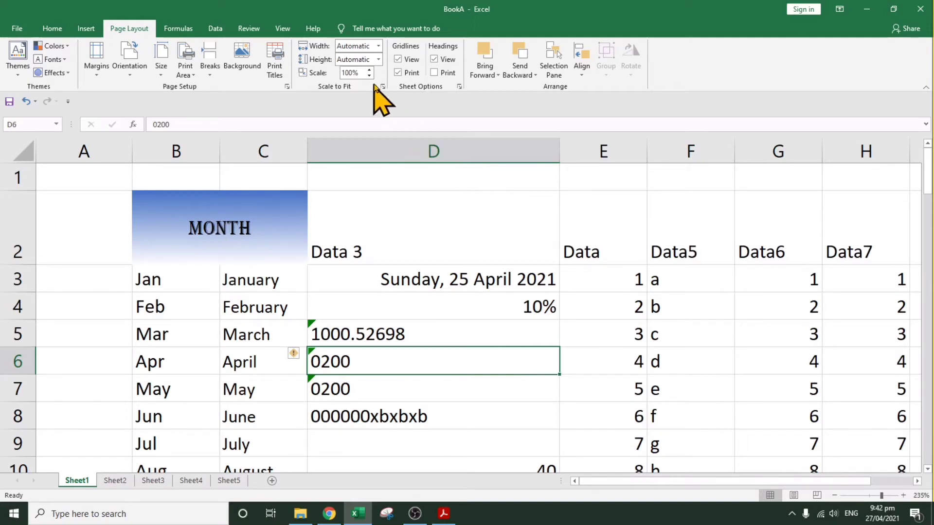
pyautogui.click(399, 72)
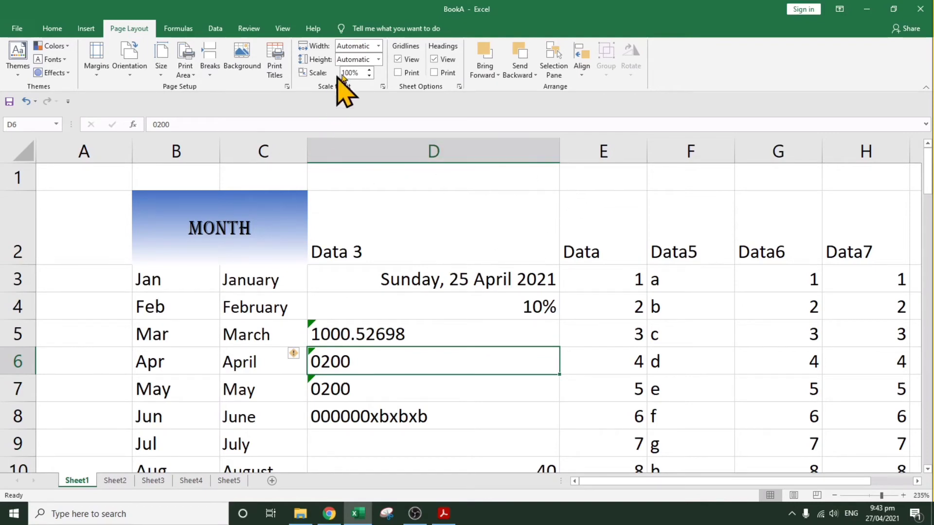
# Step: Try Bring Forward on the Data 3 header cell D2, then open and close the Selection pane
pyautogui.click(486, 78)
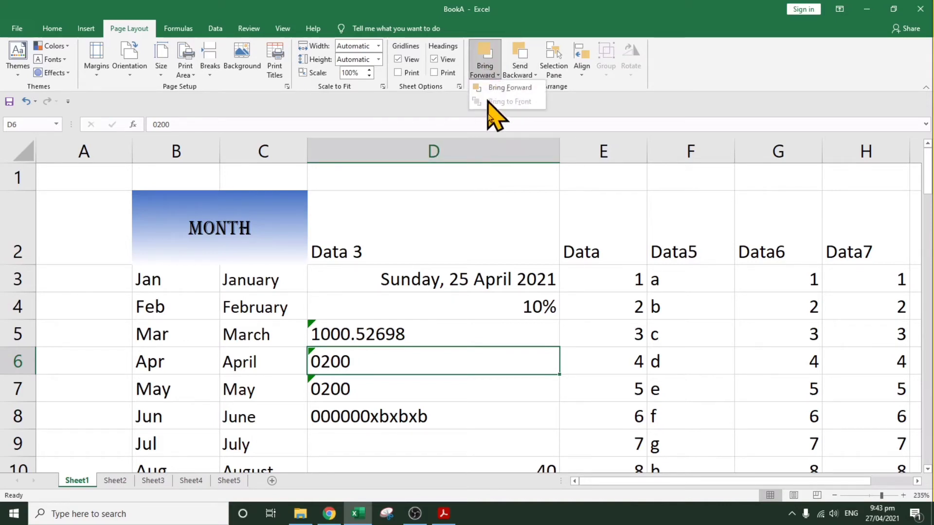
pyautogui.click(458, 209)
pyautogui.click(462, 211)
pyautogui.click(484, 74)
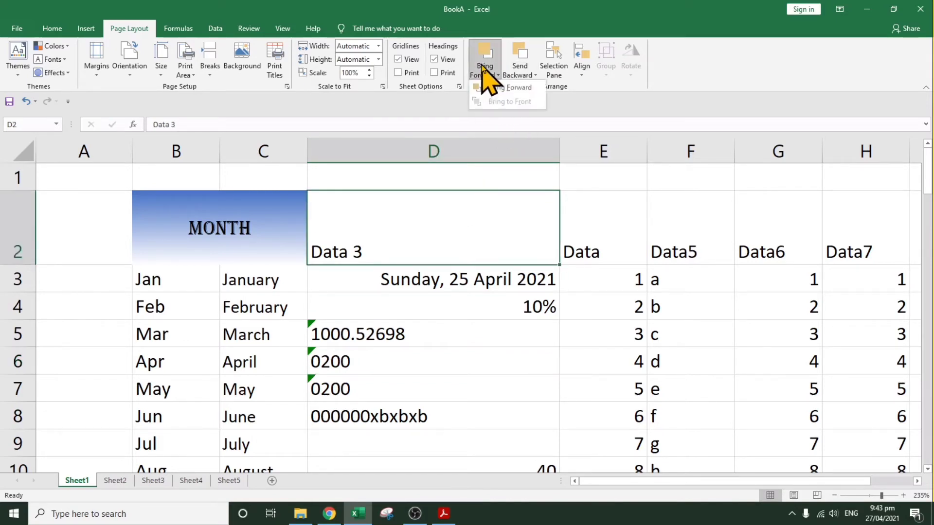
pyautogui.click(511, 88)
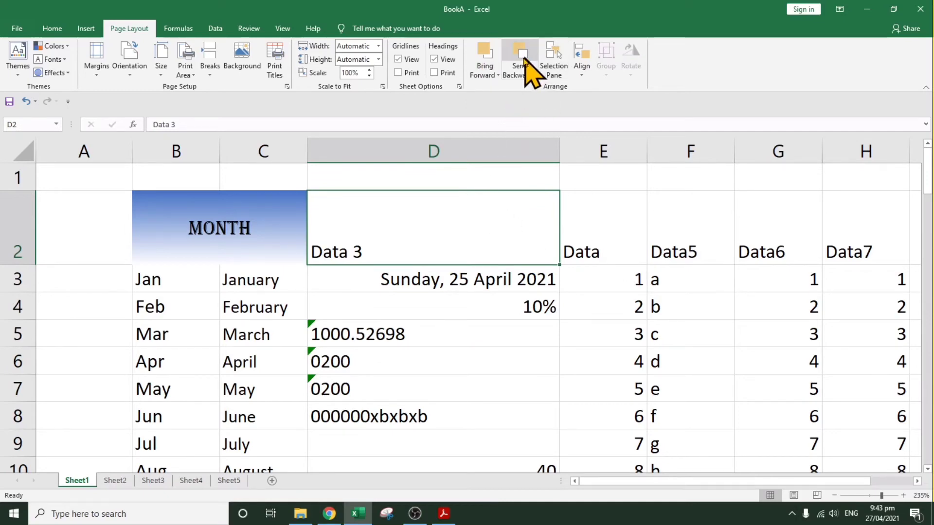
pyautogui.click(554, 63)
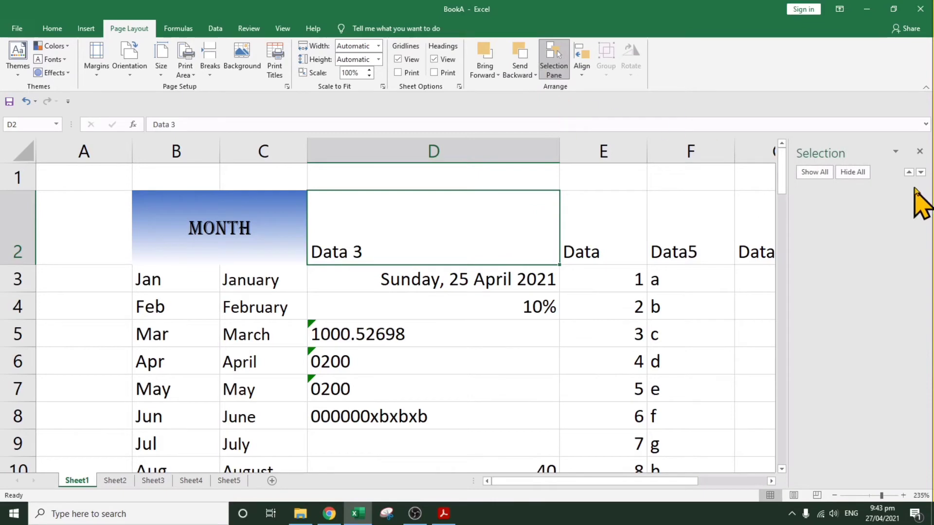
pyautogui.click(919, 153)
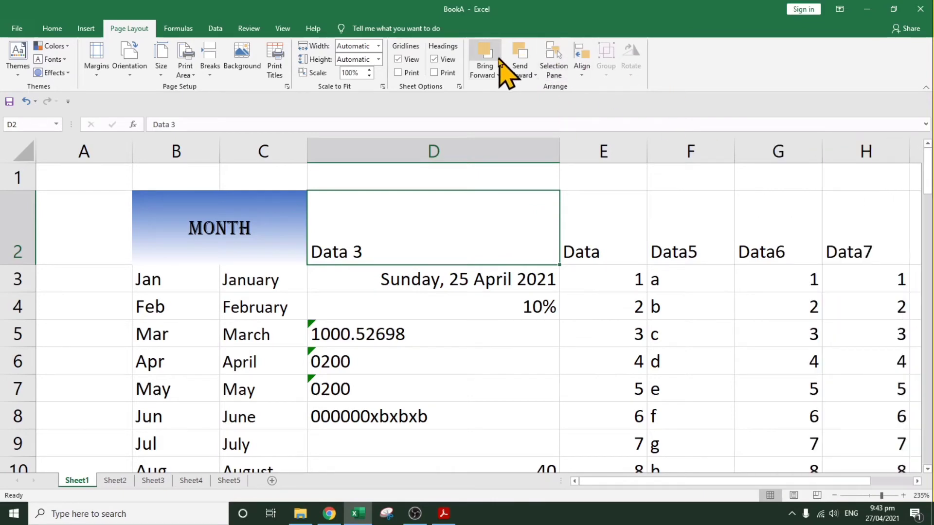
# Step: Try Bring Forward on the merged Month header and Bring to Front on the header cell E2
pyautogui.click(235, 208)
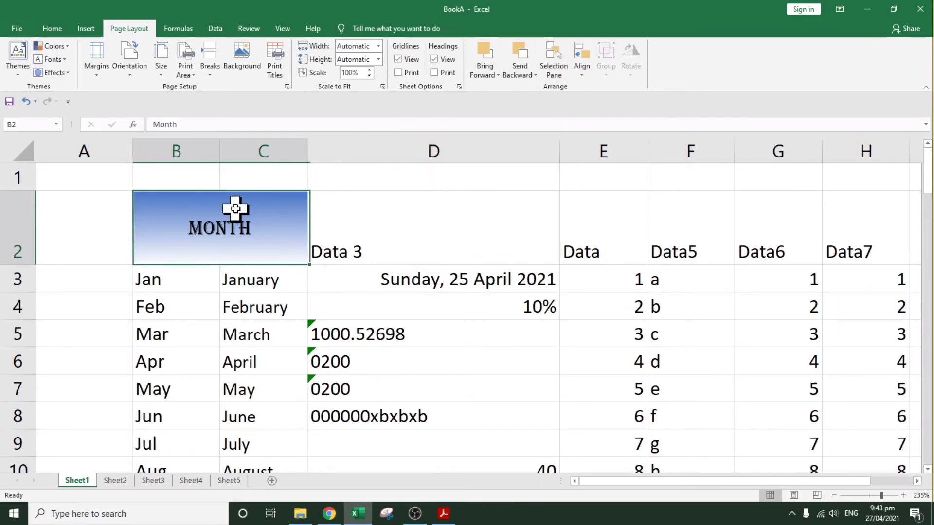
pyautogui.click(489, 72)
pyautogui.click(496, 89)
pyautogui.click(517, 213)
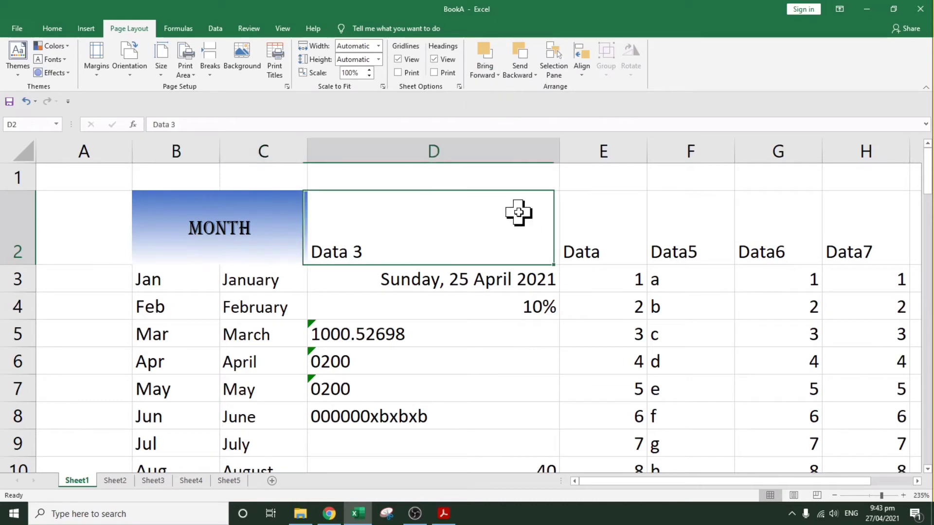
pyautogui.rightClick(358, 385)
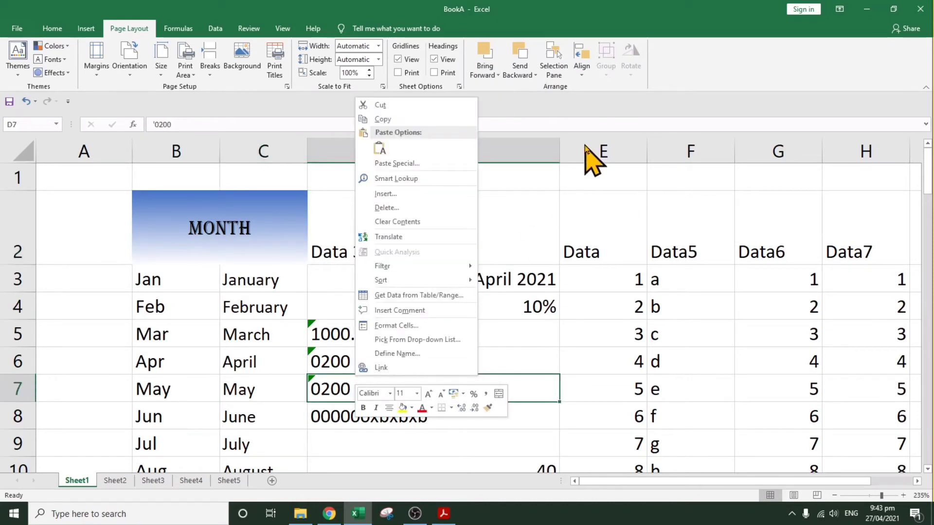
pyautogui.press('Escape')
pyautogui.click(574, 194)
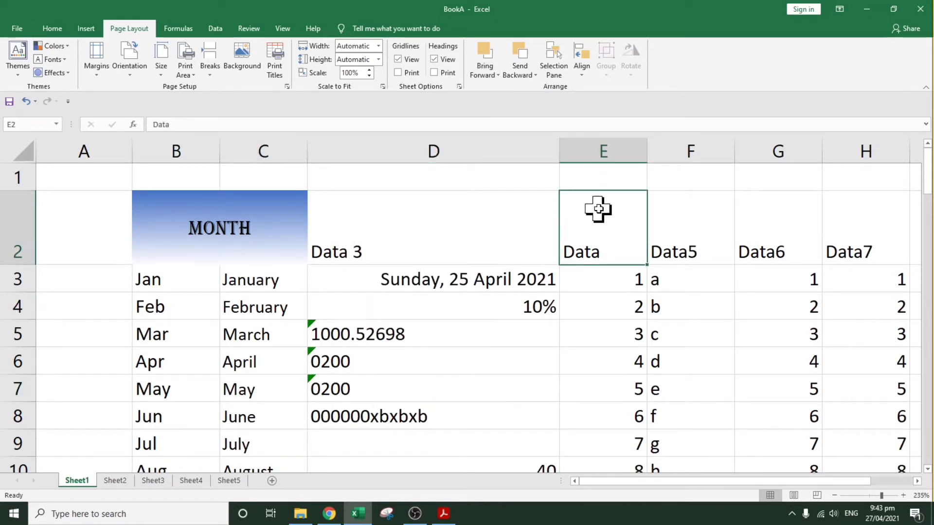
pyautogui.click(485, 74)
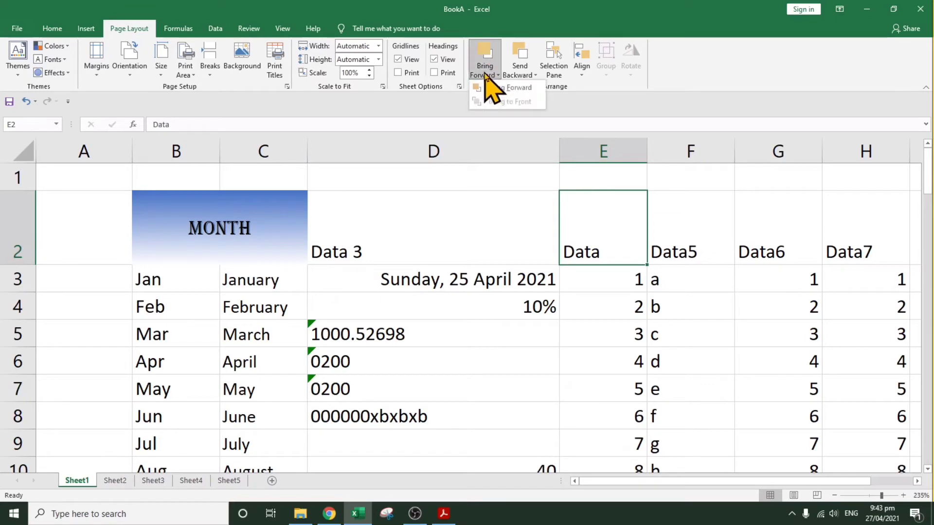
pyautogui.click(525, 104)
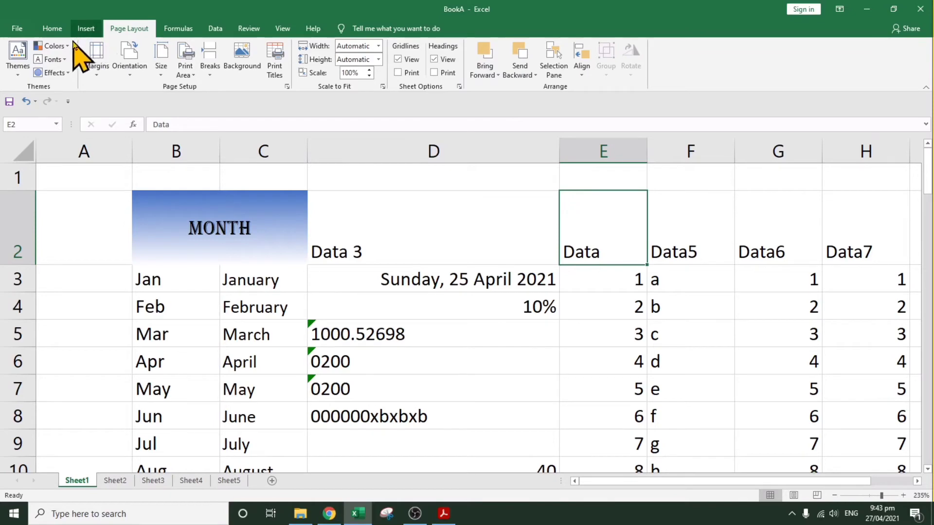
# Step: Draw a rounded rectangle about 2.83 cm high and 4.57 cm wide over columns D and E, rows 2 to 6
pyautogui.click(87, 28)
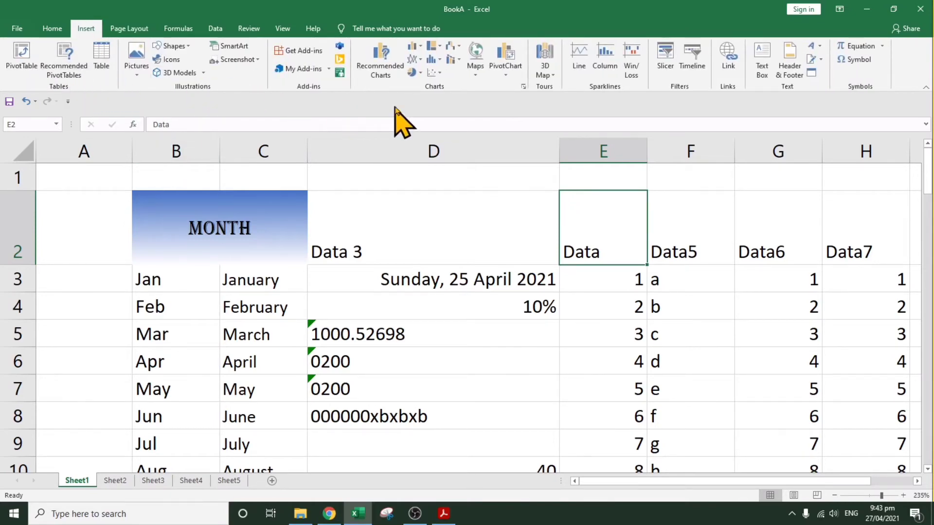
pyautogui.click(181, 47)
pyautogui.click(216, 73)
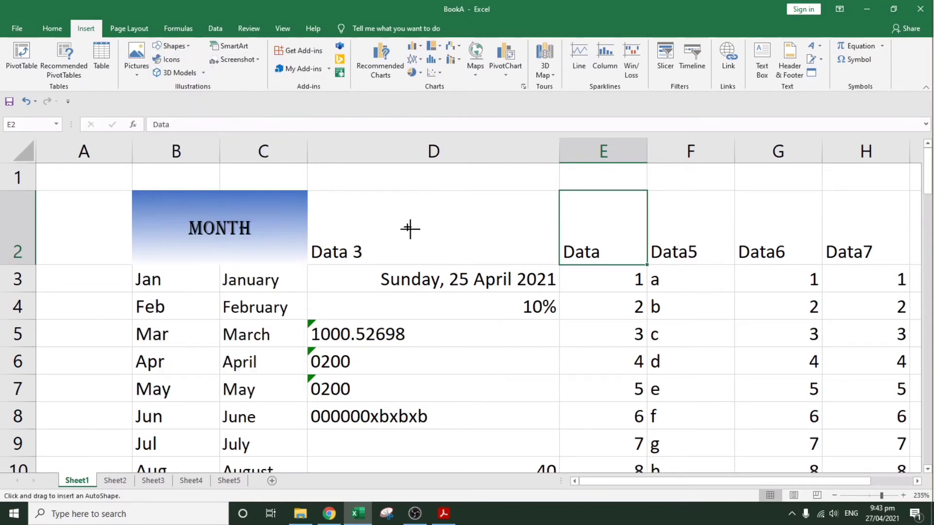
pyautogui.moveTo(390, 213); pyautogui.dragTo(627, 361)
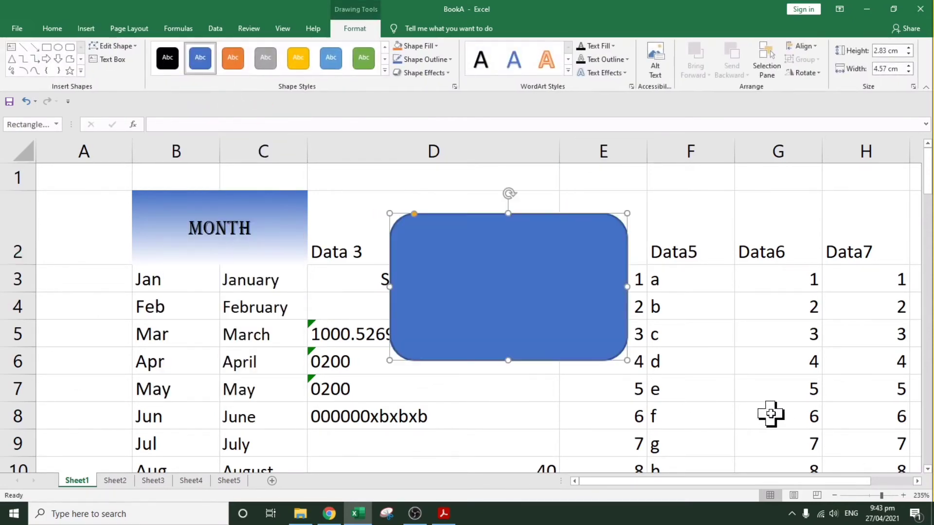
pyautogui.click(740, 392)
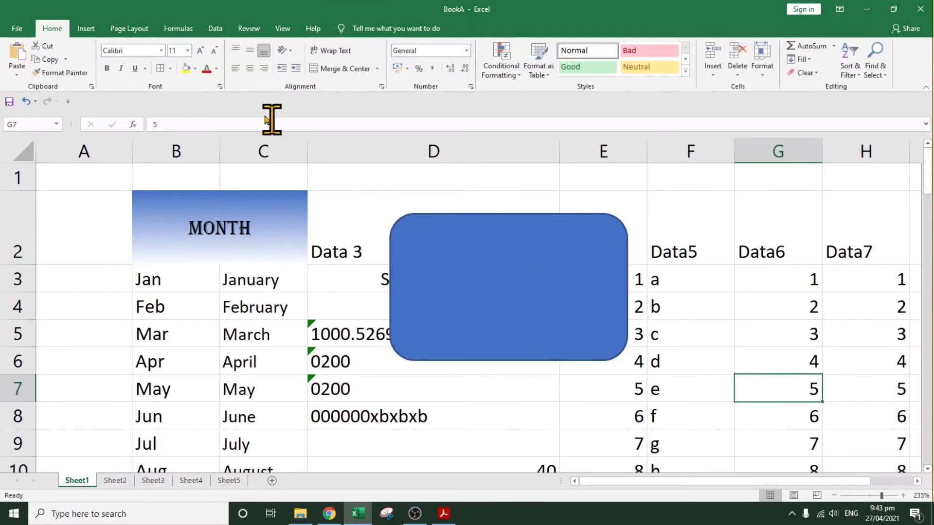
# Step: Draw a lightning bolt shape about 3.96 cm high and 3.23 cm wide overlapping the rounded rectangle
pyautogui.click(90, 31)
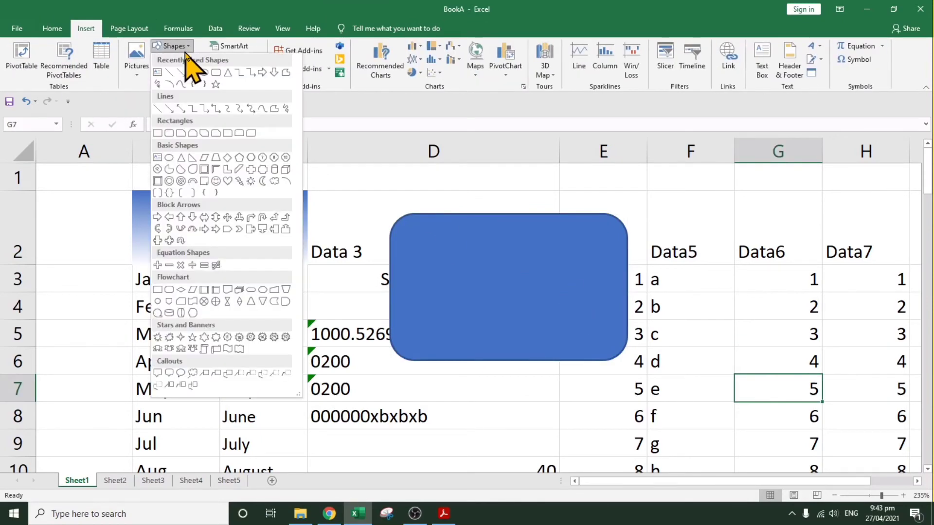
pyautogui.click(173, 46)
pyautogui.click(240, 181)
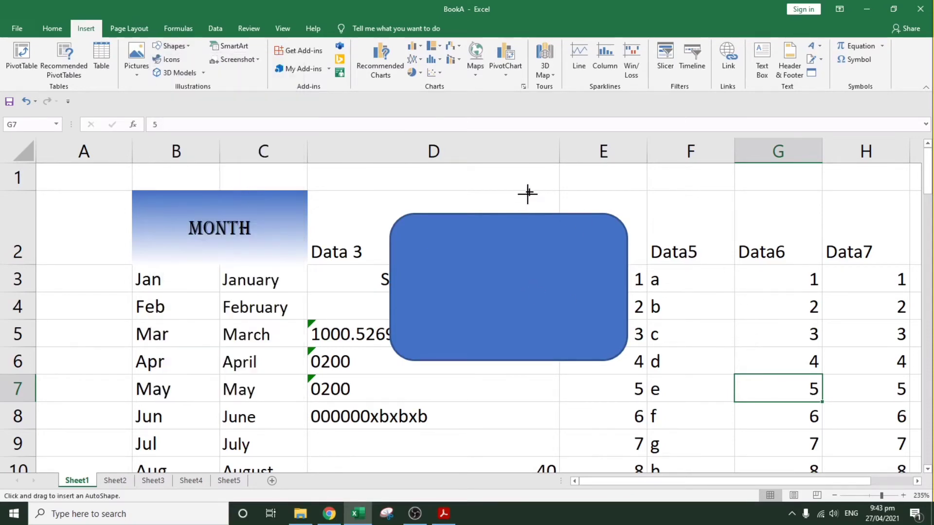
pyautogui.moveTo(527, 194)
pyautogui.mouseDown()
pyautogui.moveTo(531, 290)
pyautogui.moveTo(496, 396)
pyautogui.moveTo(410, 390)
pyautogui.moveTo(744, 323)
pyautogui.moveTo(431, 389)
pyautogui.moveTo(377, 388)
pyautogui.moveTo(565, 287)
pyautogui.moveTo(752, 314)
pyautogui.moveTo(577, 442)
pyautogui.moveTo(484, 455)
pyautogui.moveTo(411, 434)
pyautogui.moveTo(379, 392)
pyautogui.mouseUp()
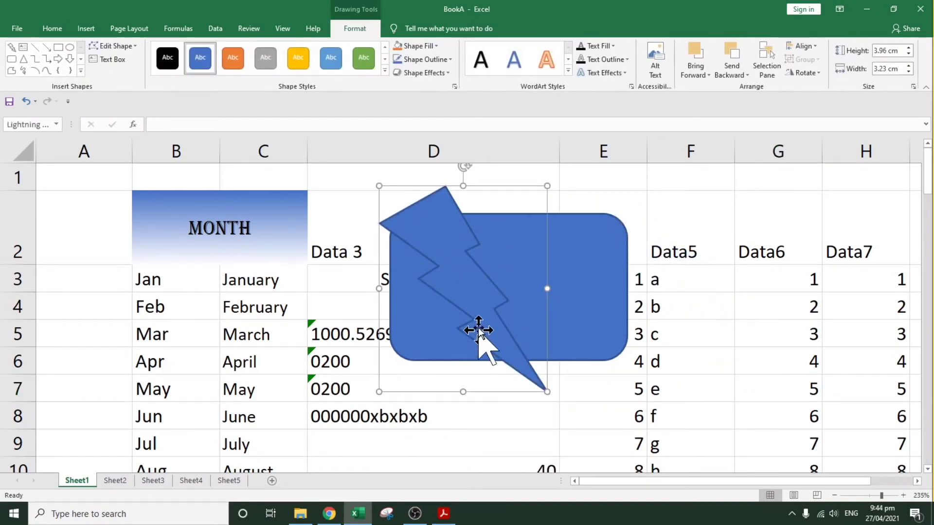
# Step: Apply the orange filled shape style to the lightning bolt and move it closer to the rectangle's centre
pyautogui.rightClick(450, 274)
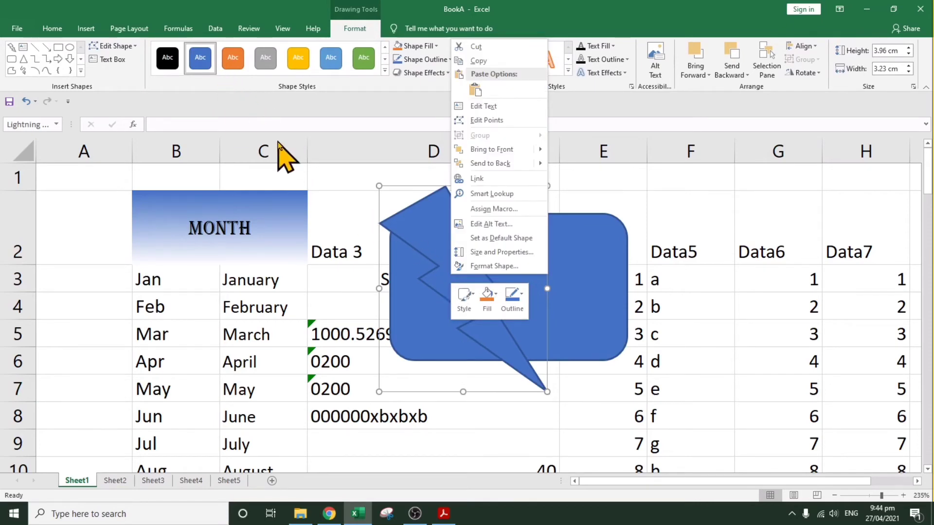
pyautogui.click(229, 60)
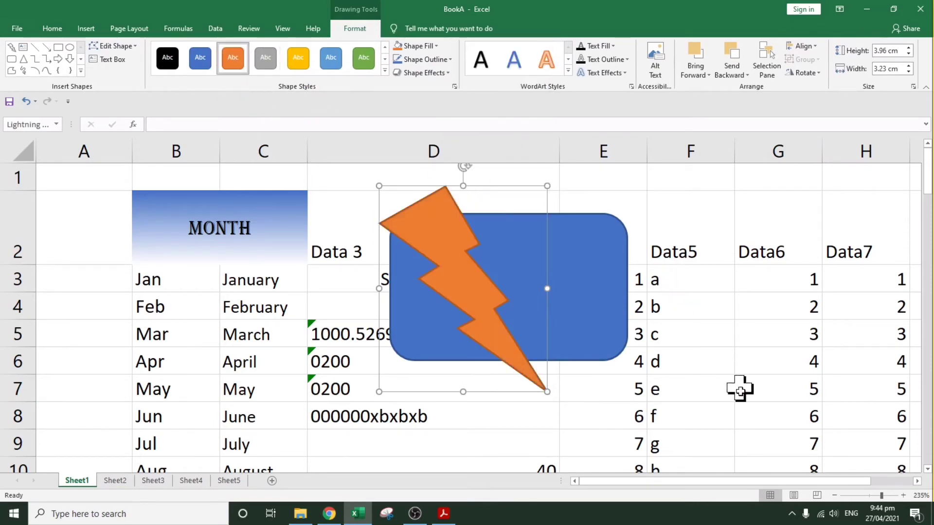
pyautogui.click(530, 331)
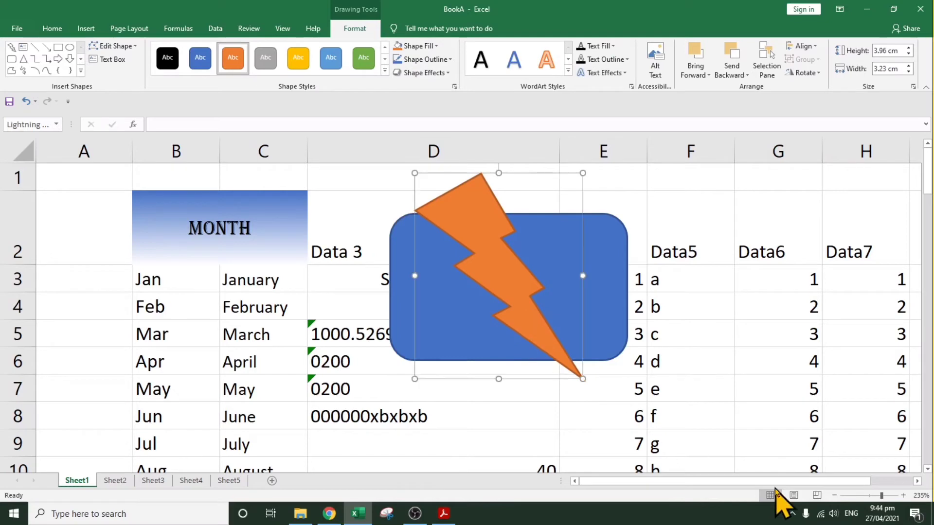
pyautogui.click(755, 311)
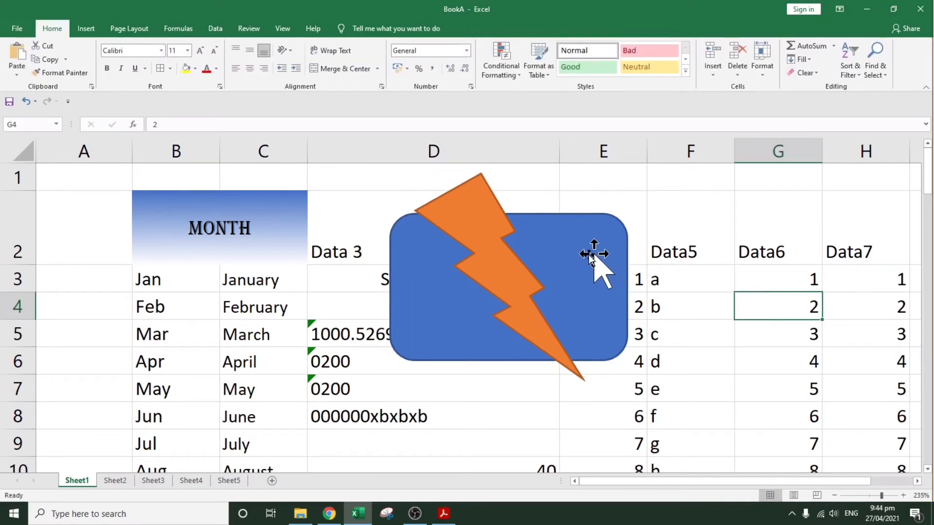
# Step: Send the orange lightning bolt behind the blue rounded rectangle
pyautogui.click(480, 272)
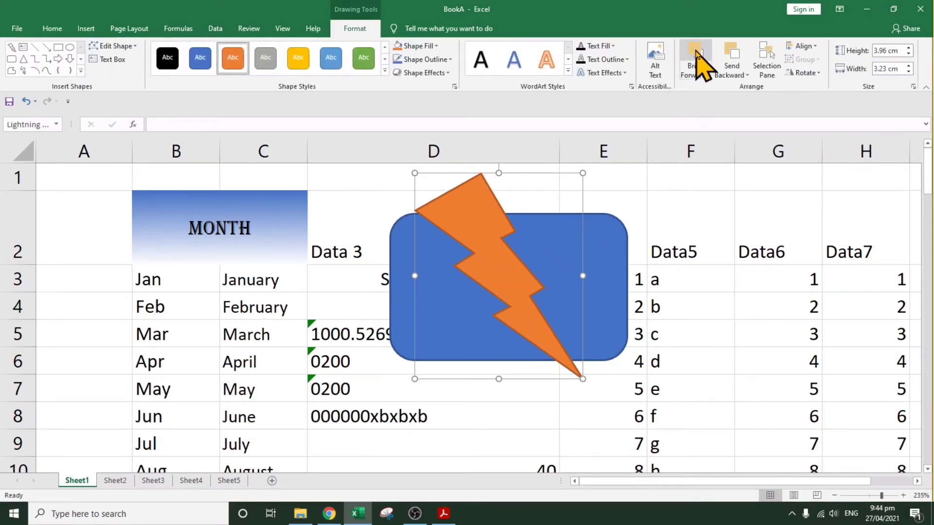
pyautogui.click(121, 28)
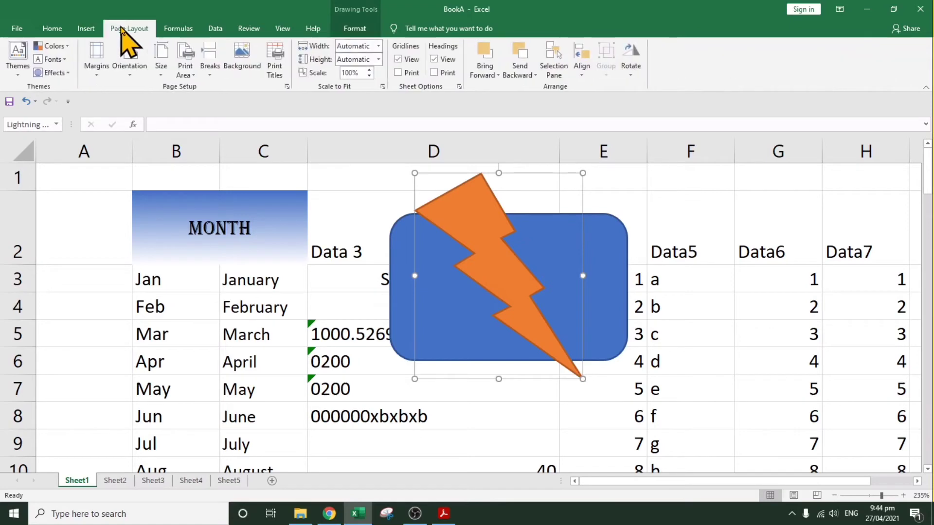
pyautogui.click(529, 74)
pyautogui.click(540, 95)
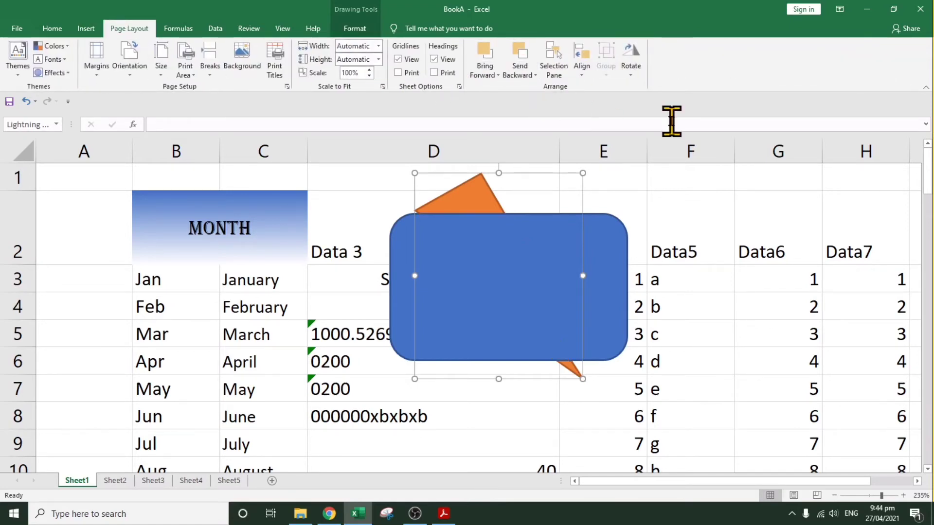
# Step: Bring the orange lightning bolt forward in front of the blue rounded rectangle and check the available alignment options
pyautogui.click(488, 73)
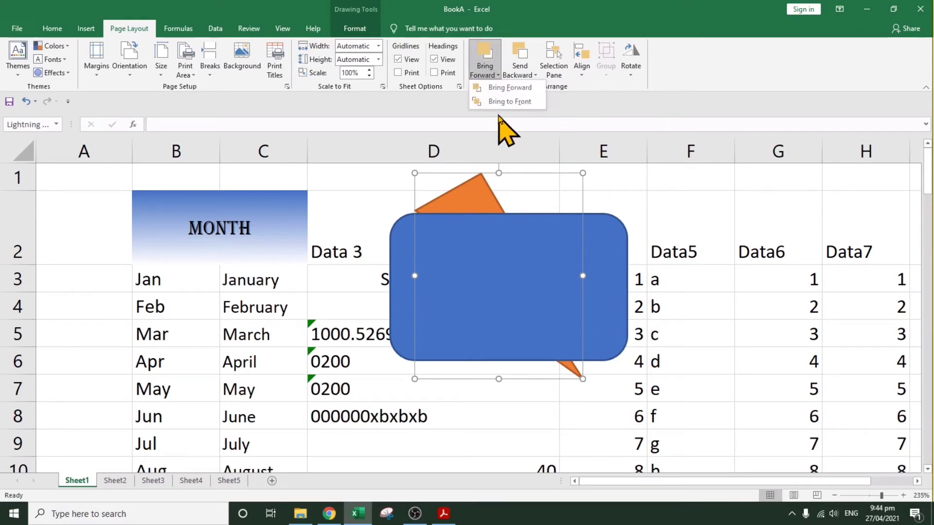
pyautogui.click(511, 88)
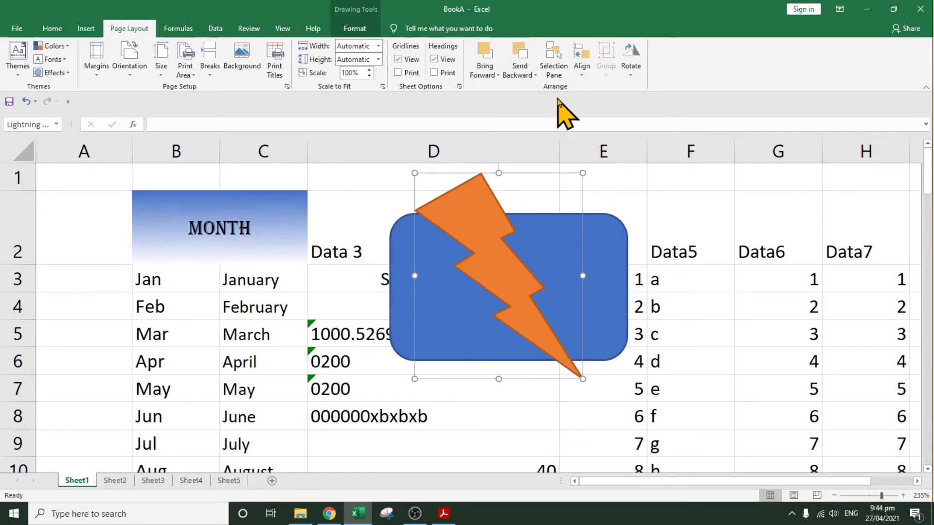
pyautogui.click(583, 72)
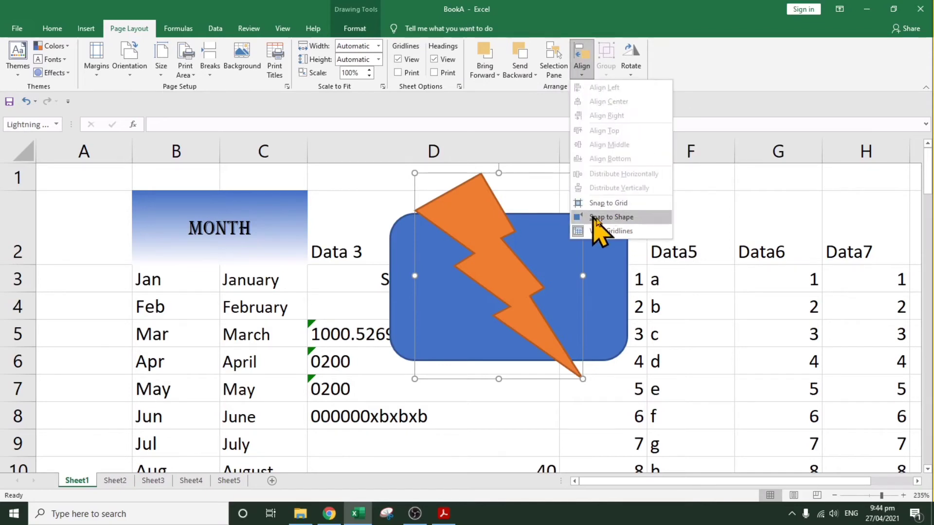
pyautogui.click(710, 306)
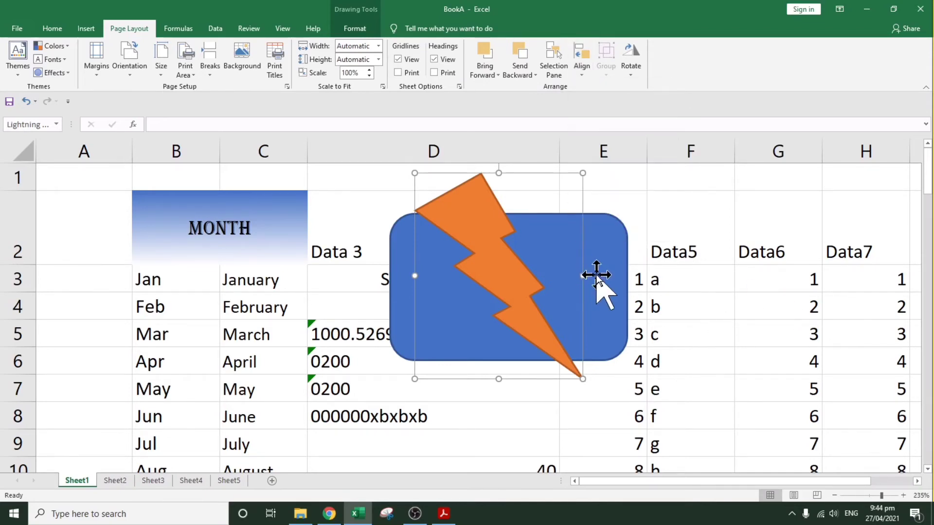
# Step: Shift the blue rounded rectangle slightly to the left and send the lightning bolt behind it
pyautogui.click(596, 275)
pyautogui.moveTo(598, 273); pyautogui.dragTo(568, 267)
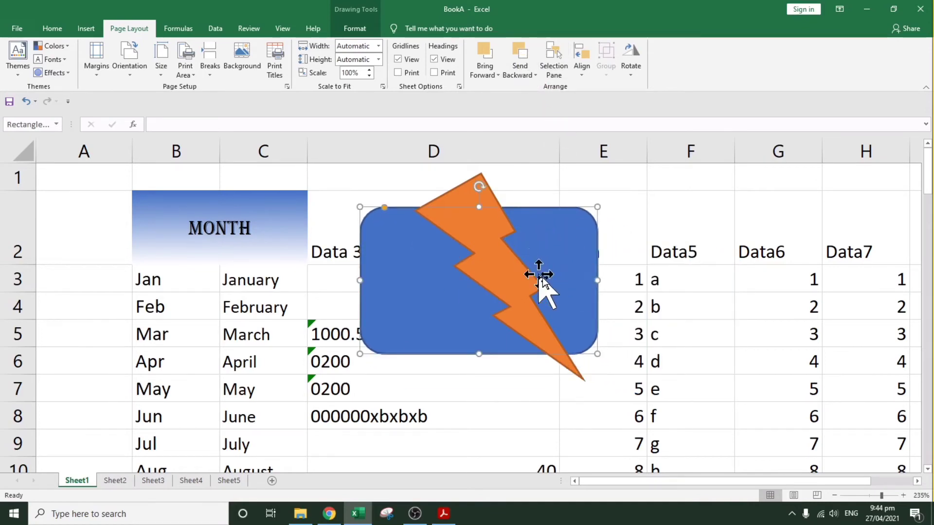
pyautogui.click(496, 261)
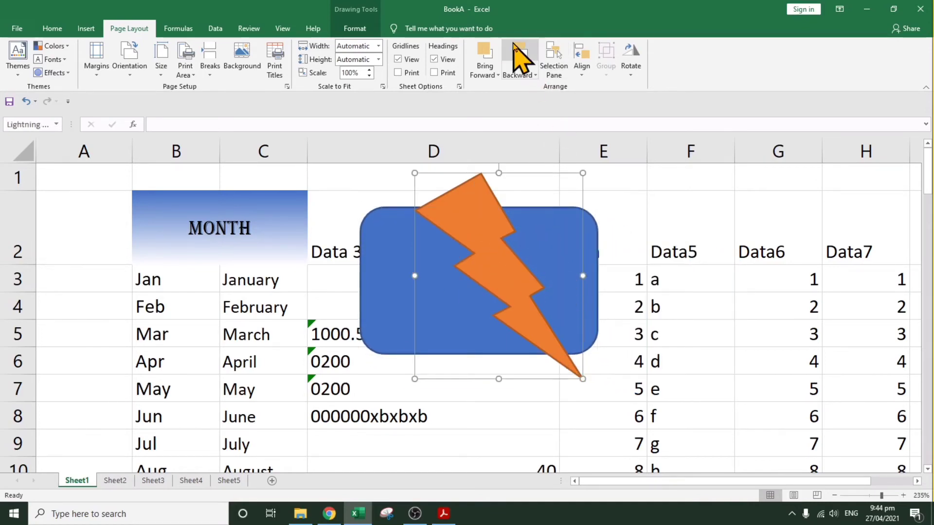
pyautogui.click(525, 61)
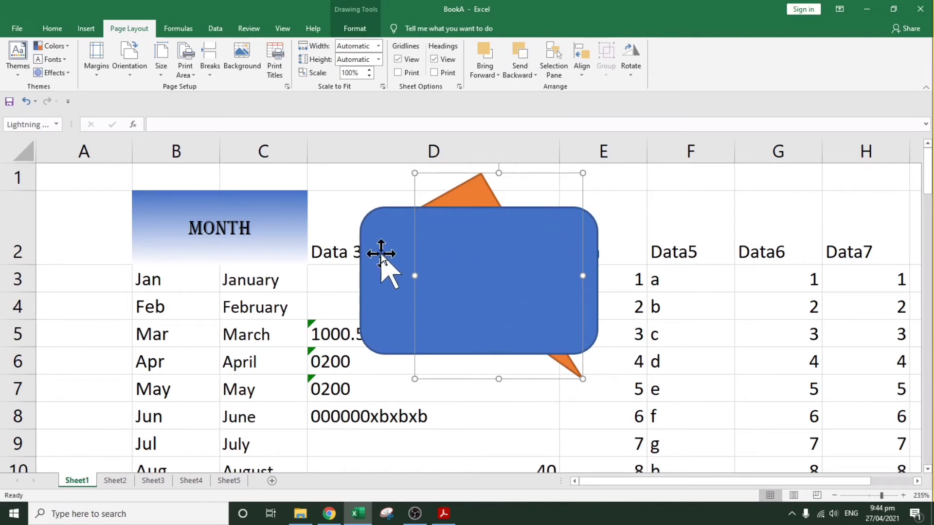
# Step: Select the lightning bolt again and bring it forward so it overlaps the top of the rounded rectangle
pyautogui.click(393, 218)
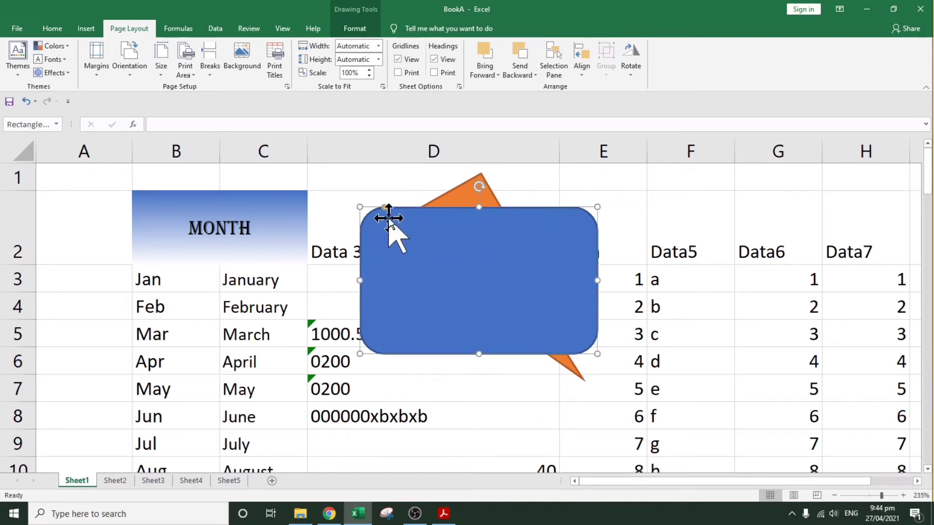
pyautogui.click(448, 181)
pyautogui.click(477, 178)
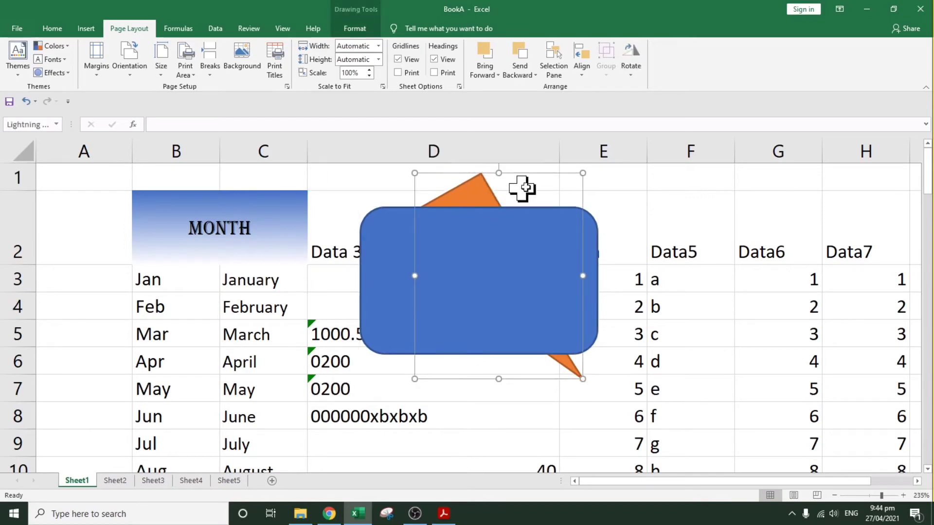
pyautogui.click(485, 57)
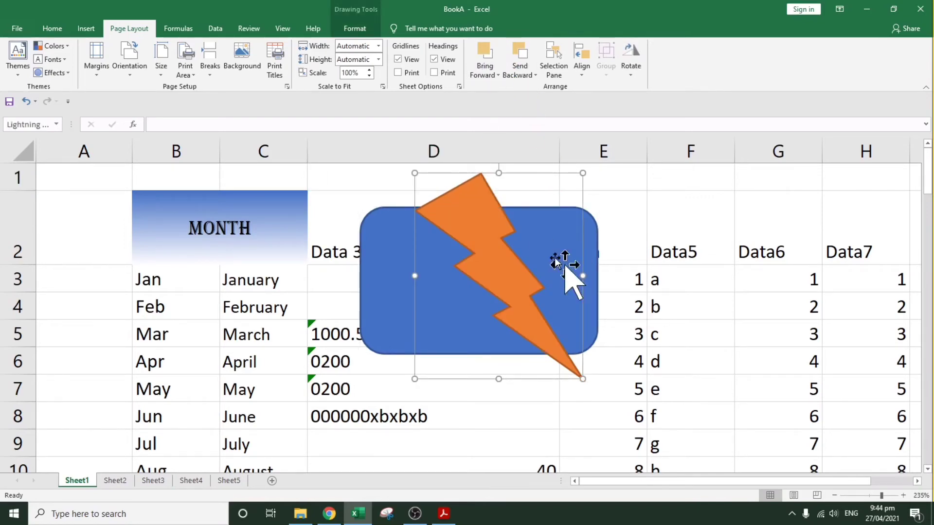
# Step: Move the lightning bolt and rounded rectangle apart, and place the bolt back over the rectangle's middle in column D
pyautogui.moveTo(480, 208)
pyautogui.mouseDown()
pyautogui.moveTo(546, 246)
pyautogui.moveTo(463, 206)
pyautogui.mouseUp()
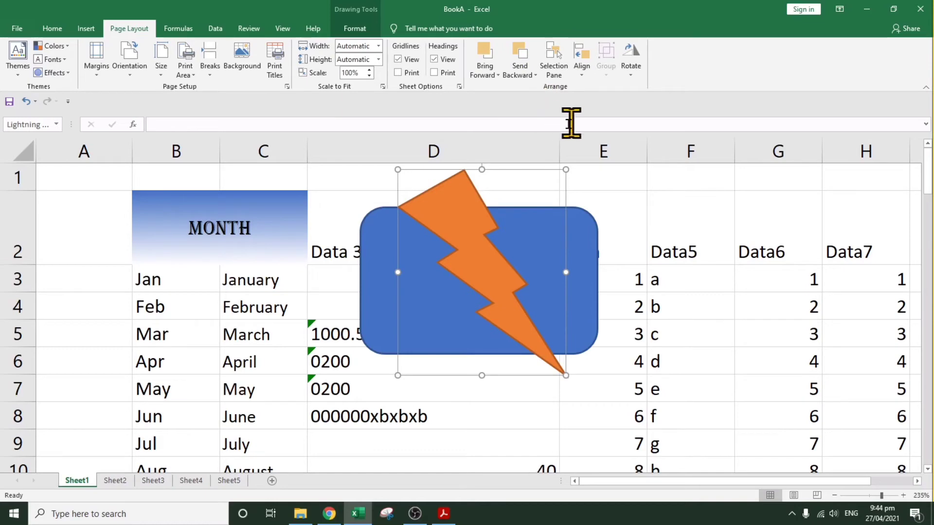
pyautogui.moveTo(471, 209); pyautogui.dragTo(548, 203)
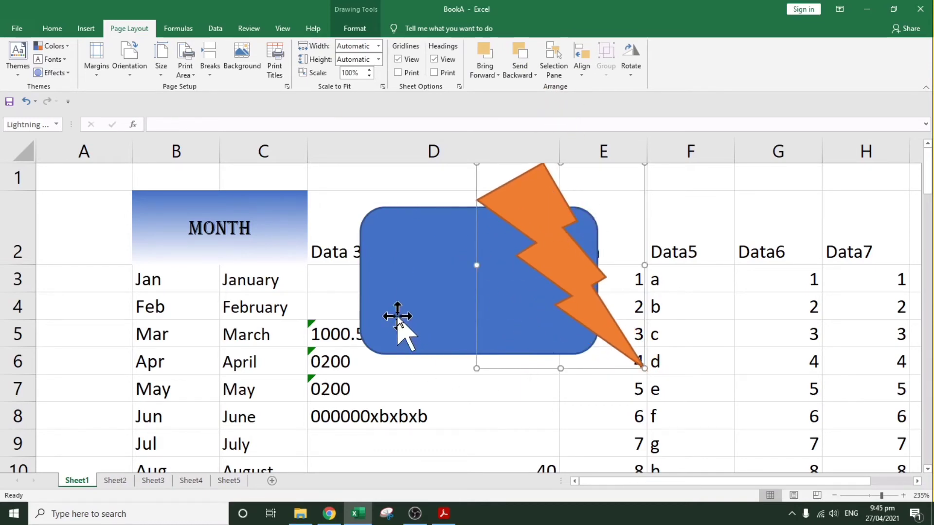
pyautogui.moveTo(397, 317); pyautogui.dragTo(327, 329)
pyautogui.click(589, 253)
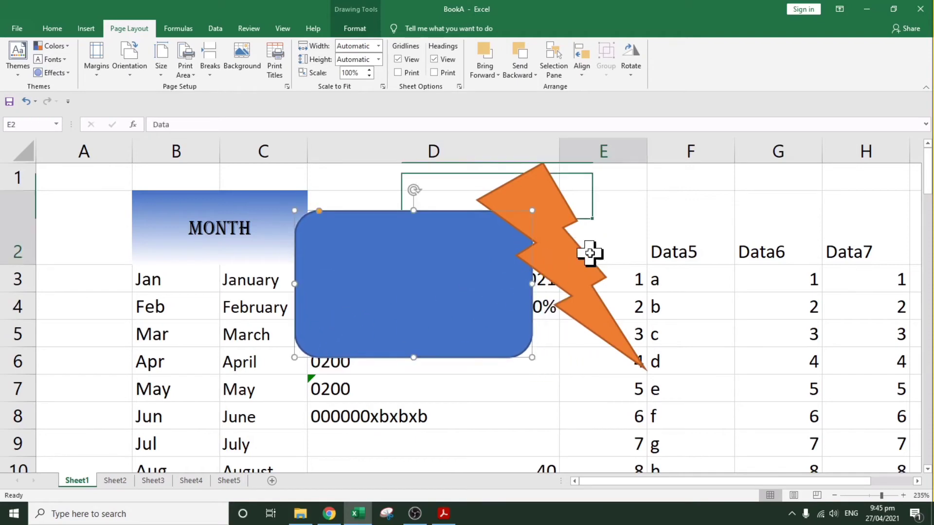
pyautogui.click(585, 259)
pyautogui.moveTo(579, 261); pyautogui.dragTo(452, 269)
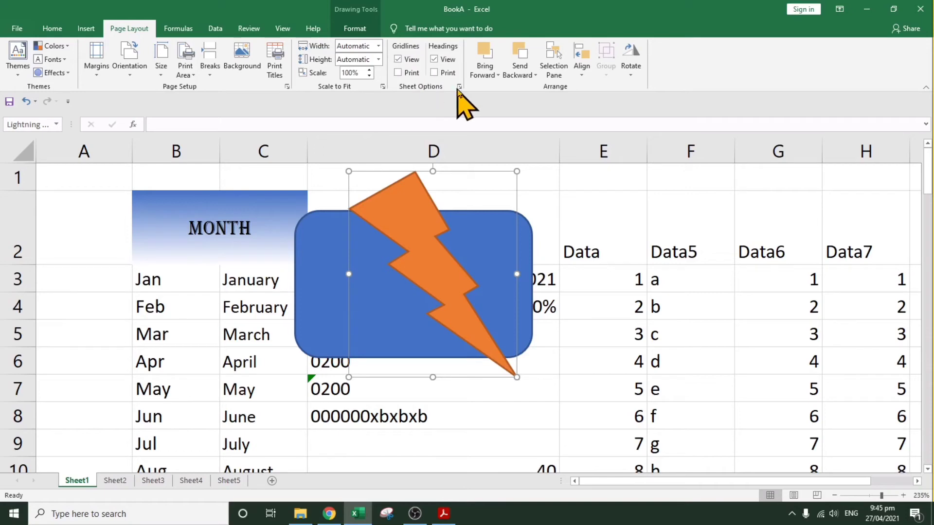
# Step: Shrink the lightning bolt and the rounded rectangle, and move the rectangle away from the bolt onto the border of columns D and E
pyautogui.click(283, 30)
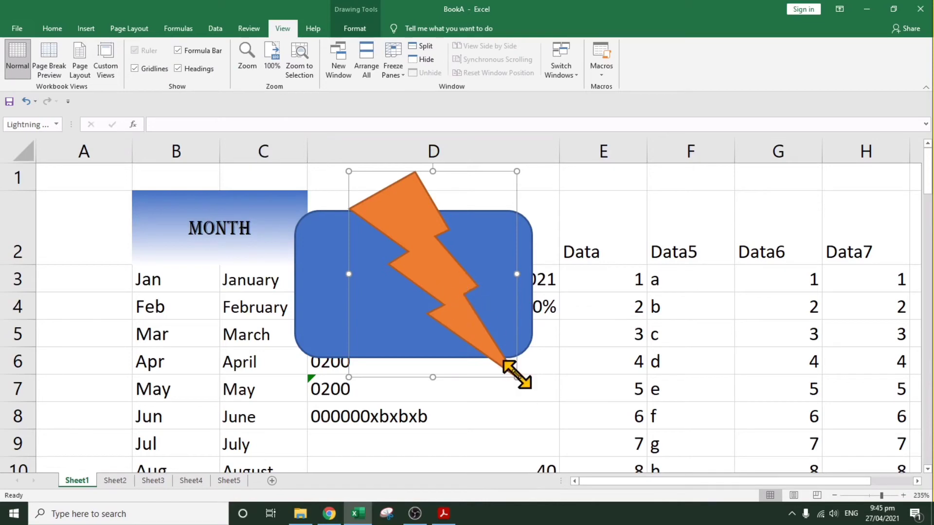
pyautogui.moveTo(516, 378); pyautogui.dragTo(391, 221)
pyautogui.click(482, 282)
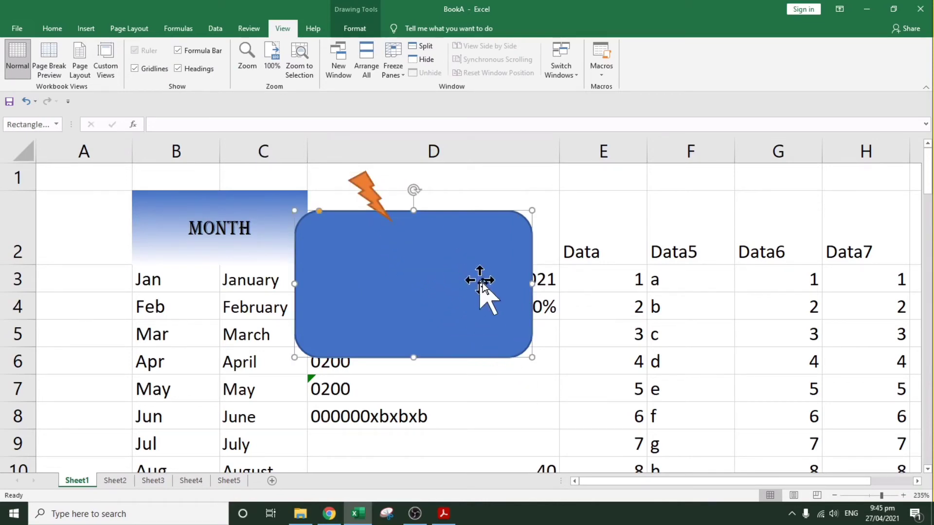
pyautogui.moveTo(533, 359); pyautogui.dragTo(432, 203)
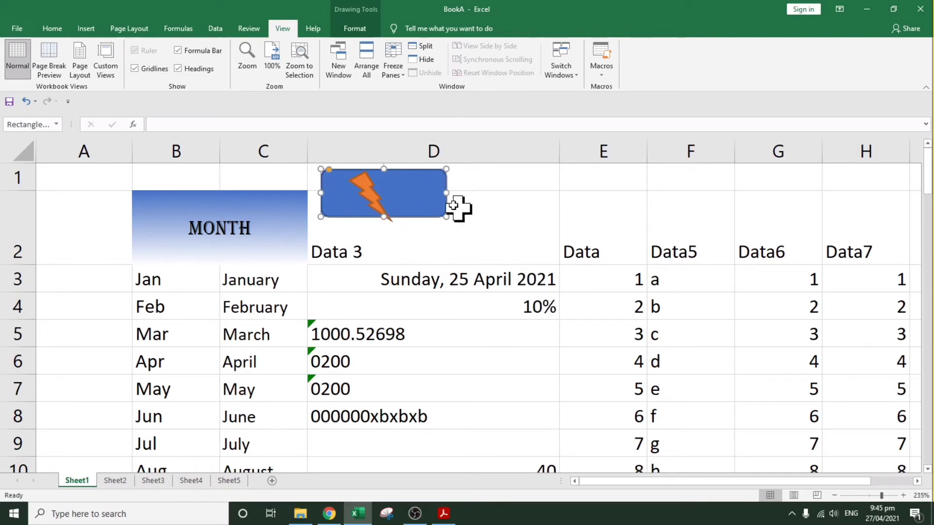
pyautogui.moveTo(412, 191); pyautogui.dragTo(593, 202)
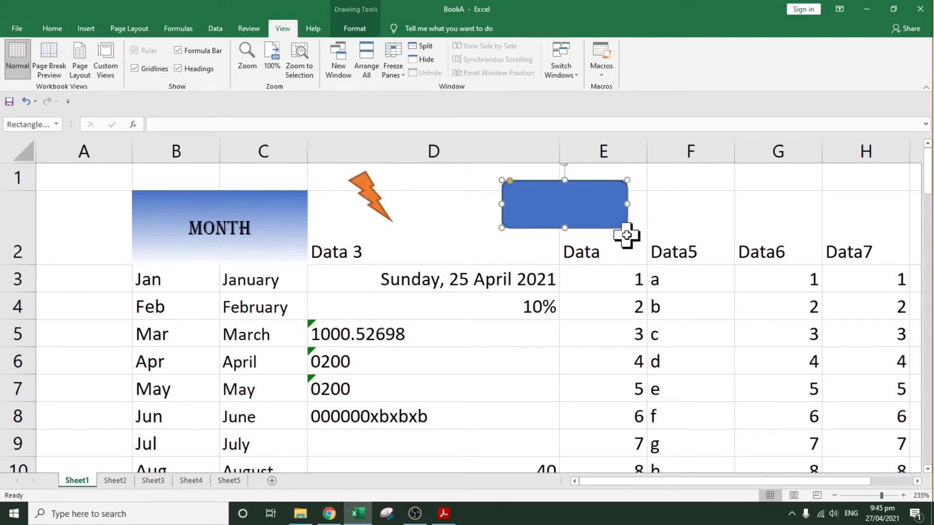
# Step: Stretch and shrink the rounded rectangle freely in both directions, and place it beside the lightning bolt in column D
pyautogui.moveTo(632, 235); pyautogui.dragTo(736, 401)
pyautogui.moveTo(737, 291); pyautogui.dragTo(594, 291)
pyautogui.moveTo(594, 401); pyautogui.dragTo(553, 214)
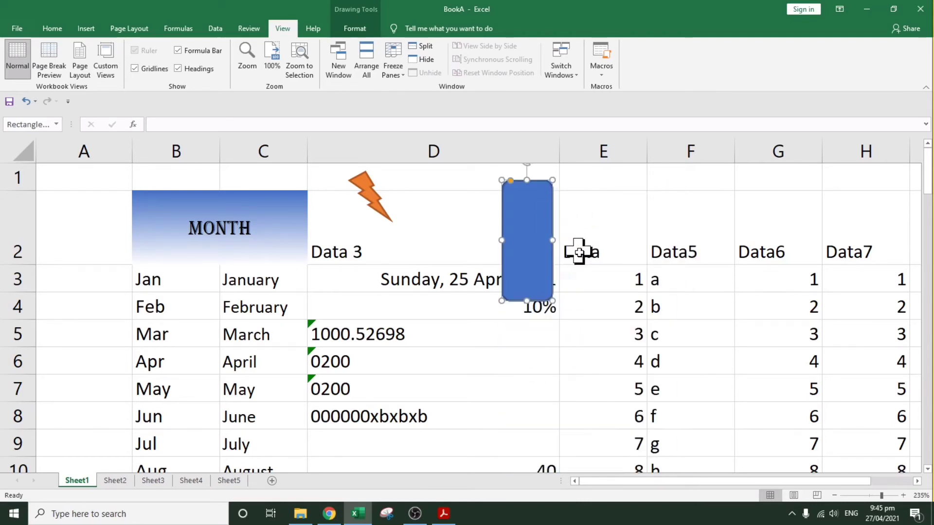
pyautogui.moveTo(531, 300); pyautogui.dragTo(435, 199)
pyautogui.moveTo(459, 229); pyautogui.dragTo(553, 277)
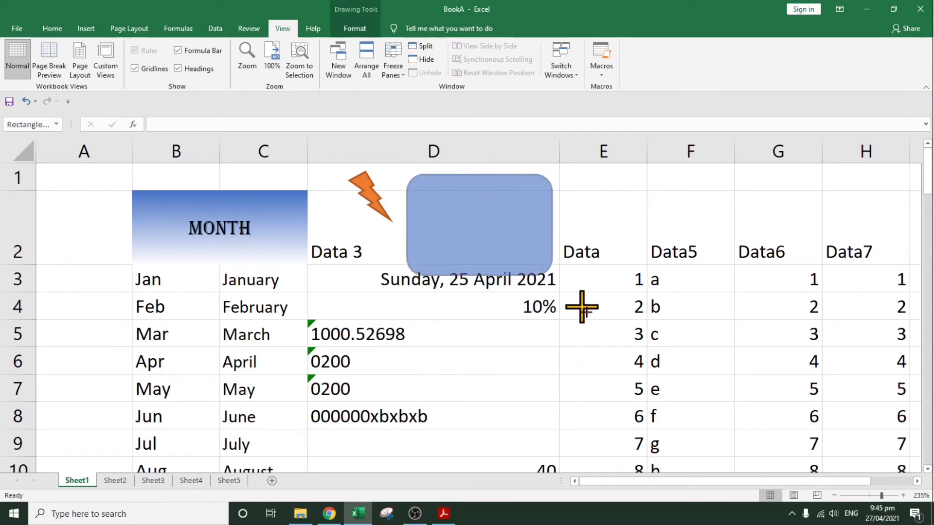
pyautogui.moveTo(582, 306); pyautogui.dragTo(531, 289)
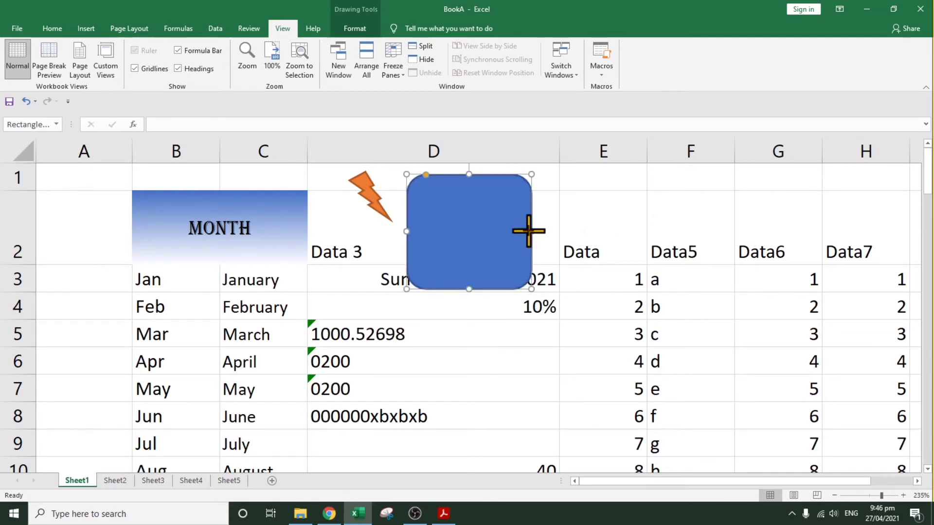
# Step: Resize the rounded rectangle by its side, bottom edge and corner to about 1.61 cm high and 1.77 cm wide
pyautogui.moveTo(529, 231)
pyautogui.mouseDown()
pyautogui.moveTo(694, 252)
pyautogui.moveTo(462, 269)
pyautogui.moveTo(646, 311)
pyautogui.moveTo(738, 299)
pyautogui.moveTo(444, 293)
pyautogui.moveTo(726, 293)
pyautogui.moveTo(497, 223)
pyautogui.moveTo(559, 229)
pyautogui.moveTo(526, 233)
pyautogui.moveTo(768, 234)
pyautogui.moveTo(459, 235)
pyautogui.moveTo(767, 244)
pyautogui.moveTo(532, 229)
pyautogui.mouseUp()
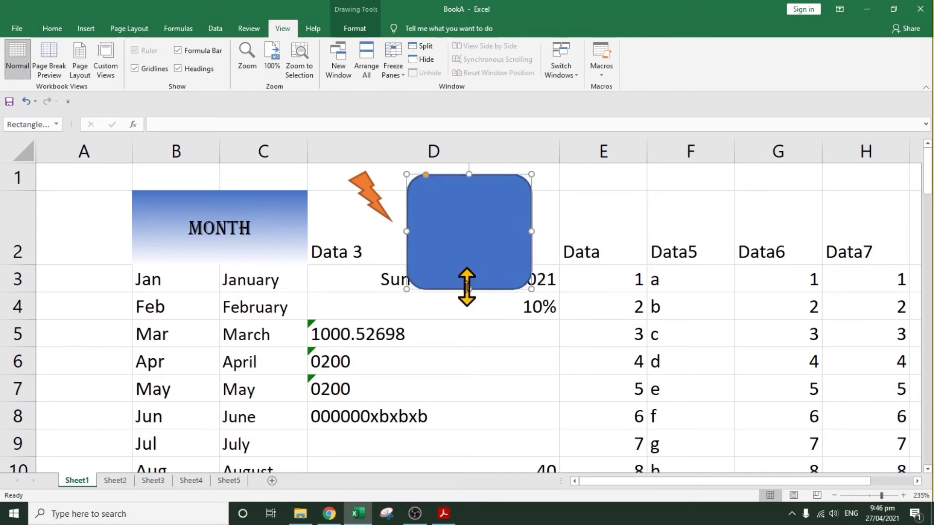
pyautogui.moveTo(466, 290); pyautogui.dragTo(470, 272)
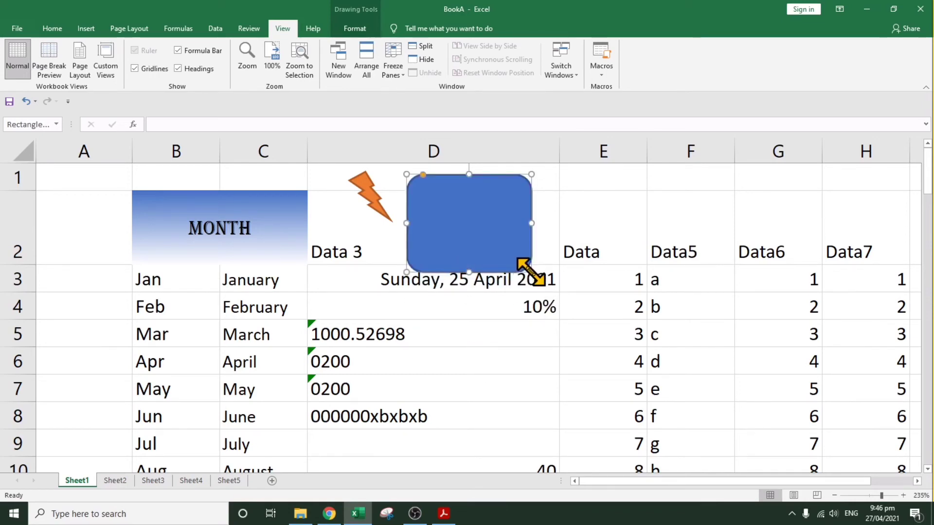
pyautogui.moveTo(531, 272); pyautogui.dragTo(473, 252)
pyautogui.moveTo(473, 214); pyautogui.dragTo(493, 217)
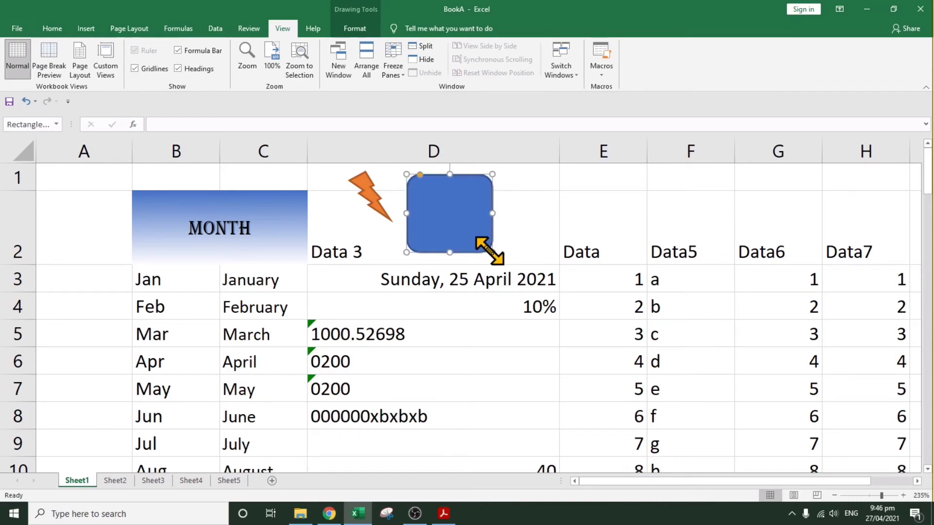
pyautogui.moveTo(490, 250); pyautogui.dragTo(540, 352)
pyautogui.moveTo(599, 349); pyautogui.dragTo(499, 228)
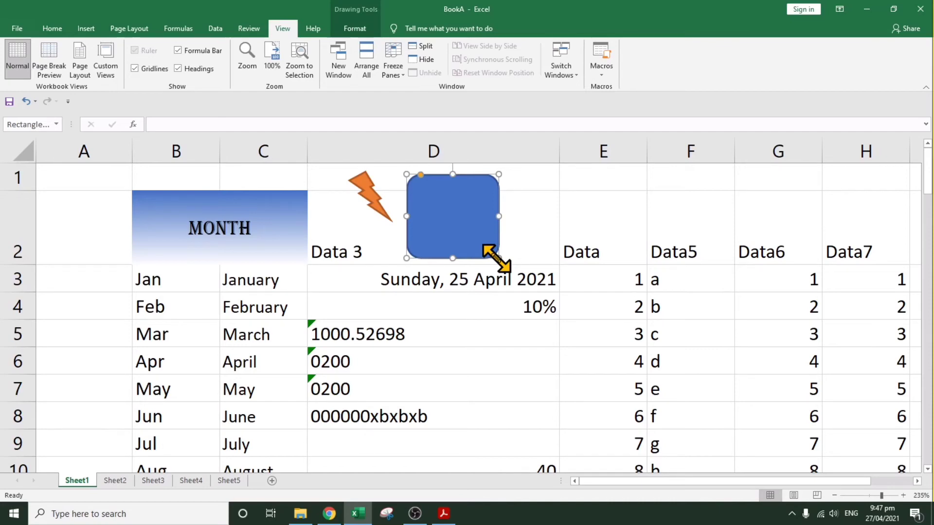
# Step: Open the rounded rectangle's size properties and set both its height and width to 2 cm
pyautogui.rightClick(468, 227)
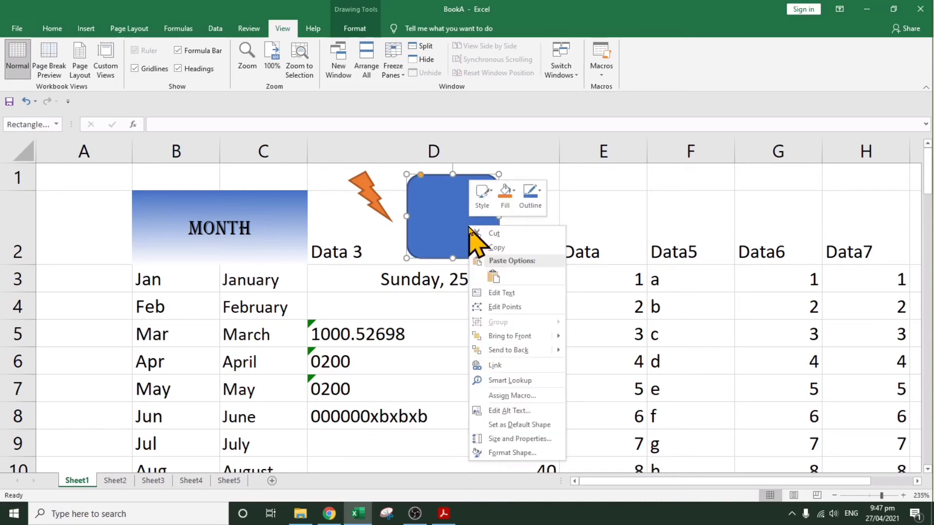
pyautogui.click(547, 440)
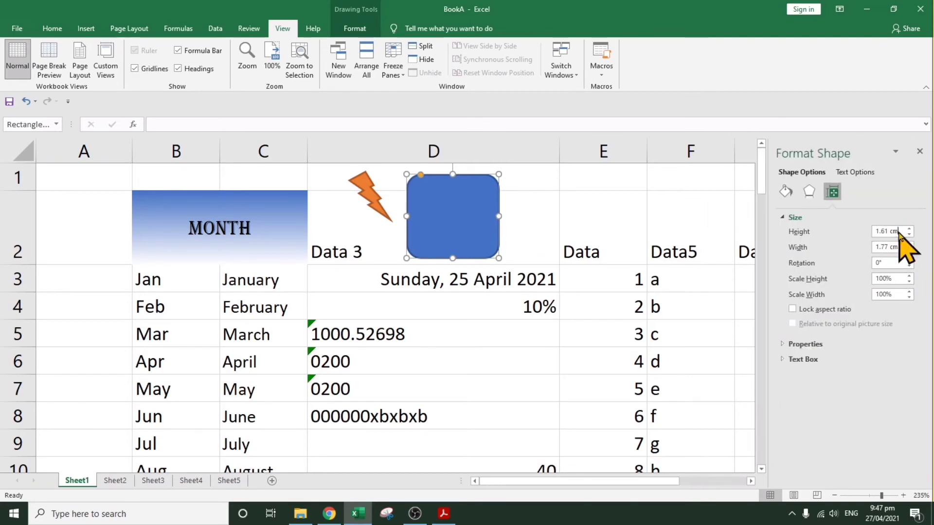
pyautogui.click(899, 232)
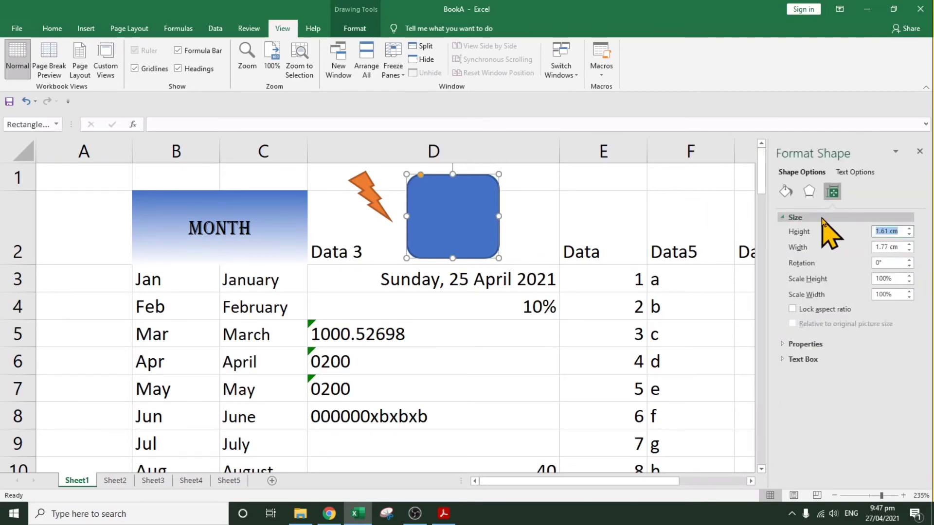
pyautogui.write('2')
pyautogui.press('Tab')
pyautogui.write('2')
pyautogui.press('Tab')
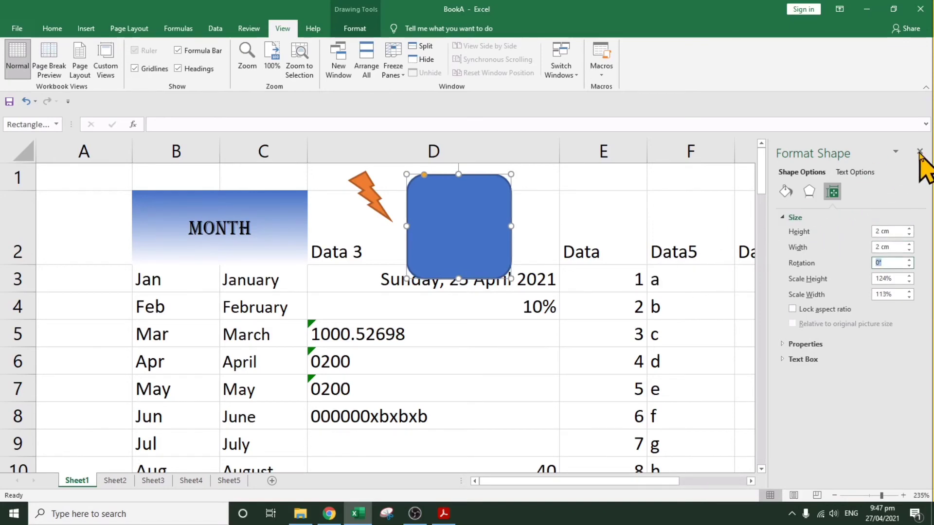
# Step: Enlarge the rounded square proportionally to about 3.88 cm per side and scale it back to about 2 cm
pyautogui.click(511, 277)
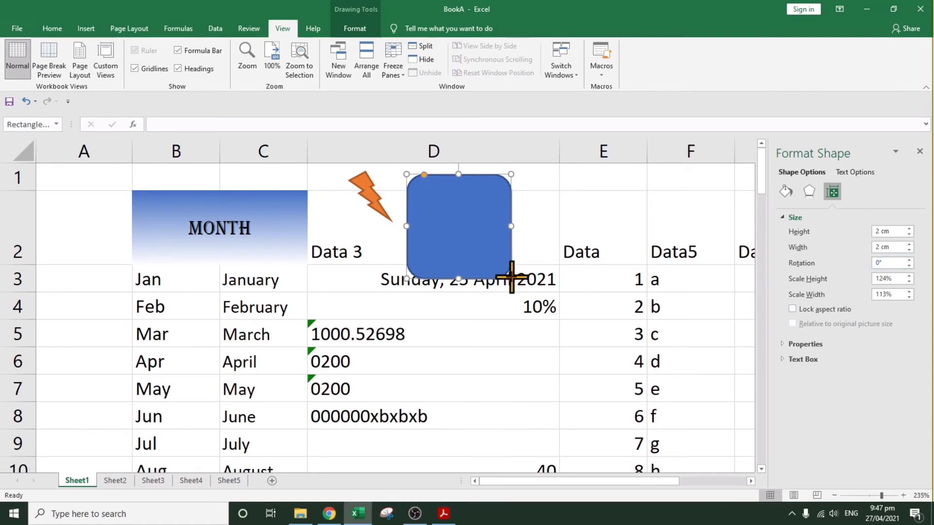
pyautogui.moveTo(513, 280); pyautogui.dragTo(579, 348)
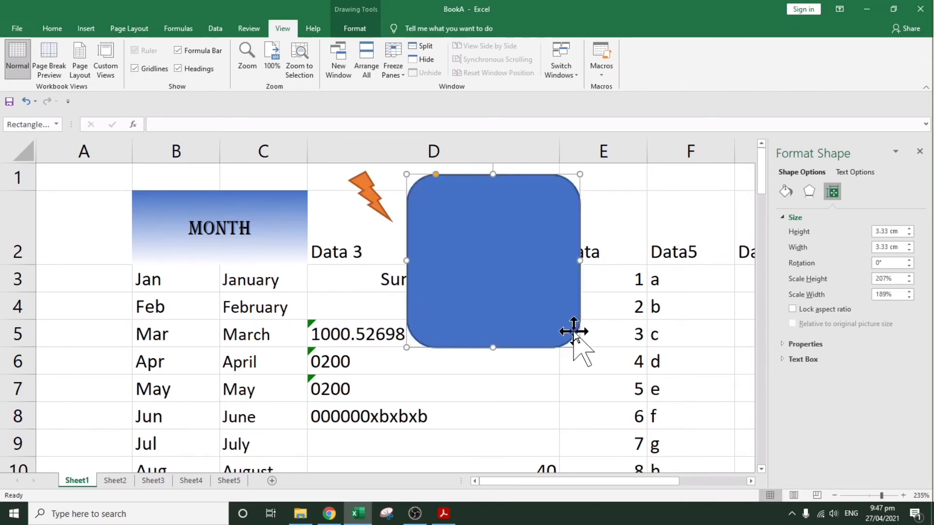
pyautogui.moveTo(579, 347); pyautogui.dragTo(608, 376)
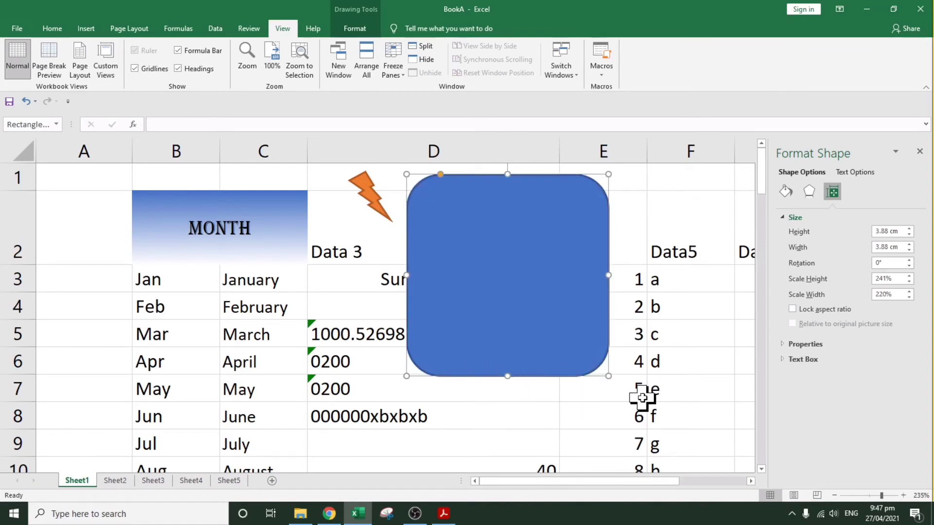
pyautogui.moveTo(612, 375); pyautogui.dragTo(512, 278)
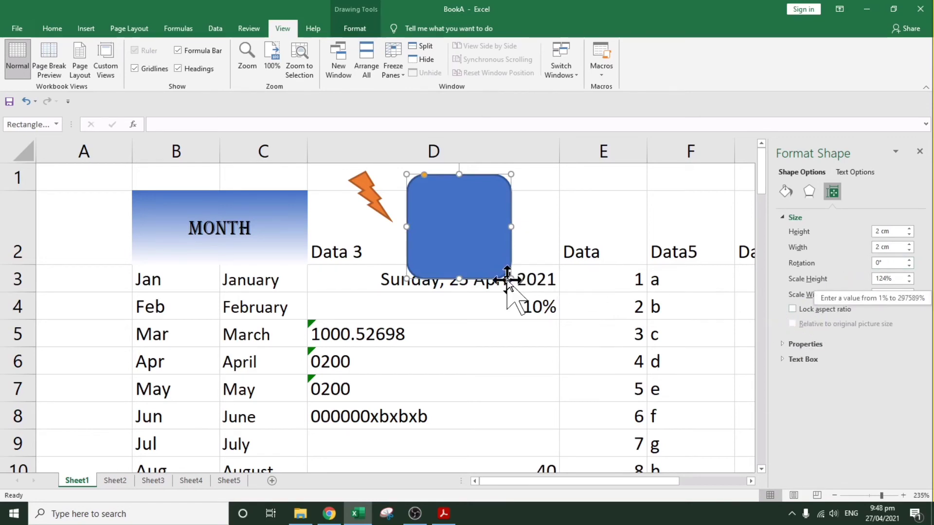
# Step: Shrink the rounded square proportionally to about 1.76 cm per side and lock its aspect ratio
pyautogui.moveTo(512, 280); pyautogui.dragTo(497, 266)
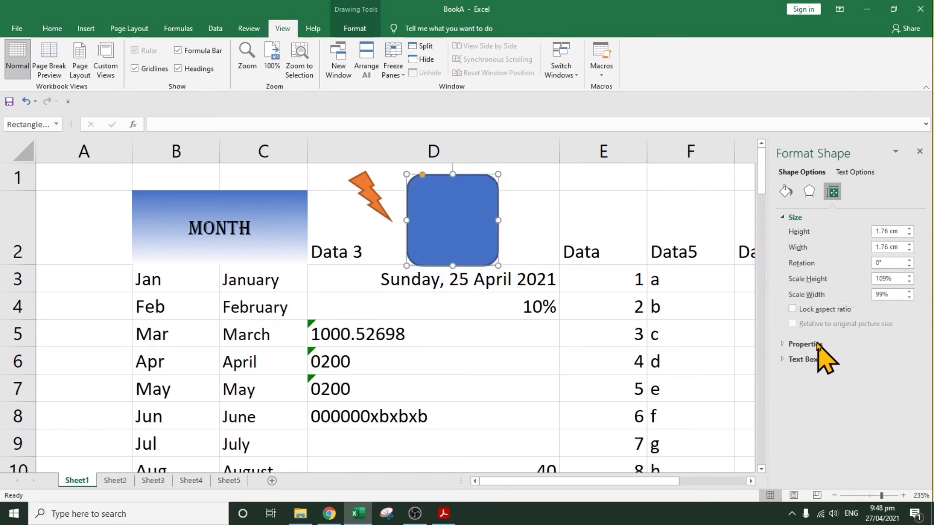
pyautogui.click(792, 314)
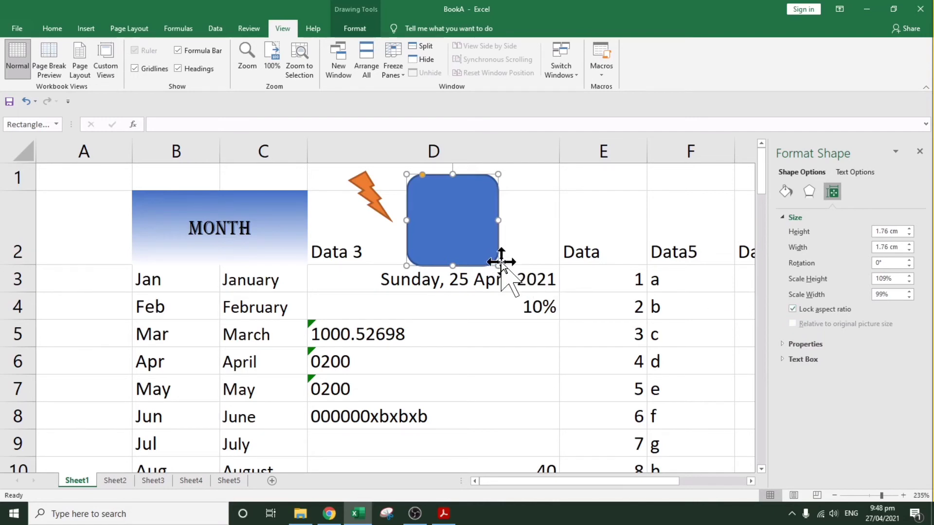
# Step: Enlarge and shrink the rounded square proportionally by its corner, ending at about 2.27 cm per side
pyautogui.moveTo(498, 265); pyautogui.dragTo(504, 223)
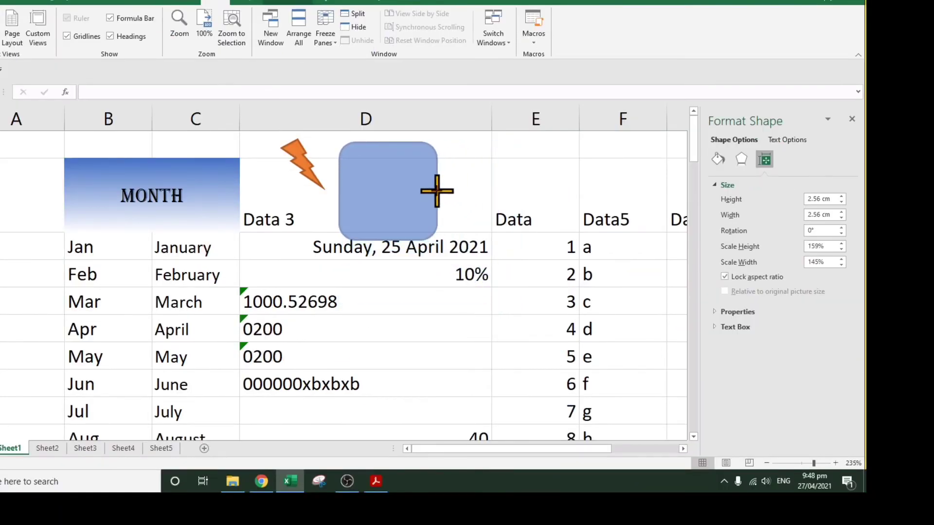
pyautogui.moveTo(437, 191); pyautogui.dragTo(435, 191)
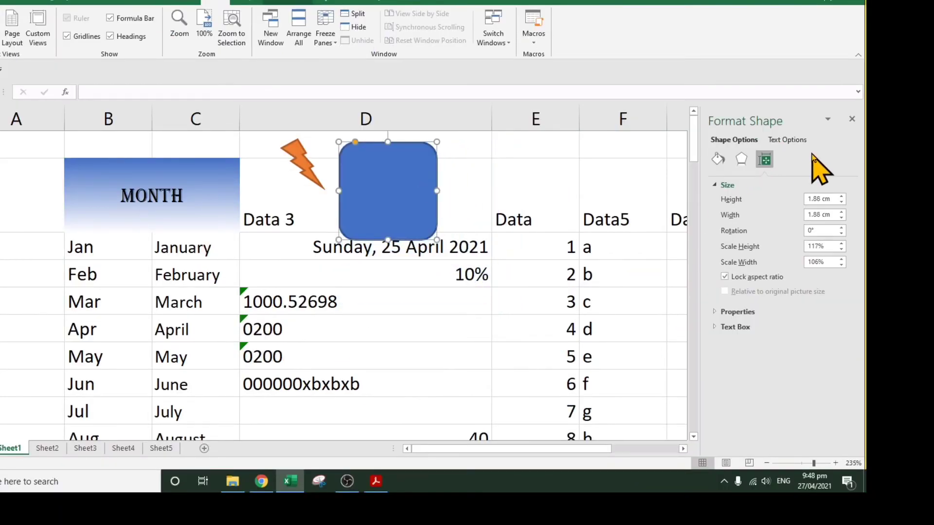
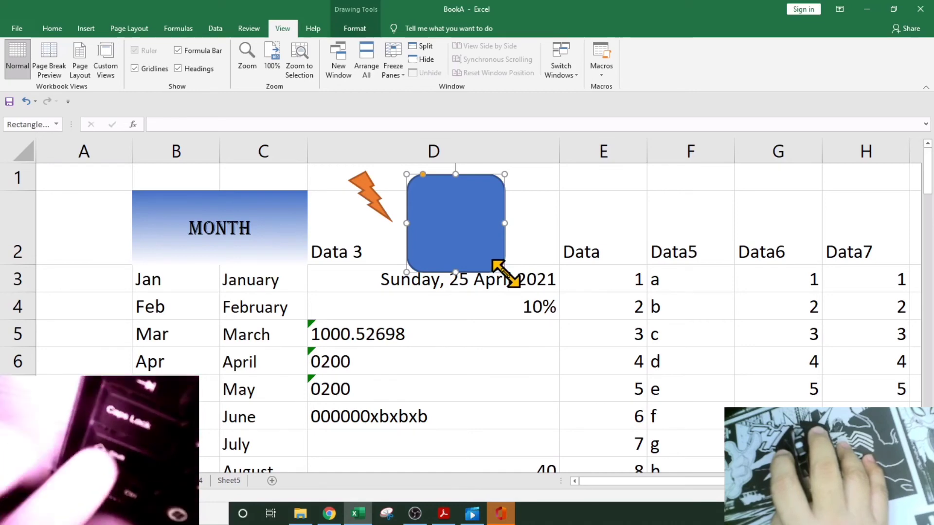
pyautogui.moveTo(504, 272); pyautogui.dragTo(568, 335)
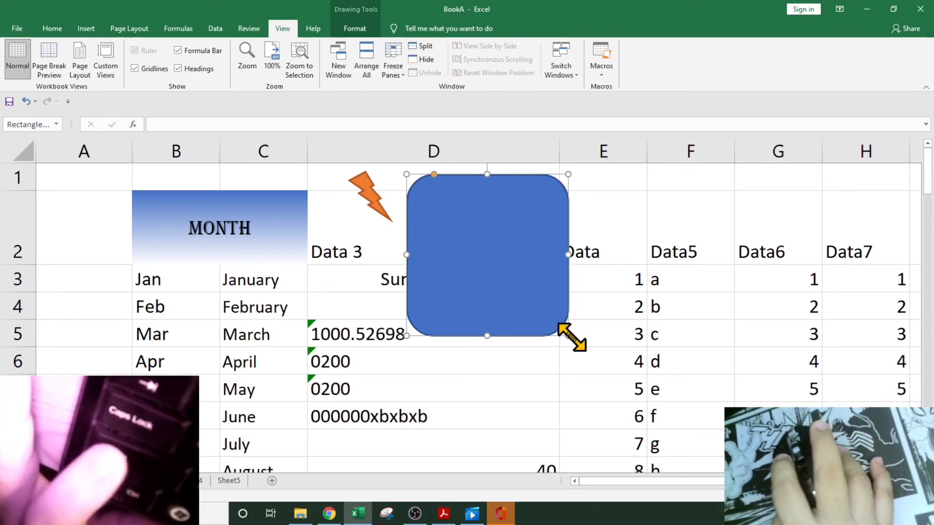
pyautogui.moveTo(571, 336); pyautogui.dragTo(546, 320)
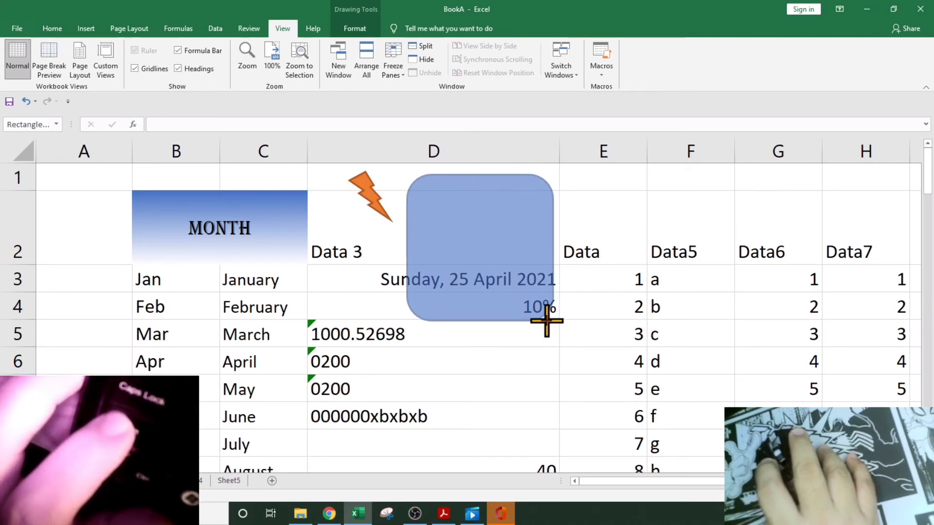
pyautogui.moveTo(547, 321); pyautogui.dragTo(593, 390)
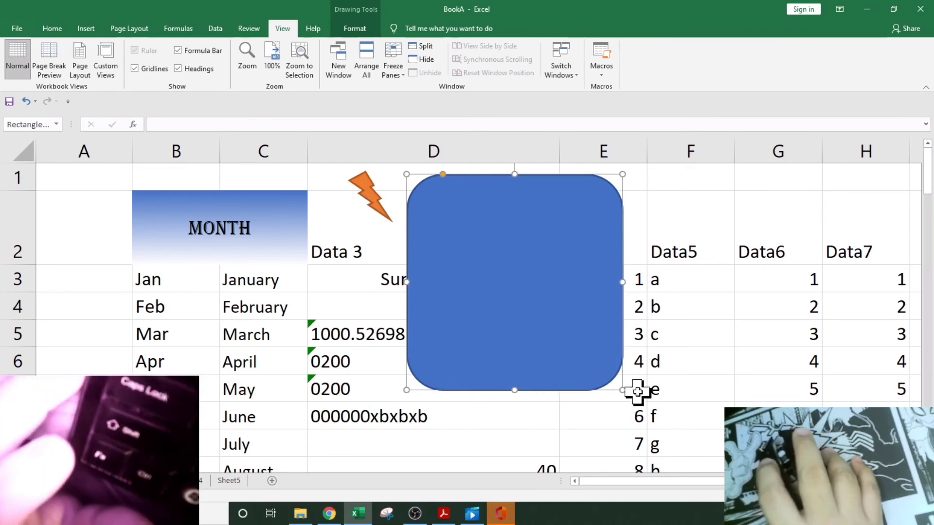
pyautogui.moveTo(620, 391); pyautogui.dragTo(524, 260)
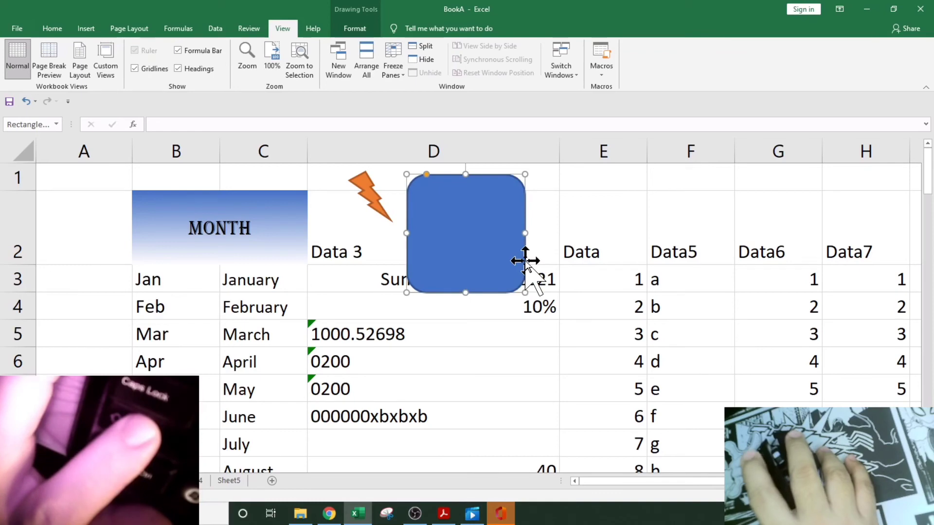
# Step: Open the rounded square's shape formatting settings, look through the effects options, and expand the fill options
pyautogui.rightClick(481, 219)
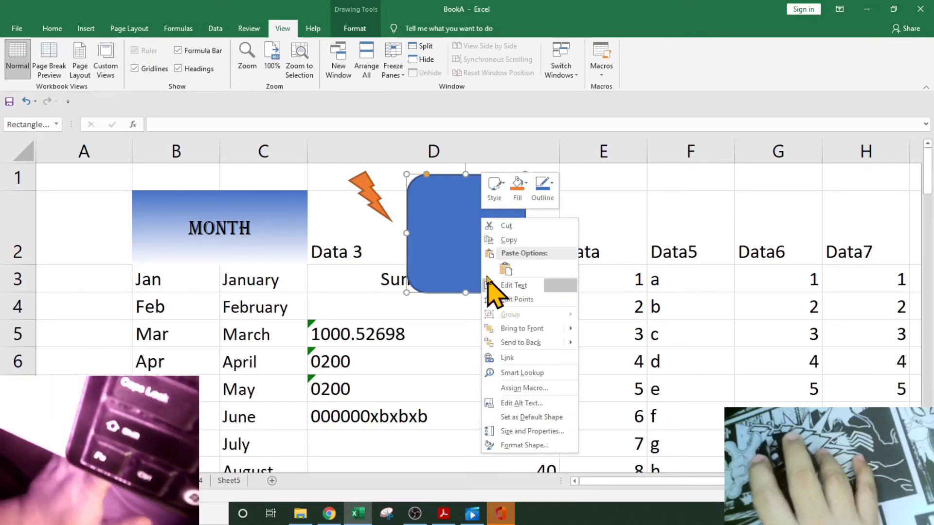
pyautogui.rightClick(466, 242)
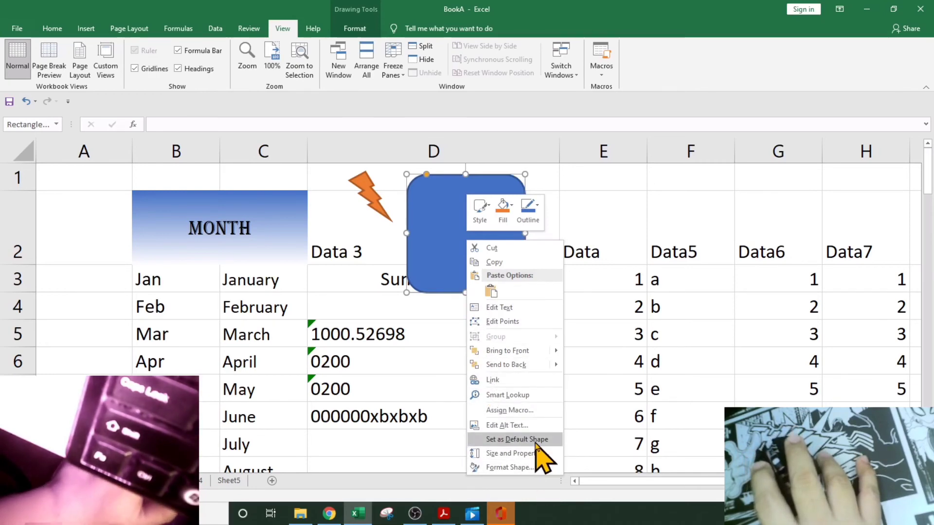
pyautogui.click(521, 466)
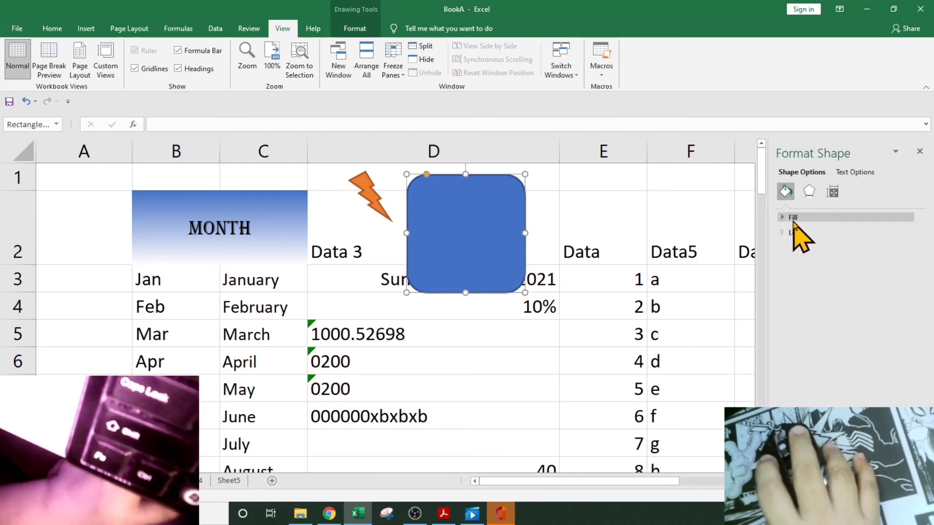
pyautogui.click(832, 193)
pyautogui.click(814, 194)
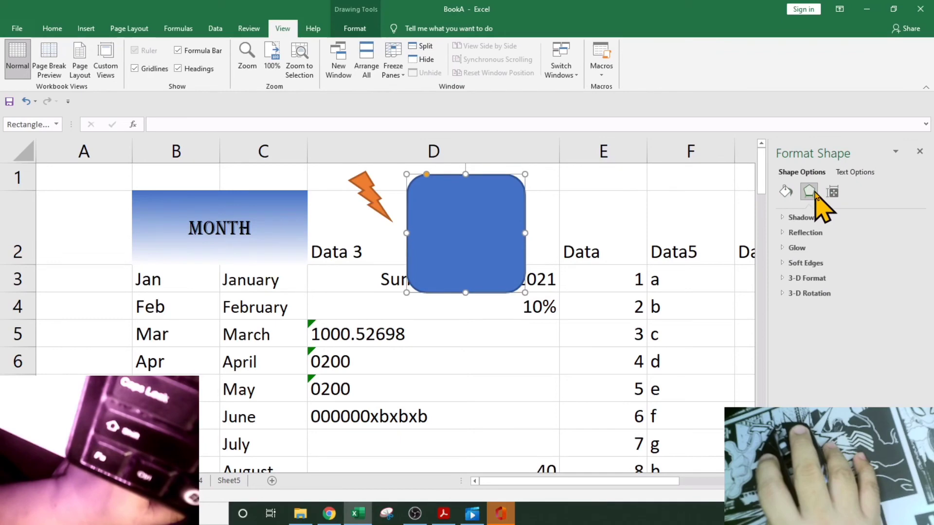
pyautogui.click(786, 192)
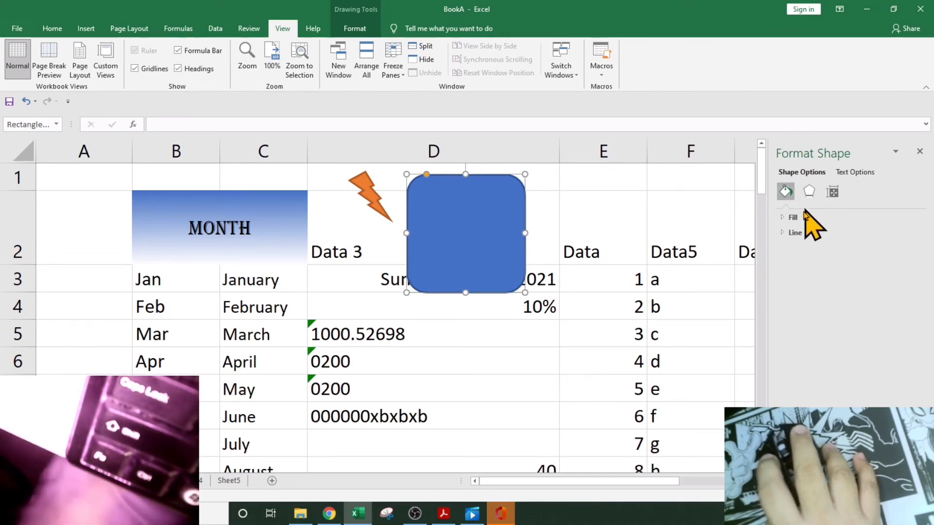
pyautogui.click(801, 218)
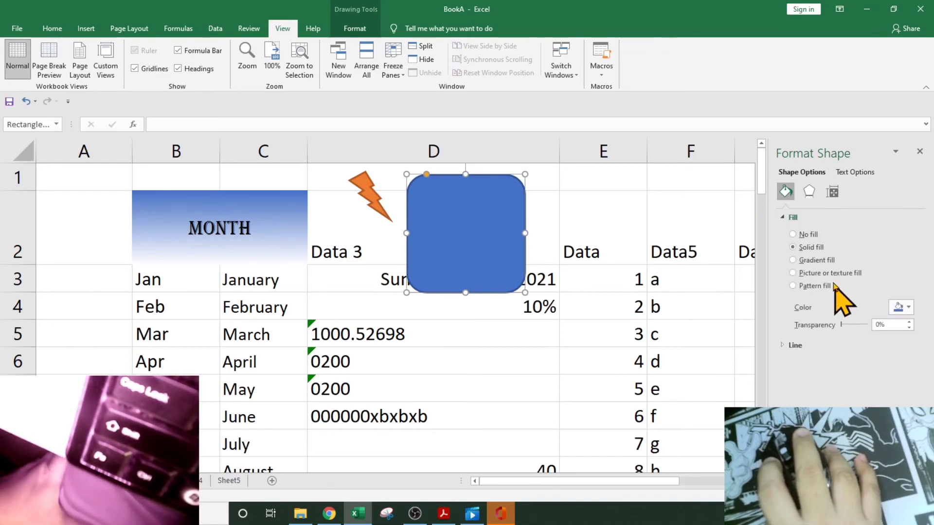
# Step: Try no fill and solid fill on the rounded square, and switch it to a gradient fill with the dark blue radial preset
pyautogui.click(811, 236)
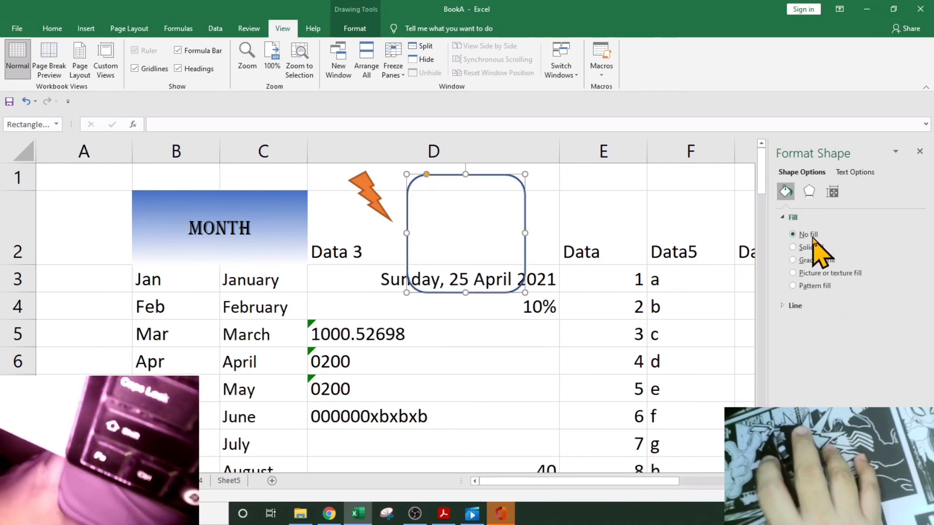
pyautogui.click(812, 248)
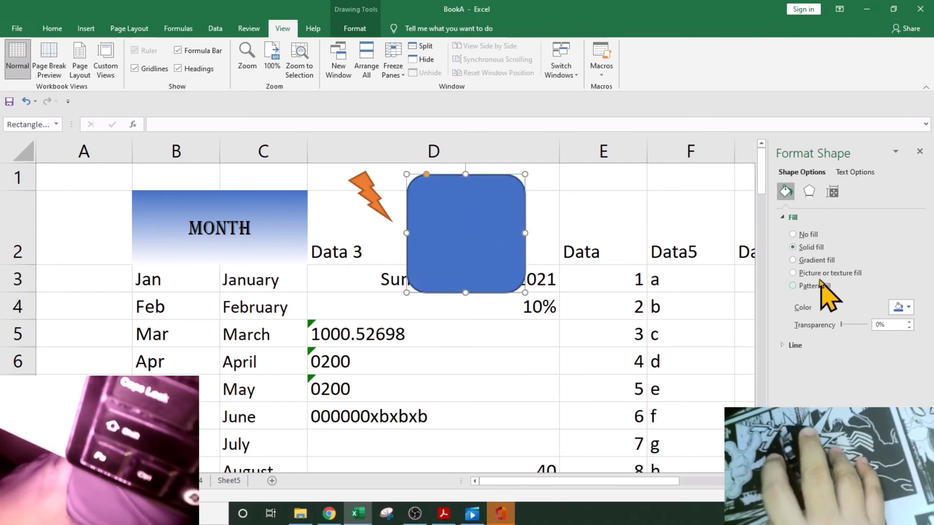
pyautogui.click(793, 261)
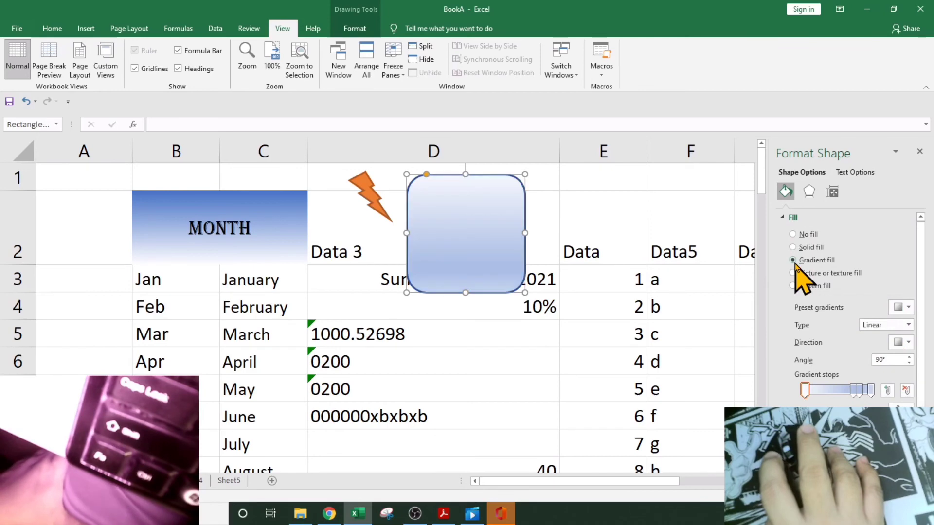
pyautogui.click(903, 307)
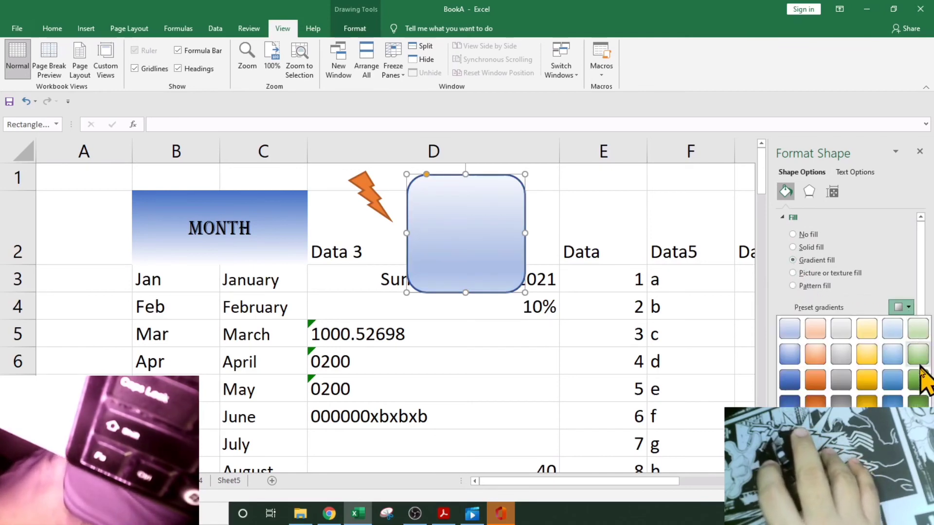
pyautogui.click(788, 402)
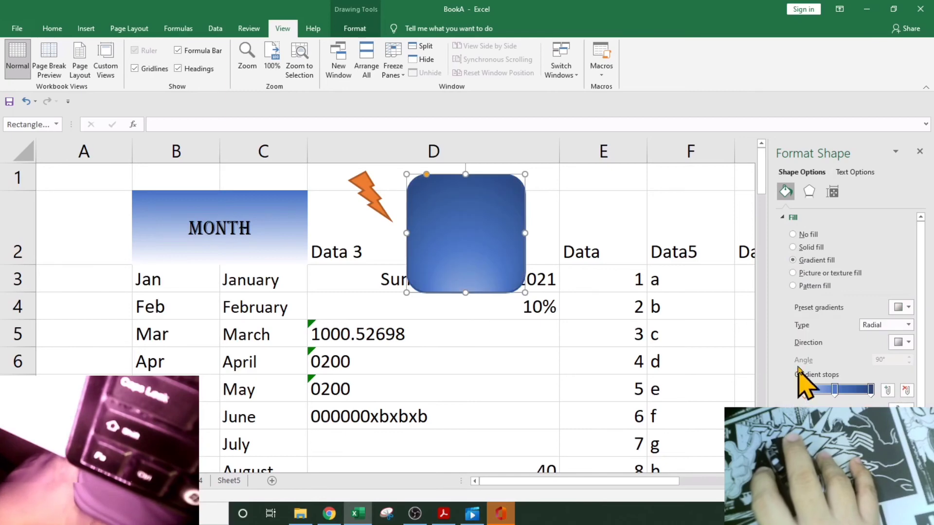
# Step: Apply a light blue preset gradient to the rounded square and change its gradient type to Linear
pyautogui.click(906, 308)
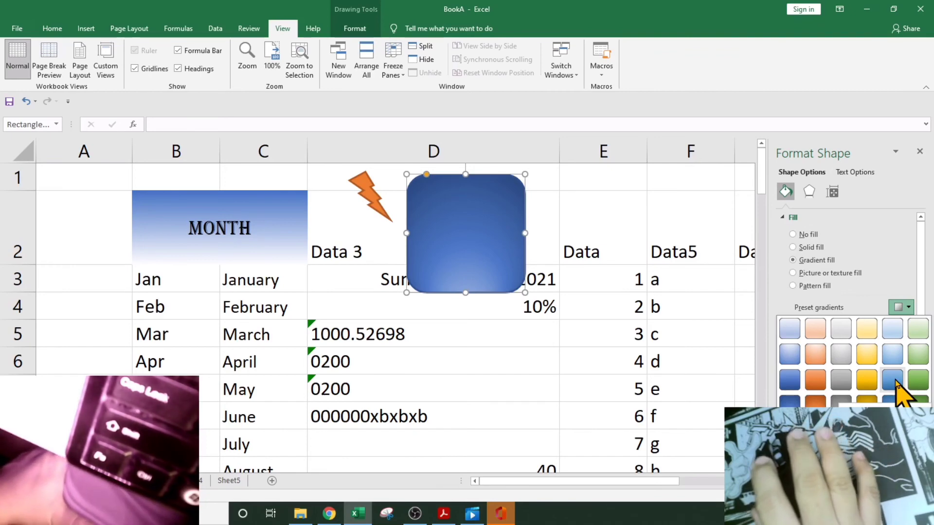
pyautogui.click(891, 366)
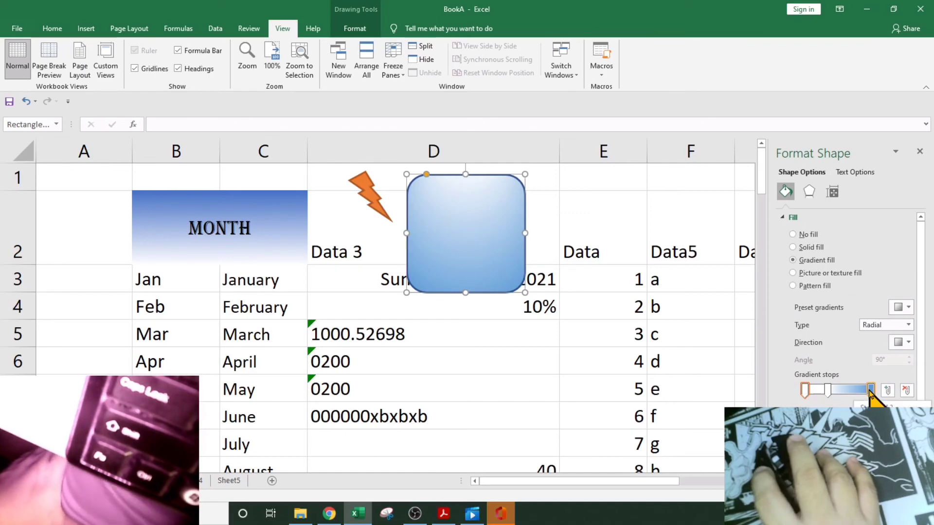
pyautogui.click(906, 307)
pyautogui.click(884, 278)
pyautogui.click(907, 325)
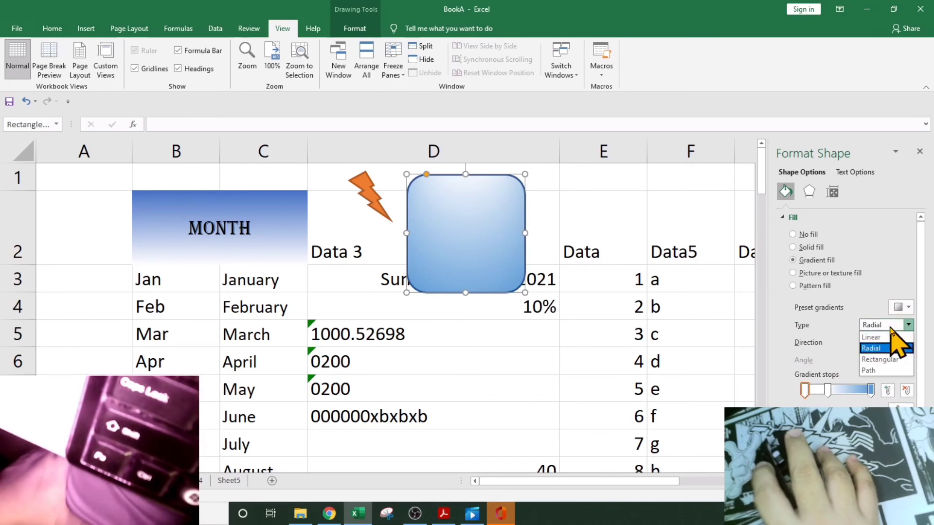
pyautogui.click(880, 359)
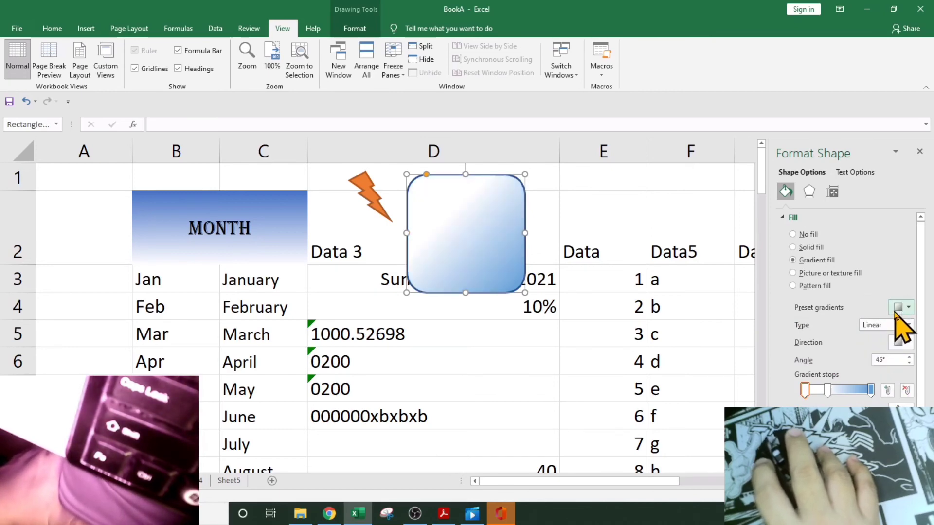
# Step: Apply the white-to-blue preset gradient to the rounded square and try the Rectangular and Linear gradient types
pyautogui.click(908, 307)
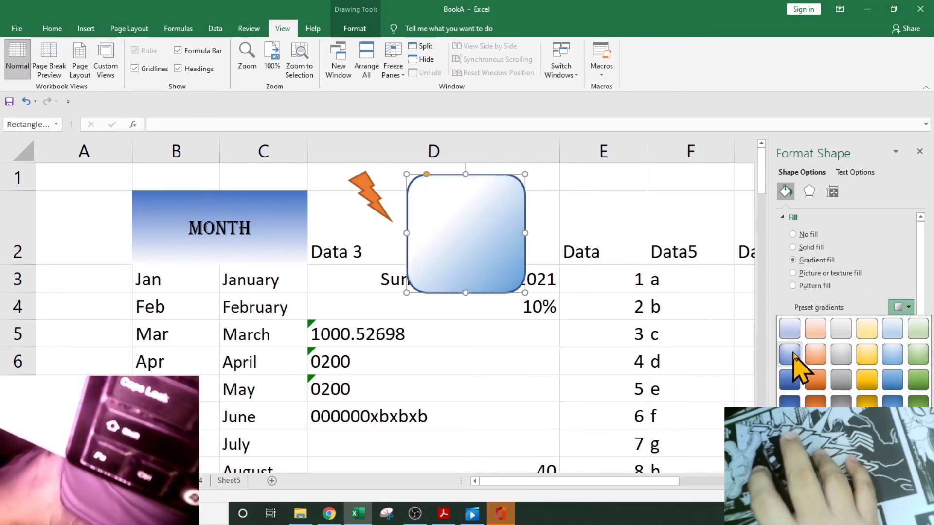
pyautogui.click(793, 365)
pyautogui.click(908, 308)
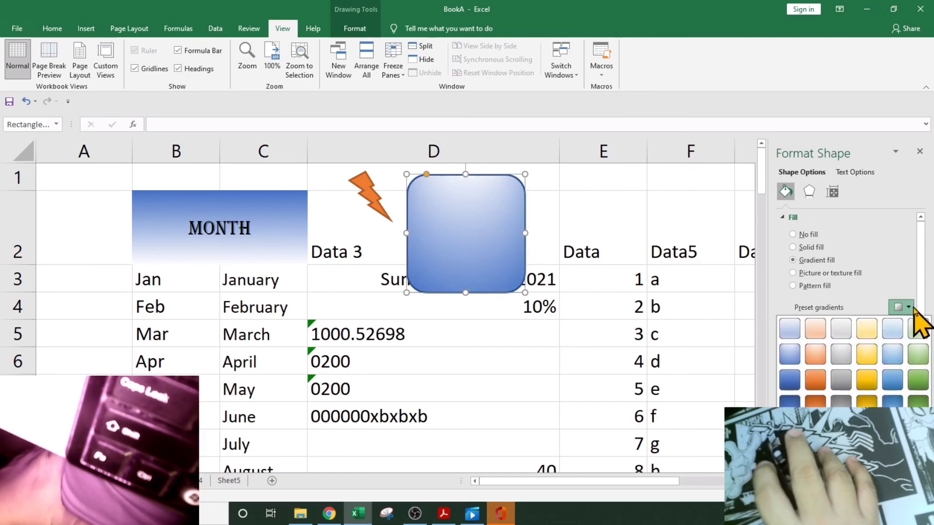
pyautogui.click(909, 308)
pyautogui.click(885, 325)
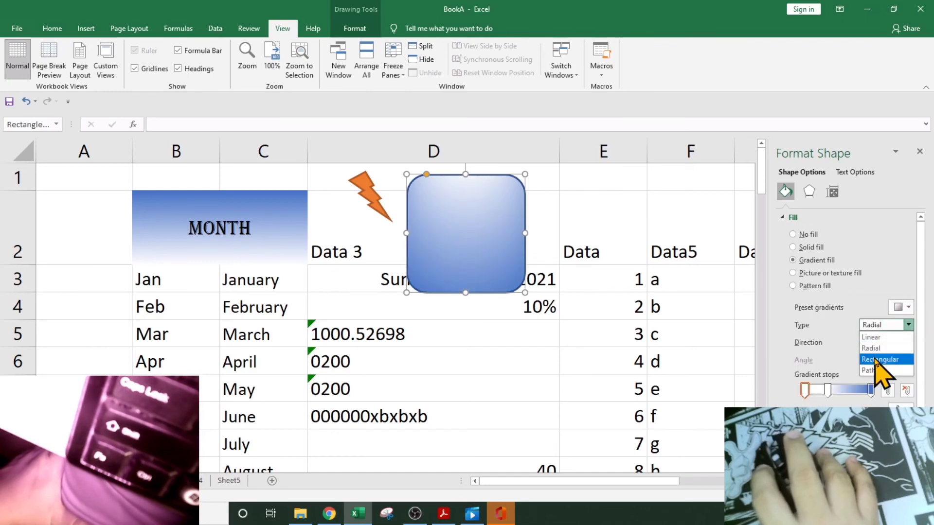
pyautogui.click(881, 359)
pyautogui.click(900, 325)
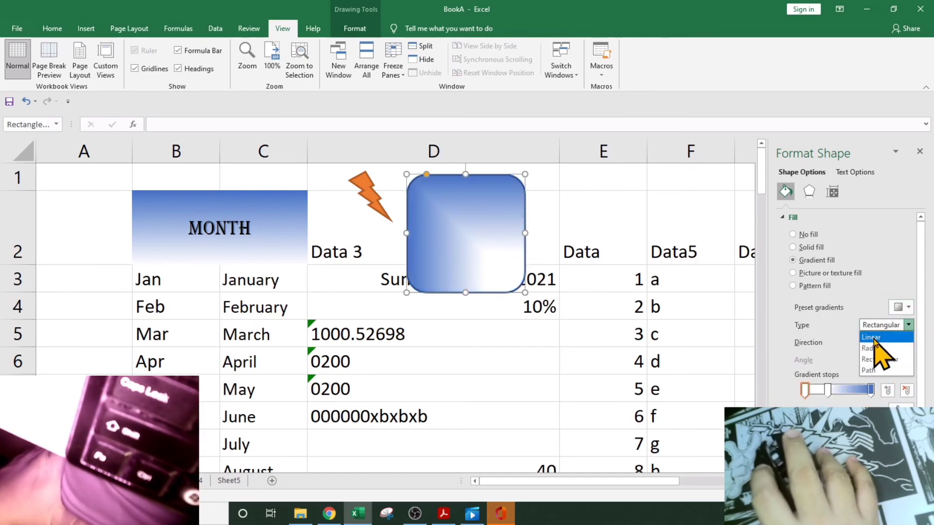
pyautogui.click(881, 333)
# Step: Apply the darker blue preset gradient from the fifth colour column to the rounded square and set its type to Linear
pyautogui.click(904, 309)
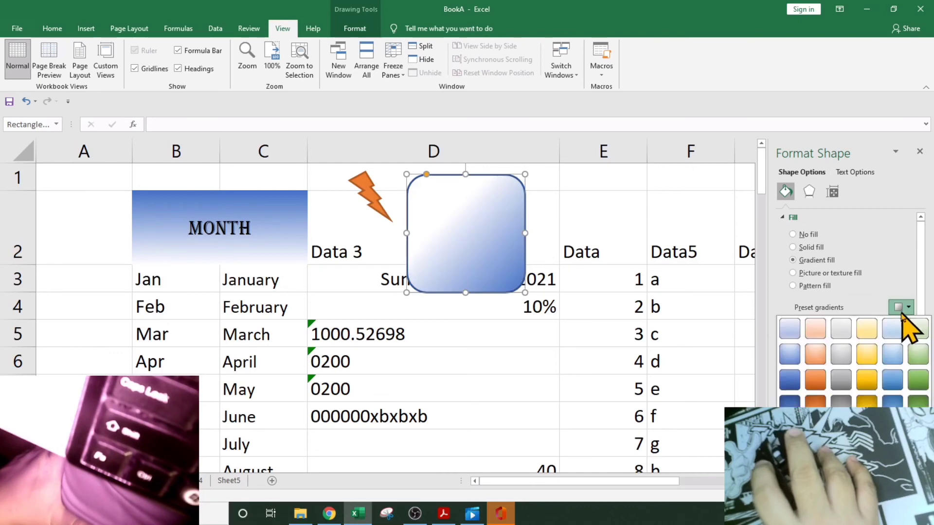
pyautogui.click(894, 405)
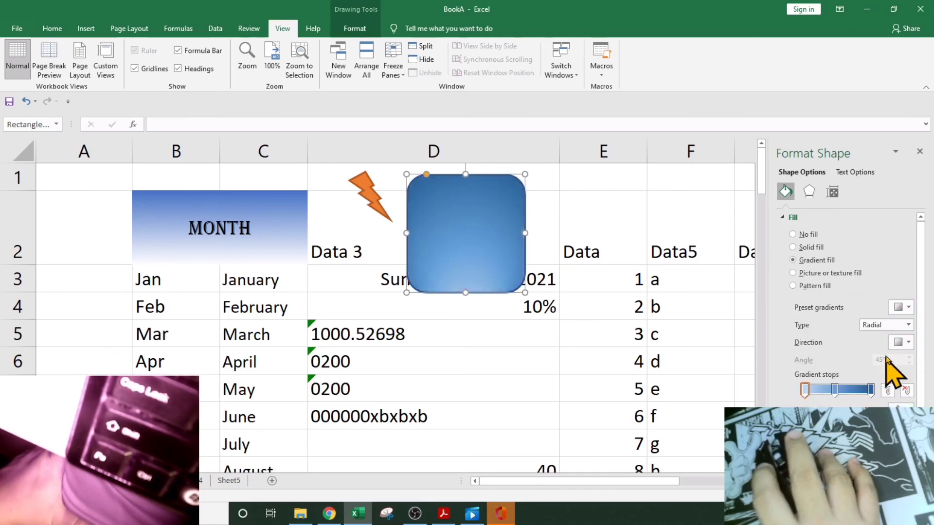
pyautogui.click(888, 326)
pyautogui.click(879, 337)
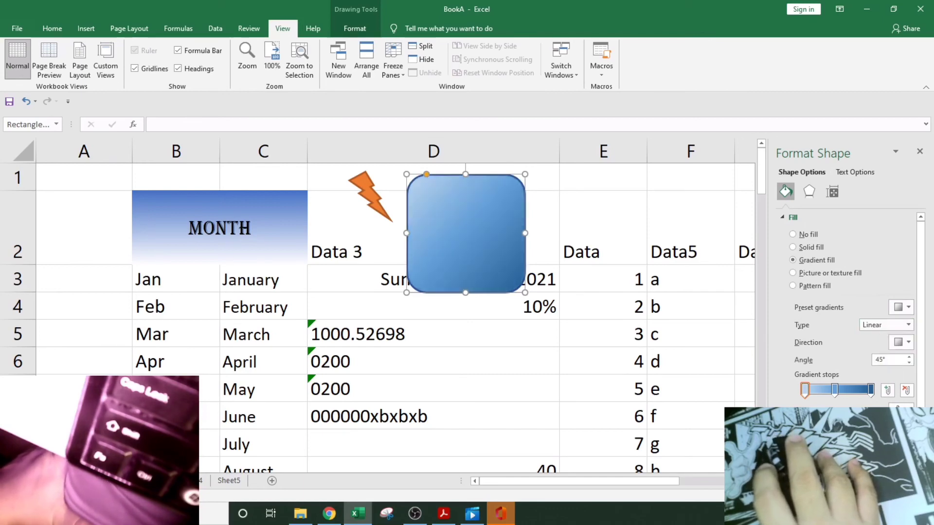
# Step: Rotate the rounded square's linear gradient to an angle of 240°
pyautogui.click(909, 363)
pyautogui.click(909, 359)
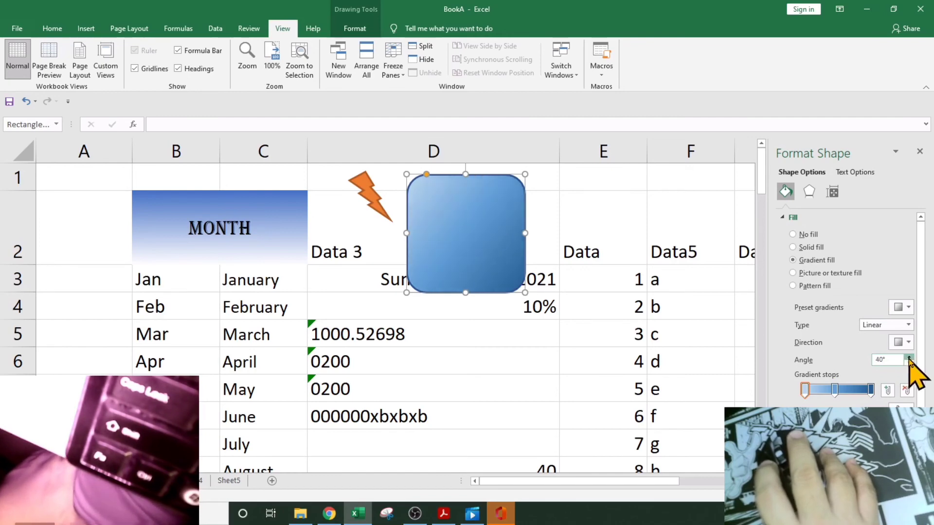
pyautogui.click(909, 359)
pyautogui.click(909, 359)
pyautogui.click(909, 358)
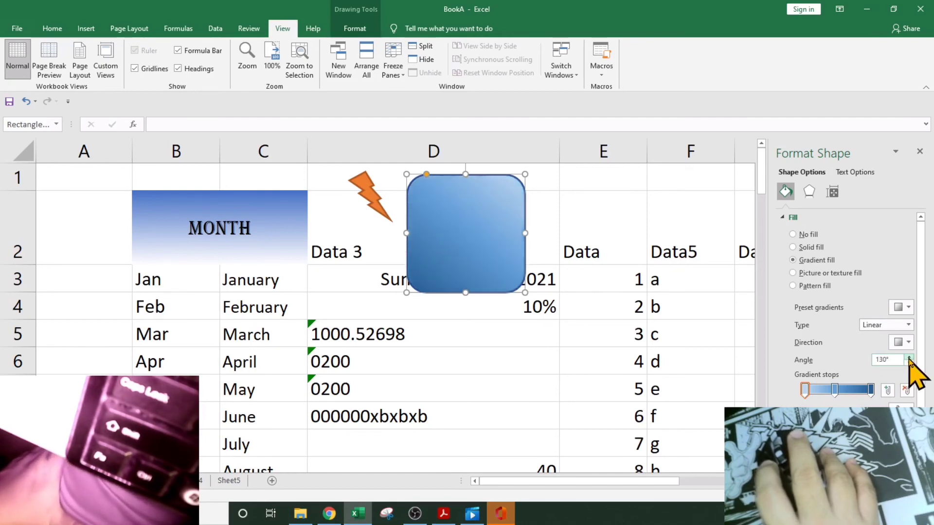
pyautogui.click(909, 359)
pyautogui.click(909, 358)
pyautogui.click(909, 359)
pyautogui.click(909, 359)
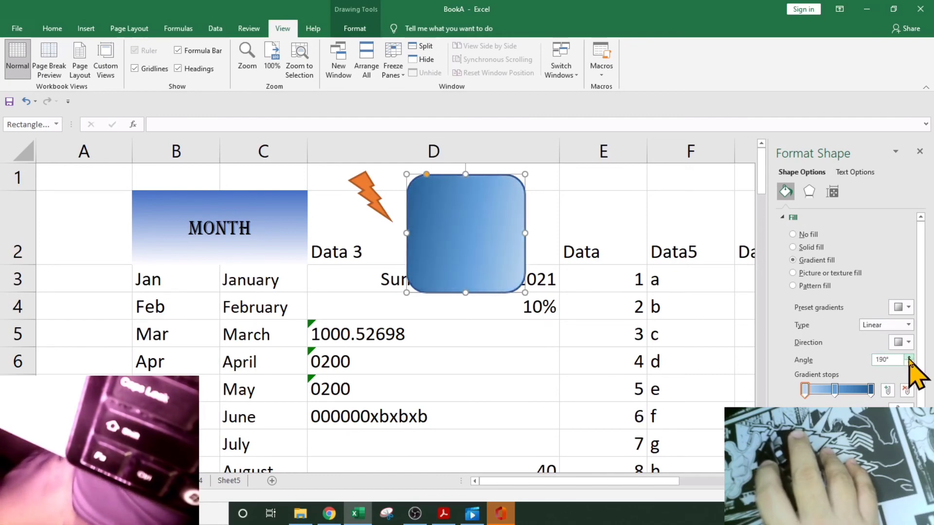
pyautogui.click(909, 358)
pyautogui.click(909, 358)
pyautogui.click(909, 358)
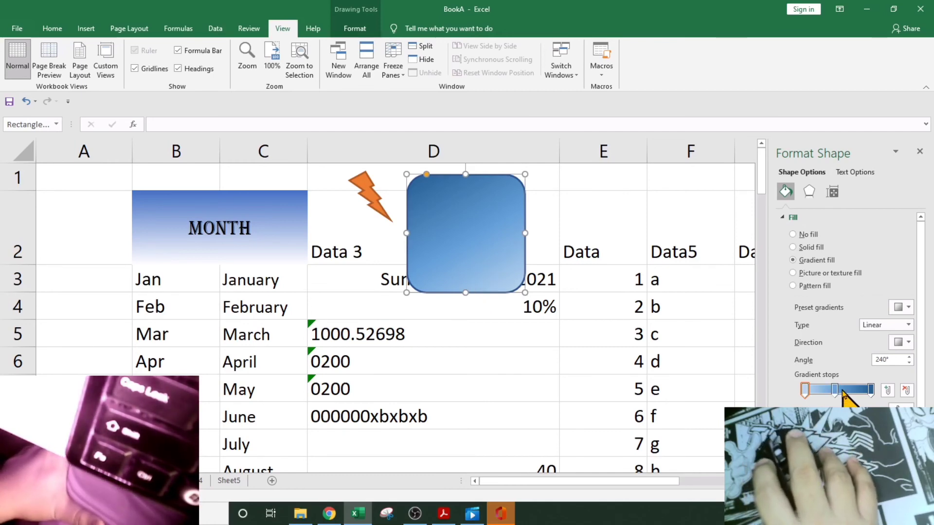
# Step: Shift the middle gradient stop slightly toward the dark end and open the rounded square's size settings
pyautogui.moveTo(835, 390)
pyautogui.mouseDown()
pyautogui.moveTo(853, 392)
pyautogui.moveTo(820, 392)
pyautogui.moveTo(837, 392)
pyautogui.mouseUp()
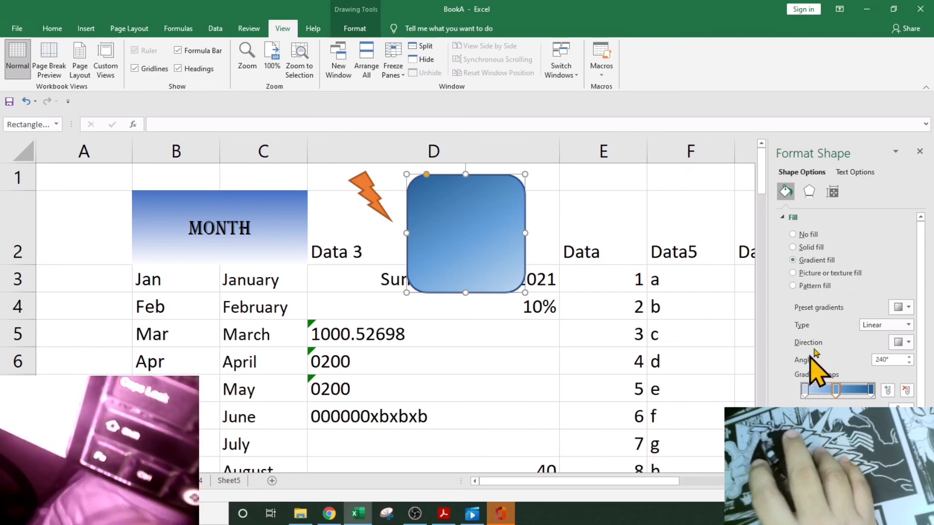
pyautogui.click(833, 192)
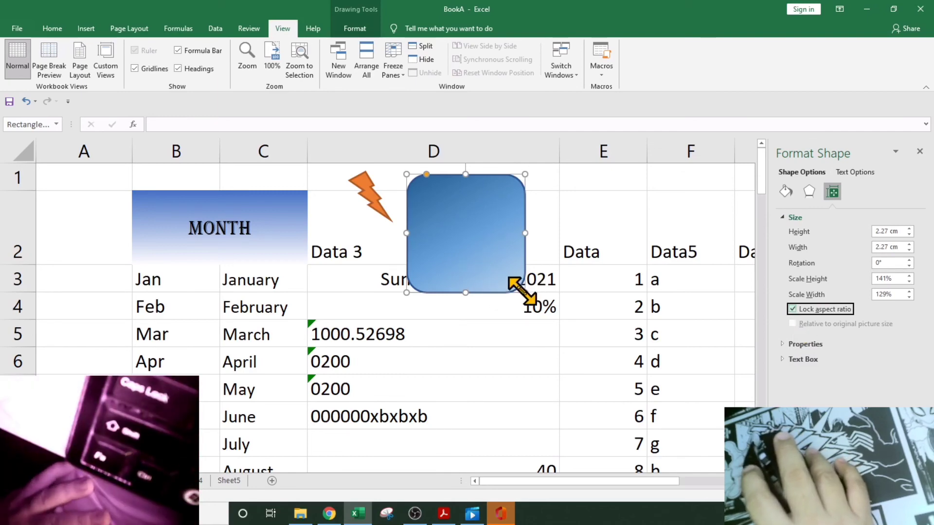
# Step: With the aspect ratio locked, enlarge the rounded square to about 3.42 cm, and shrink it to about 1.99 cm per side
pyautogui.moveTo(521, 291); pyautogui.dragTo(584, 352)
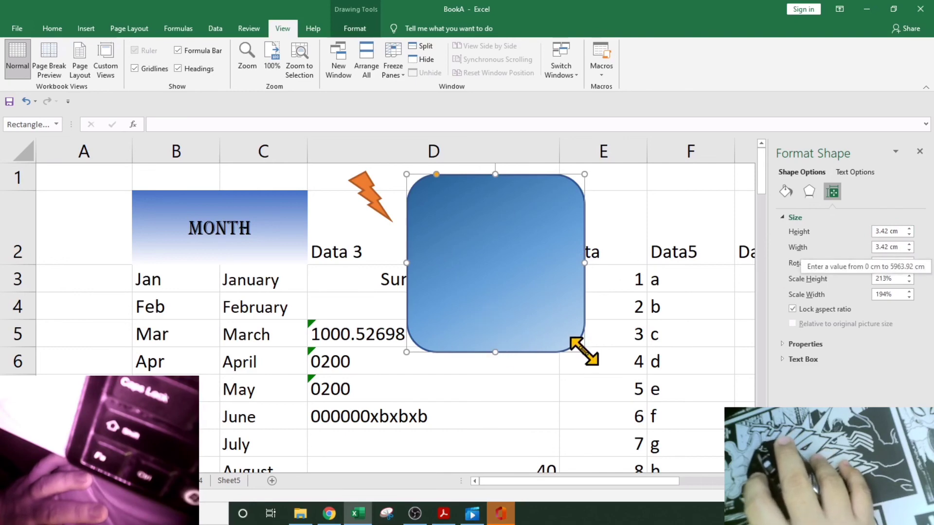
pyautogui.moveTo(585, 352); pyautogui.dragTo(510, 262)
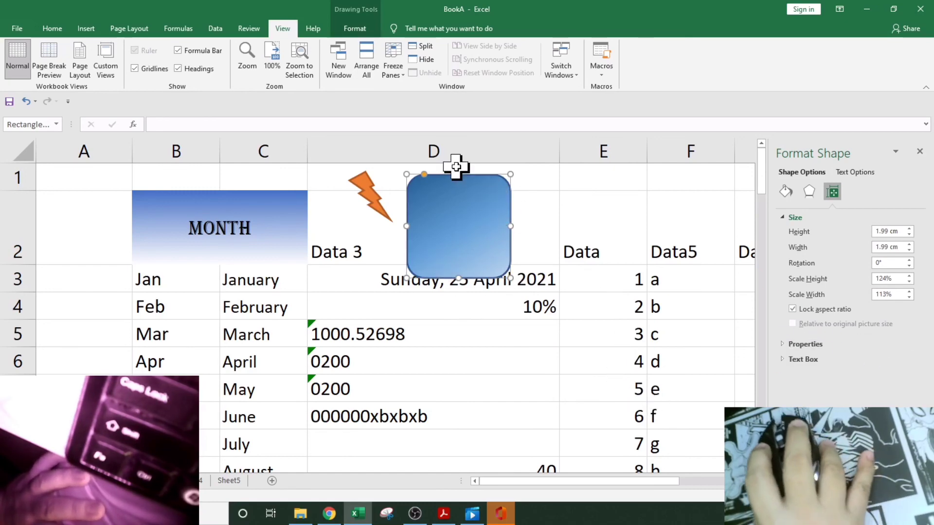
# Step: Unlock the rounded square's aspect ratio and stretch it freely to about 5.17 cm wide, ending at about 2.71 cm high by 2.64 cm wide
pyautogui.click(807, 312)
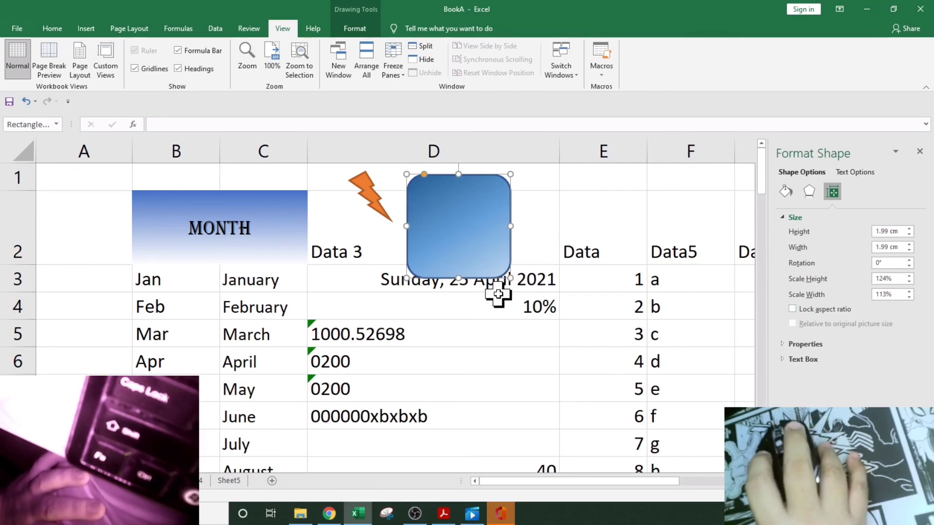
pyautogui.moveTo(521, 277); pyautogui.dragTo(676, 296)
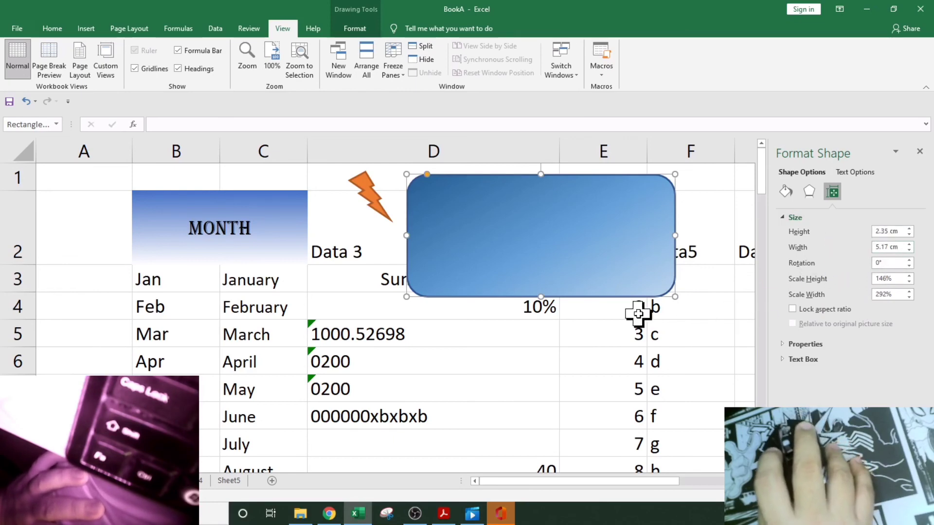
pyautogui.moveTo(676, 298); pyautogui.dragTo(544, 315)
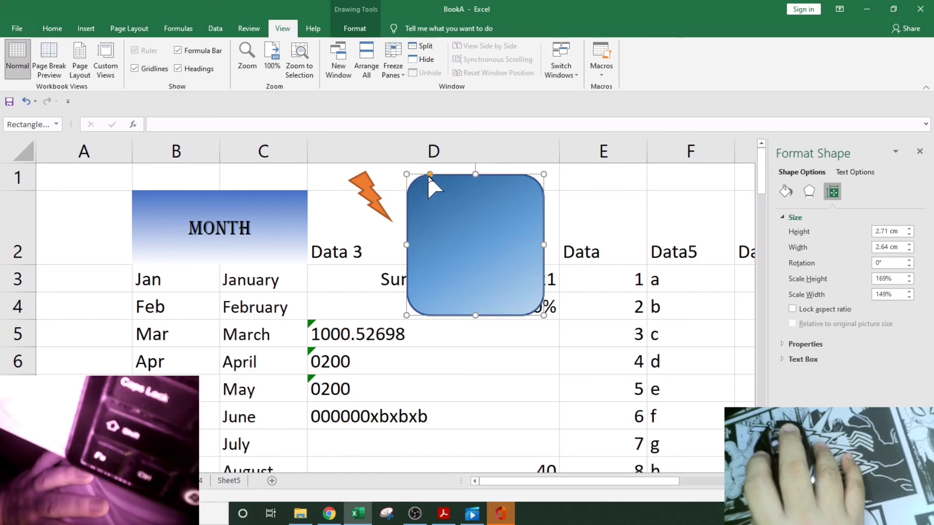
# Step: Move the rounded square down over rows 3 to 6 across columns D and E and try adjusting its corner rounding
pyautogui.moveTo(452, 212); pyautogui.dragTo(511, 305)
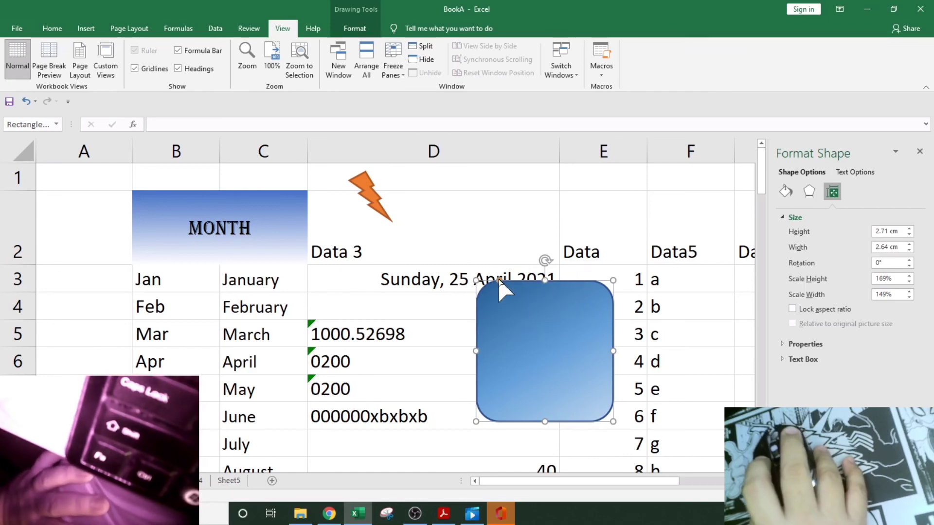
pyautogui.moveTo(499, 281)
pyautogui.mouseDown()
pyautogui.moveTo(494, 313)
pyautogui.moveTo(521, 326)
pyautogui.moveTo(525, 312)
pyautogui.moveTo(484, 319)
pyautogui.moveTo(506, 317)
pyautogui.moveTo(499, 299)
pyautogui.mouseUp()
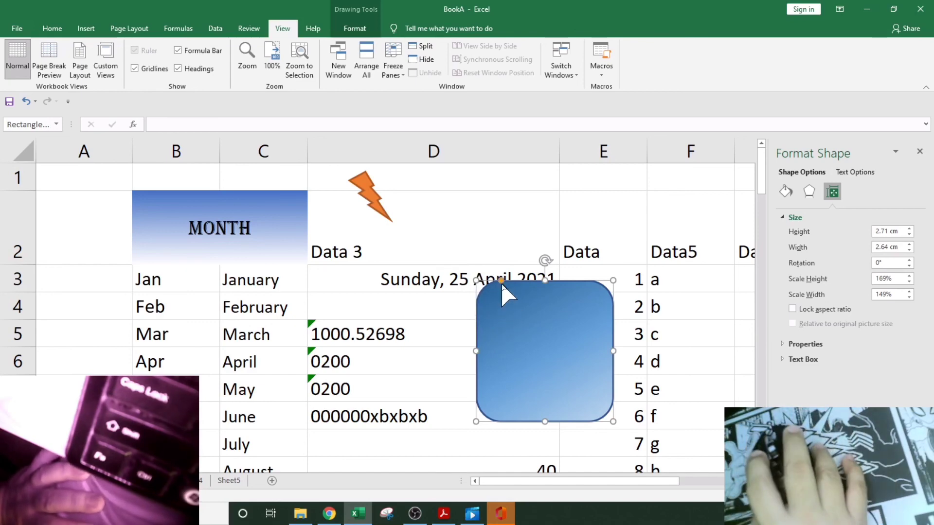
pyautogui.moveTo(498, 280); pyautogui.dragTo(504, 319)
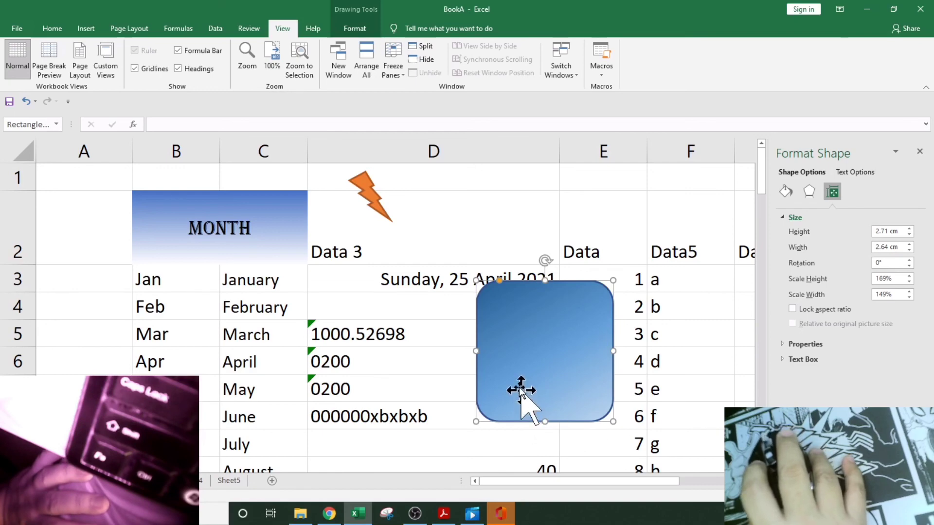
# Step: Resize the rounded square to about 2.67 cm high by 2.84 cm wide and rotate it to about 304° and back to about 4°
pyautogui.moveTo(613, 281)
pyautogui.mouseDown()
pyautogui.moveTo(635, 263)
pyautogui.moveTo(538, 302)
pyautogui.moveTo(655, 280)
pyautogui.moveTo(623, 283)
pyautogui.mouseUp()
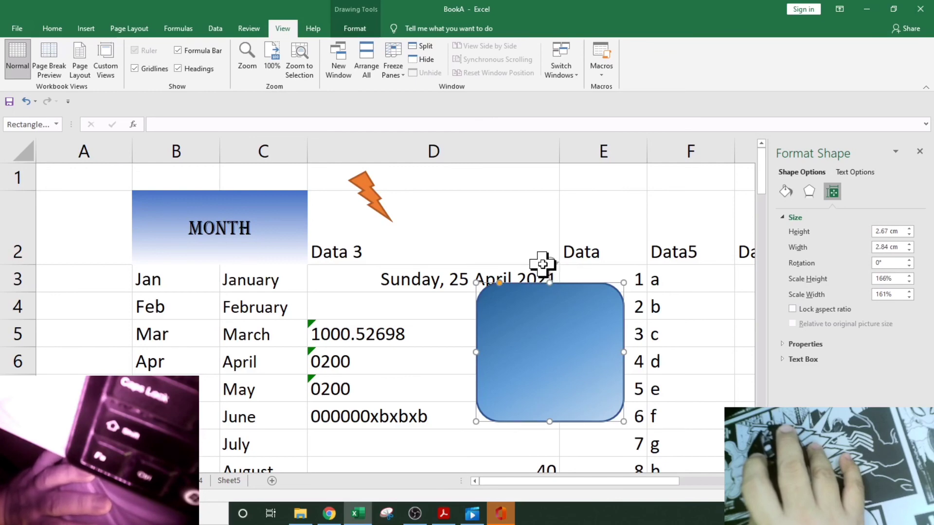
pyautogui.moveTo(549, 262); pyautogui.dragTo(454, 294)
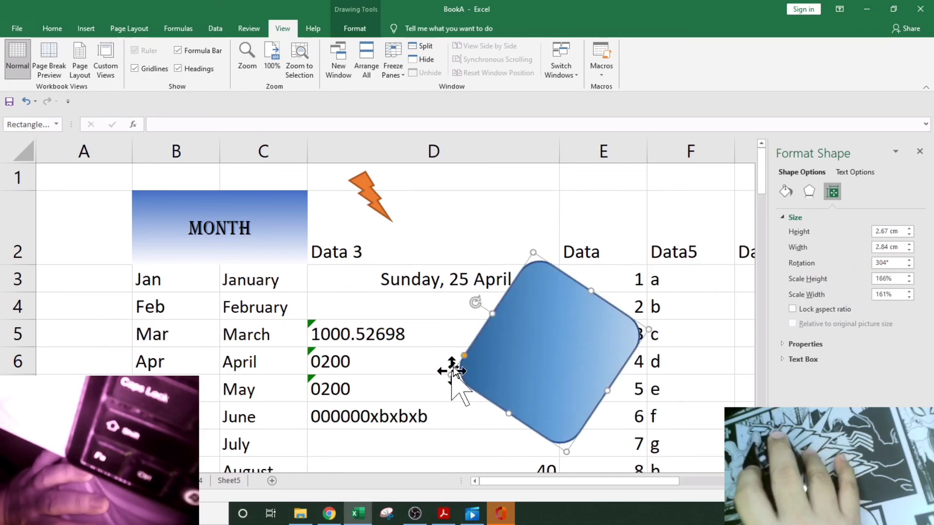
pyautogui.moveTo(473, 302); pyautogui.dragTo(554, 268)
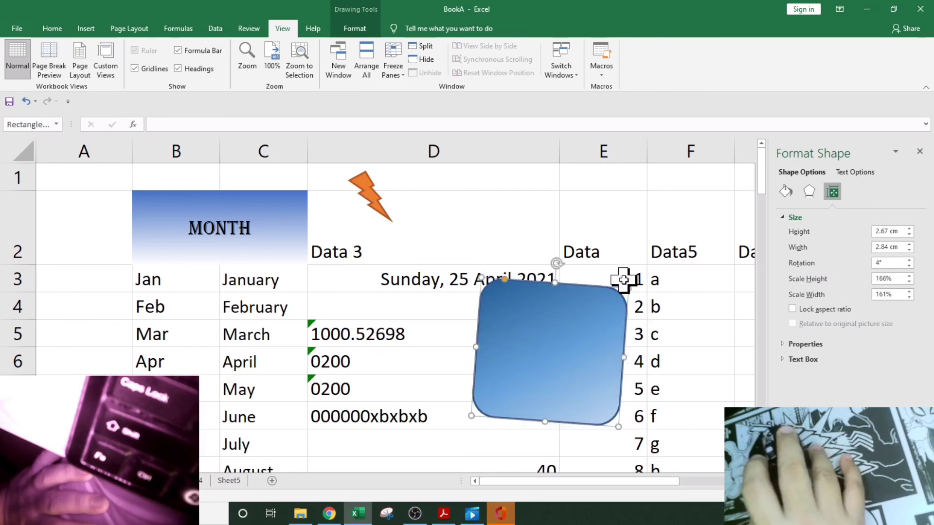
# Step: Move the rounded square back up near the lightning bolt and try scale heights of 50%, 100% and 200%
pyautogui.moveTo(583, 302); pyautogui.dragTo(524, 198)
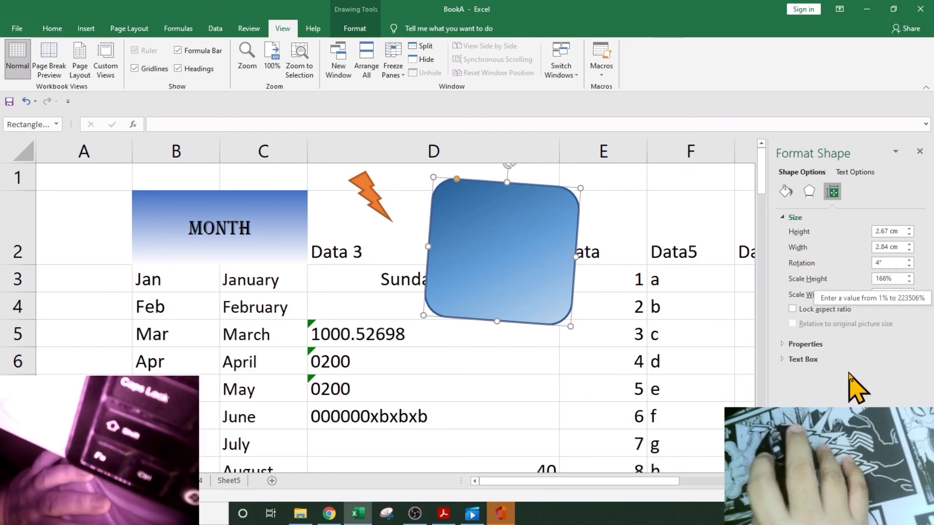
pyautogui.doubleClick(899, 279)
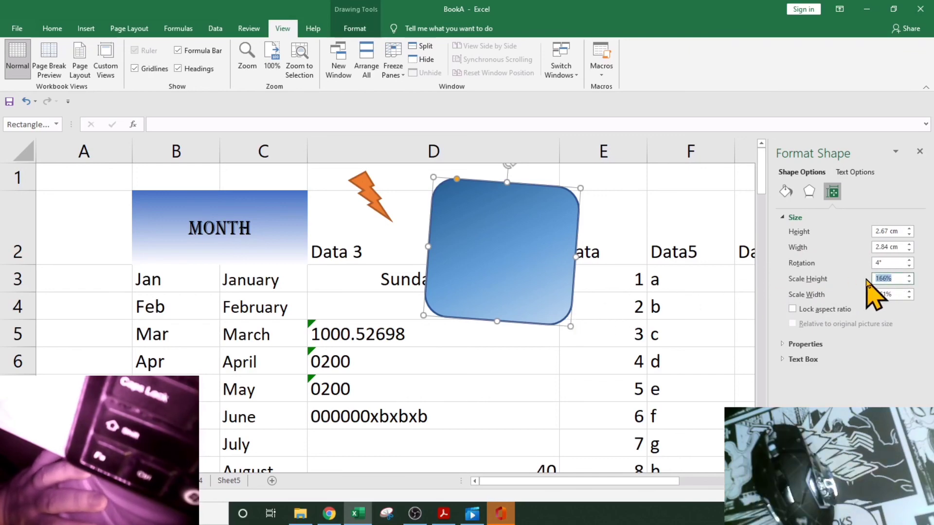
pyautogui.write('50')
pyautogui.press('Return')
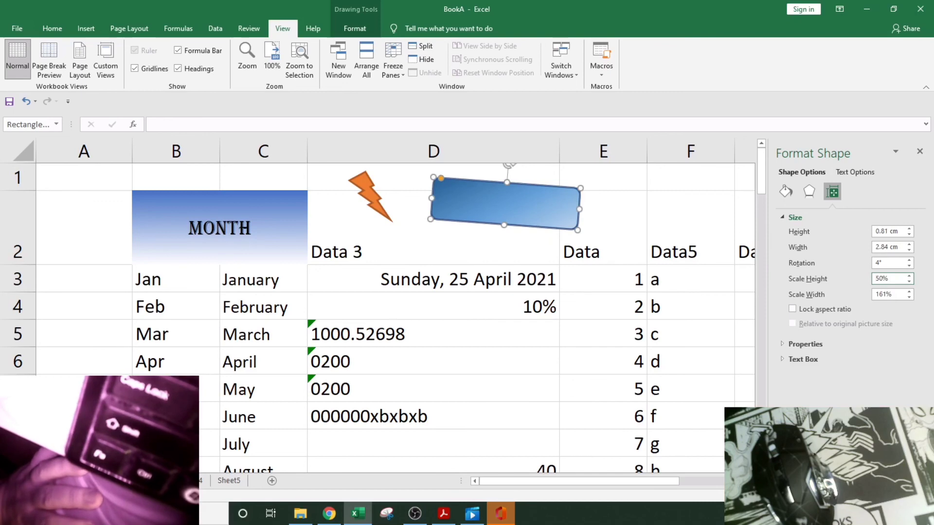
pyautogui.doubleClick(897, 278)
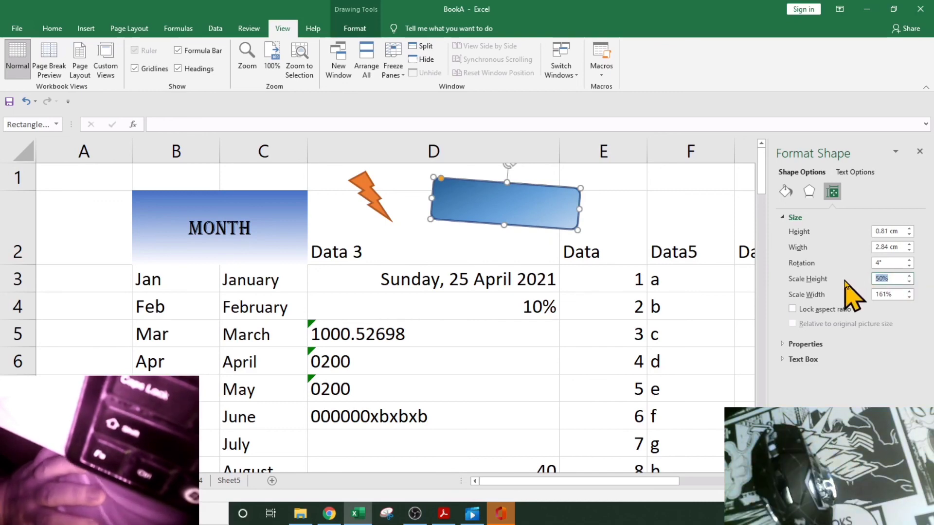
pyautogui.write('100')
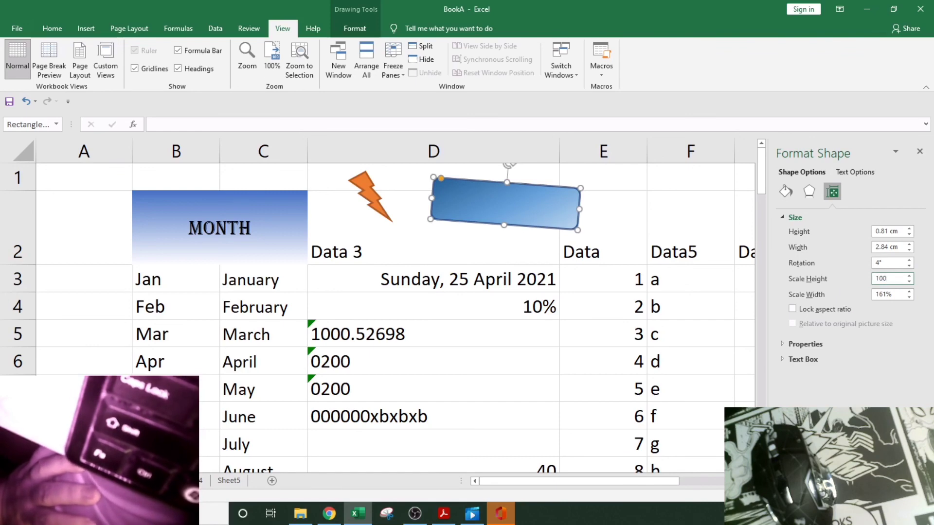
pyautogui.press('Return')
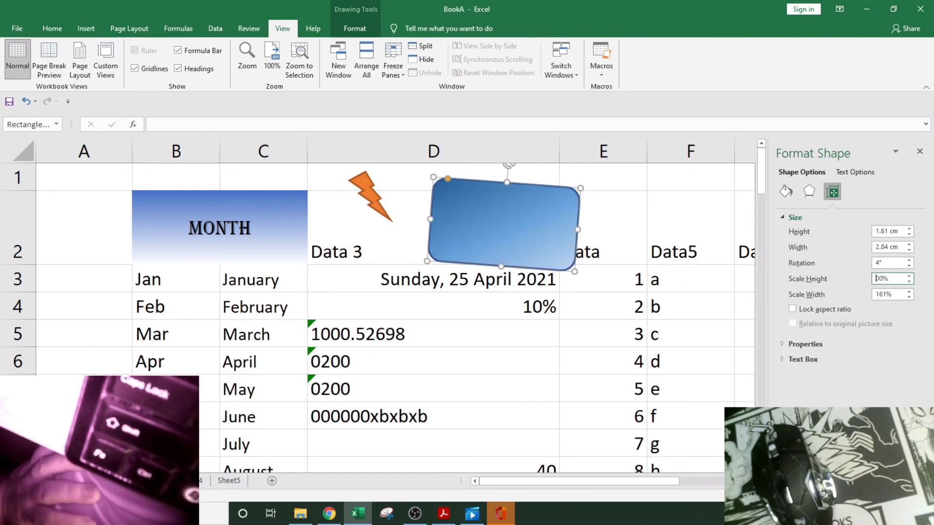
pyautogui.write('2')
pyautogui.press('Return')
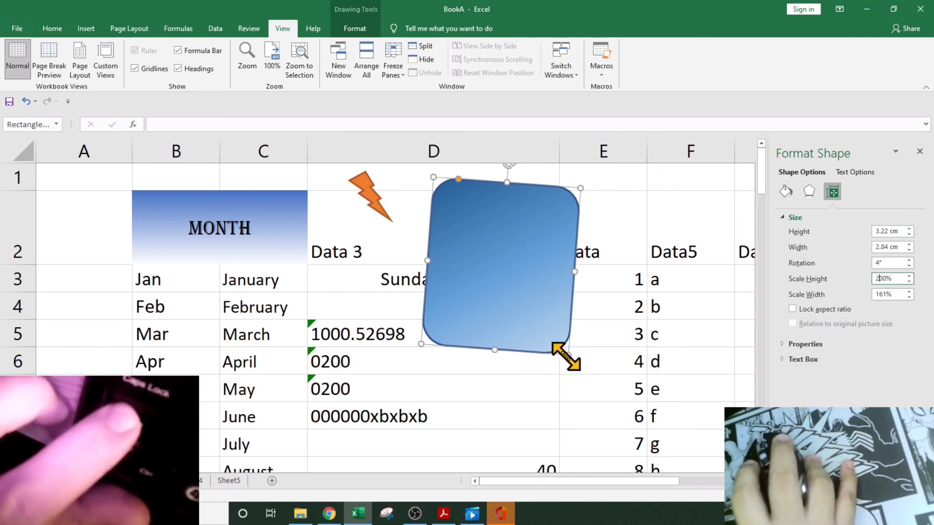
# Step: Proportionally shrink the rounded shape to about 1.69 × 1.48 cm and enlarge it to about 2.49 cm high by 2.19 cm wide
pyautogui.moveTo(565, 357); pyautogui.dragTo(489, 270)
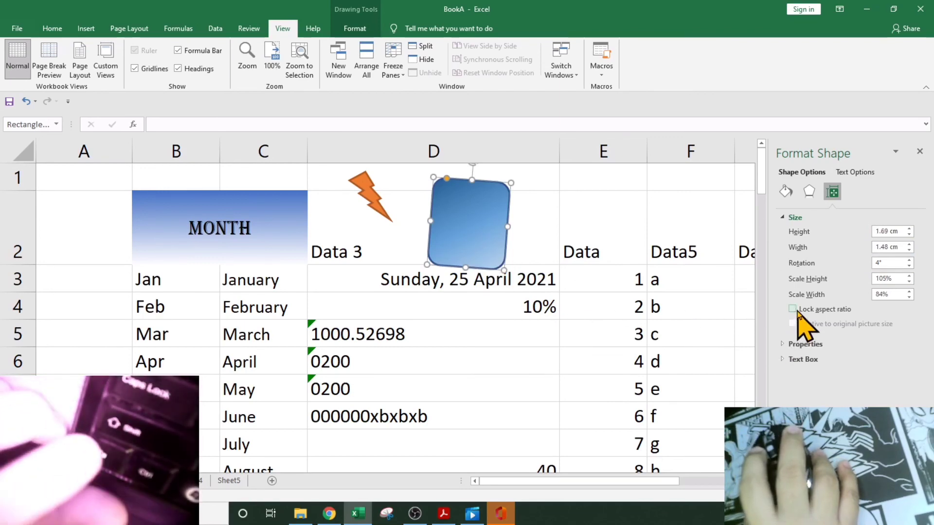
pyautogui.moveTo(504, 271); pyautogui.dragTo(540, 271)
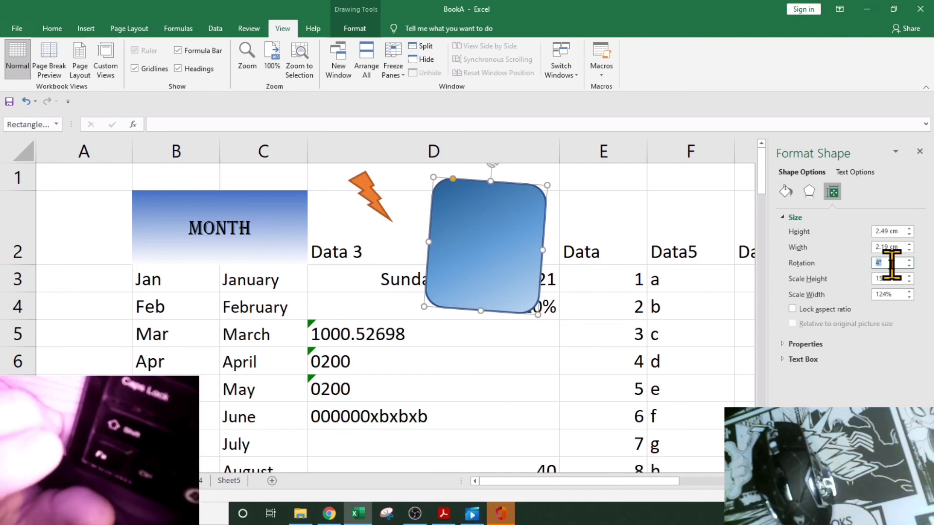
# Step: Set the rounded shape's rotation to 0° and proportionally reduce it to about 2.38 cm high by 2.1 cm wide
pyautogui.write('0')
pyautogui.press('Return')
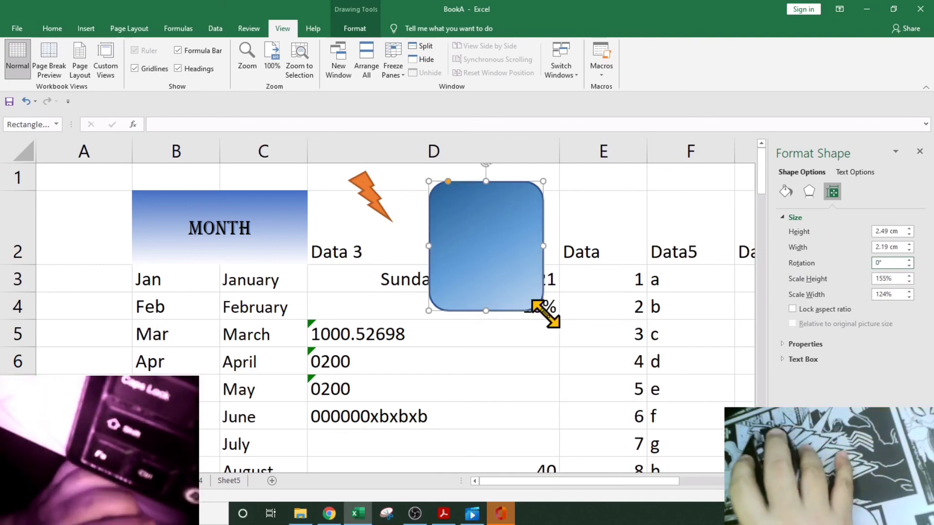
pyautogui.moveTo(544, 310); pyautogui.dragTo(538, 273)
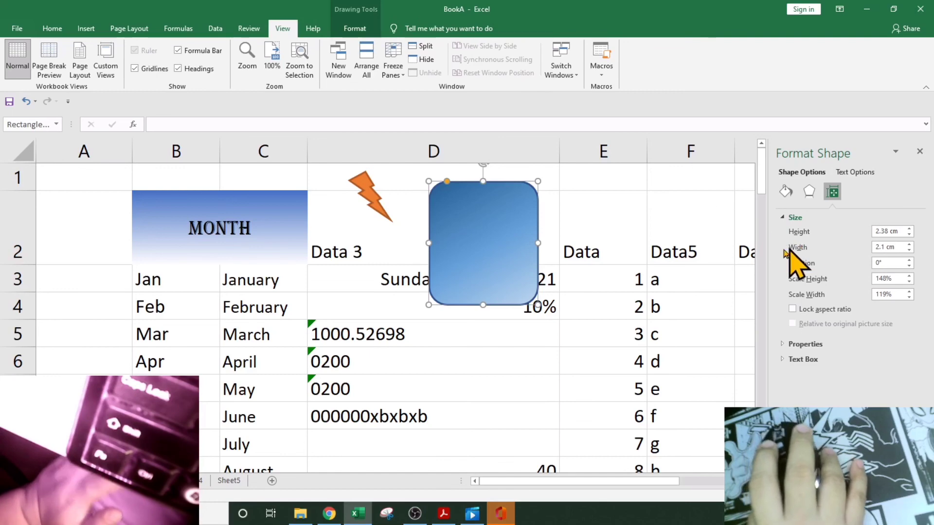
# Step: Close the shape settings, and place the blue rounded shape behind the orange lightning bolt, shrinking it to fit around the bolt
pyautogui.click(918, 154)
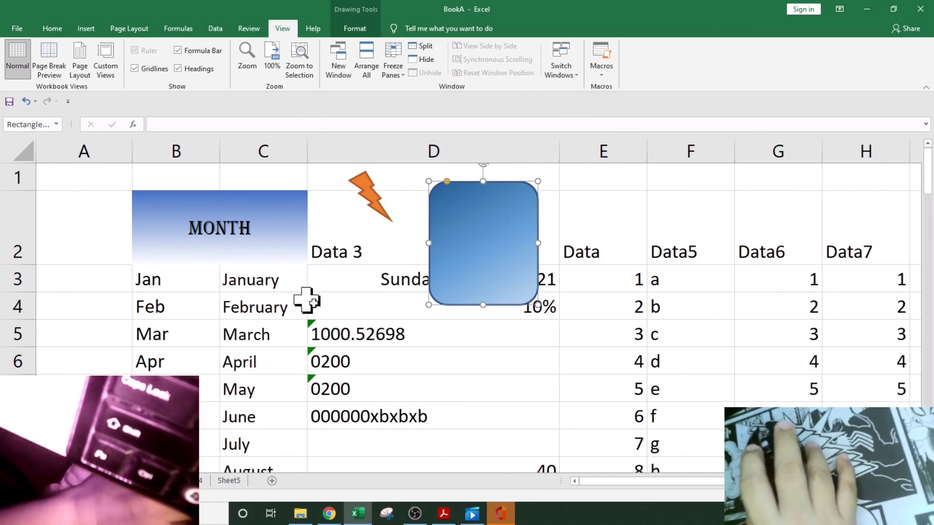
pyautogui.moveTo(481, 247); pyautogui.dragTo(405, 207)
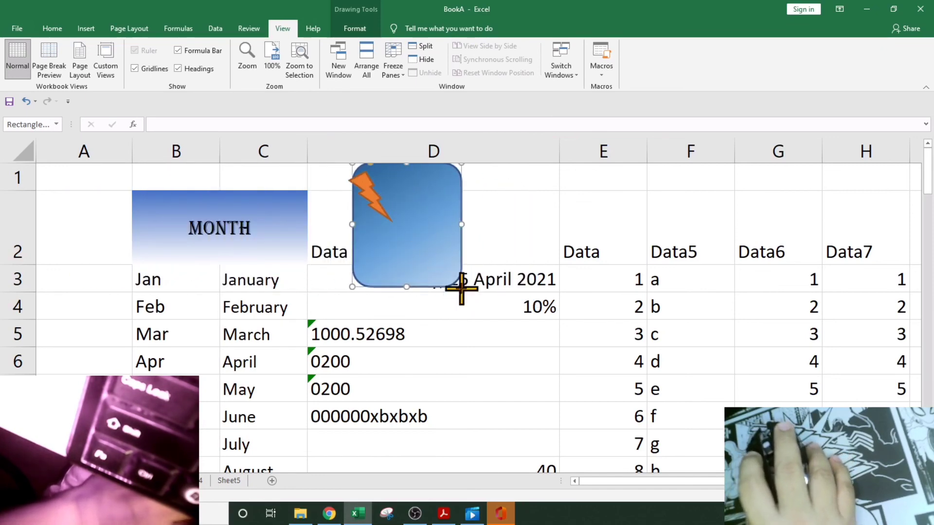
pyautogui.moveTo(461, 287); pyautogui.dragTo(427, 231)
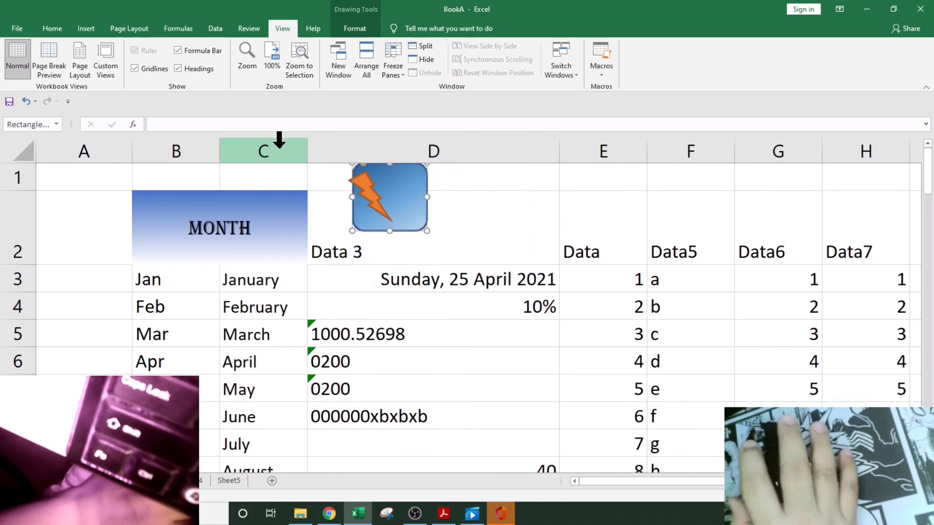